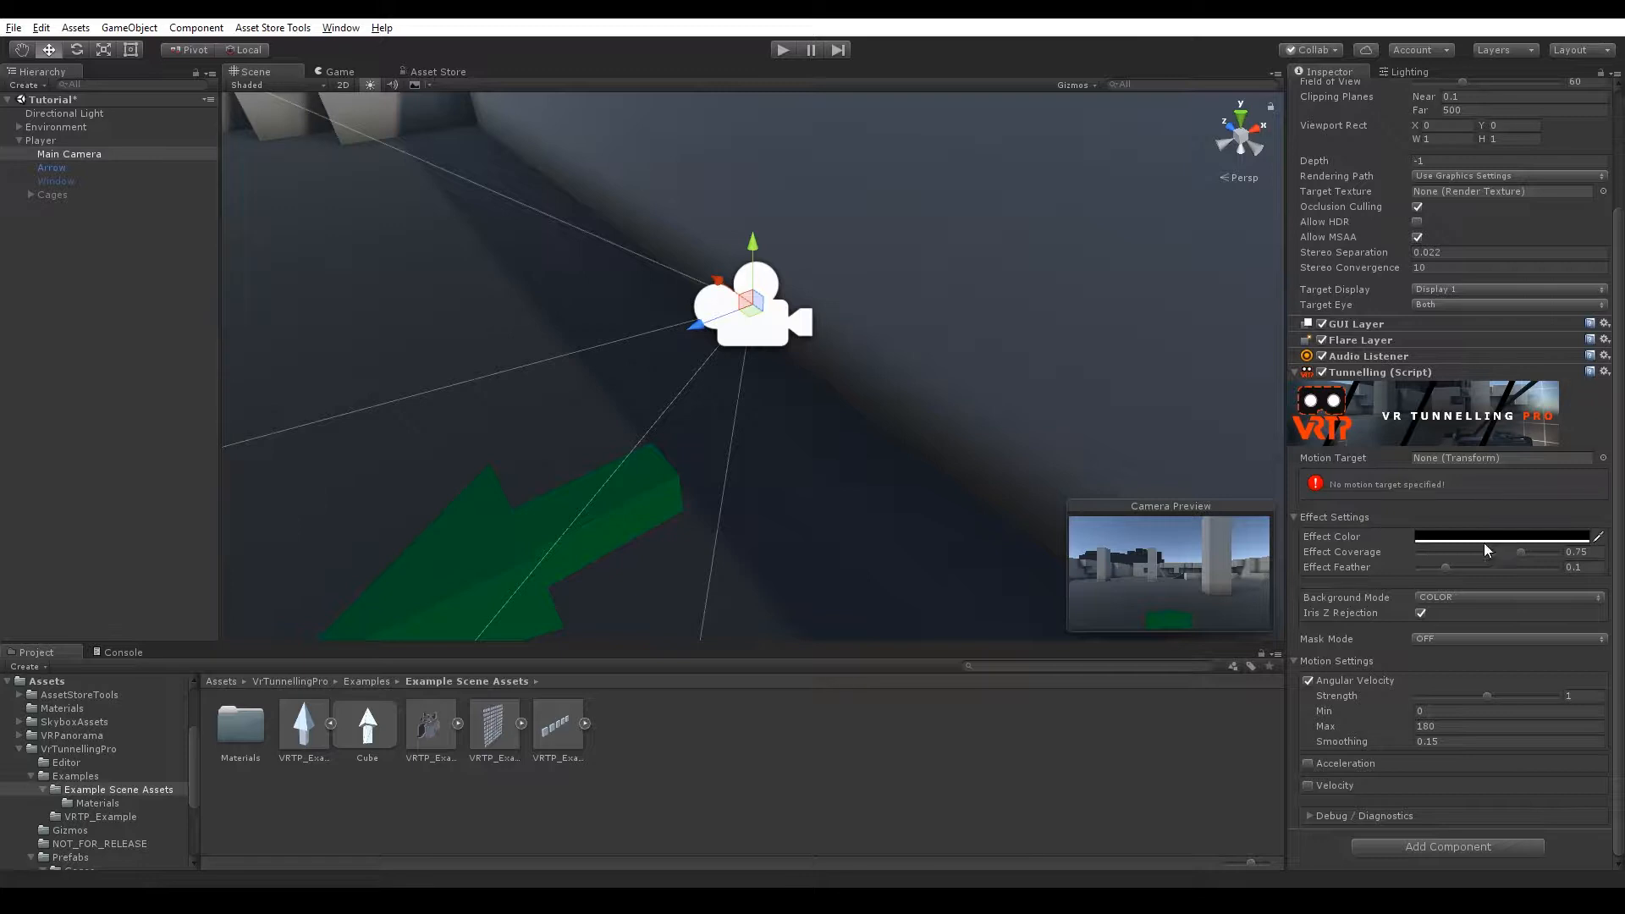
Assign the Player object as the Tunnelling script's Motion Target.
{"action": "left_click", "coordinate": [1451, 457]}
{"action": "left_click_drag", "start_coordinate": [41, 143], "coordinate": [1457, 457]}
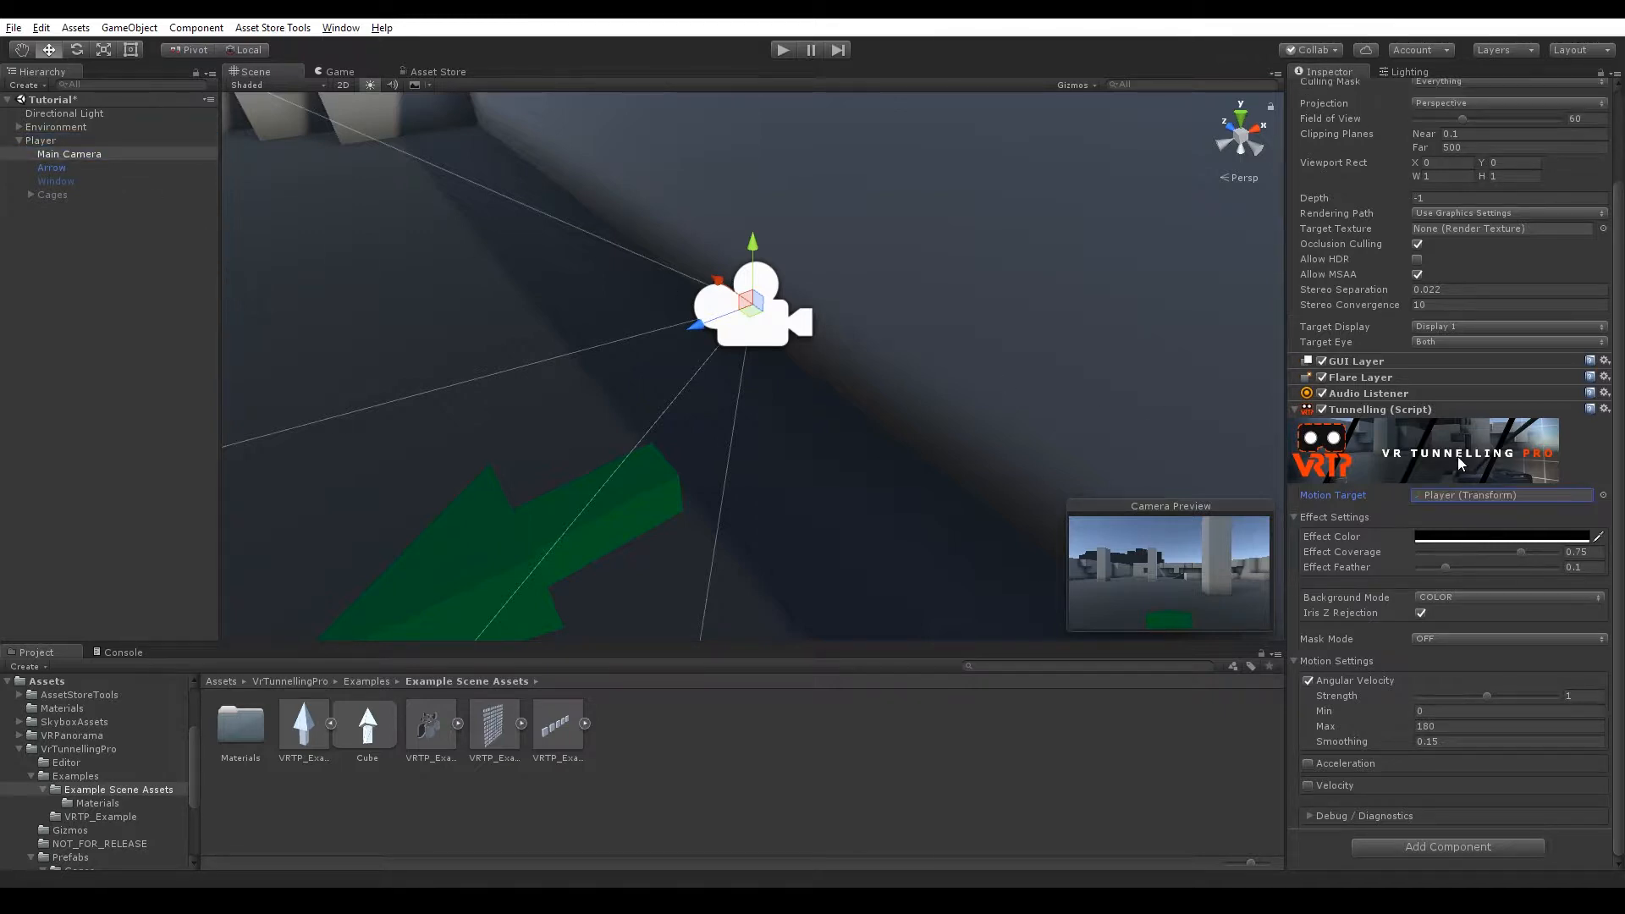
Enter Play mode to preview the tunnelling effect in the game view.
{"action": "left_click", "coordinate": [780, 50]}
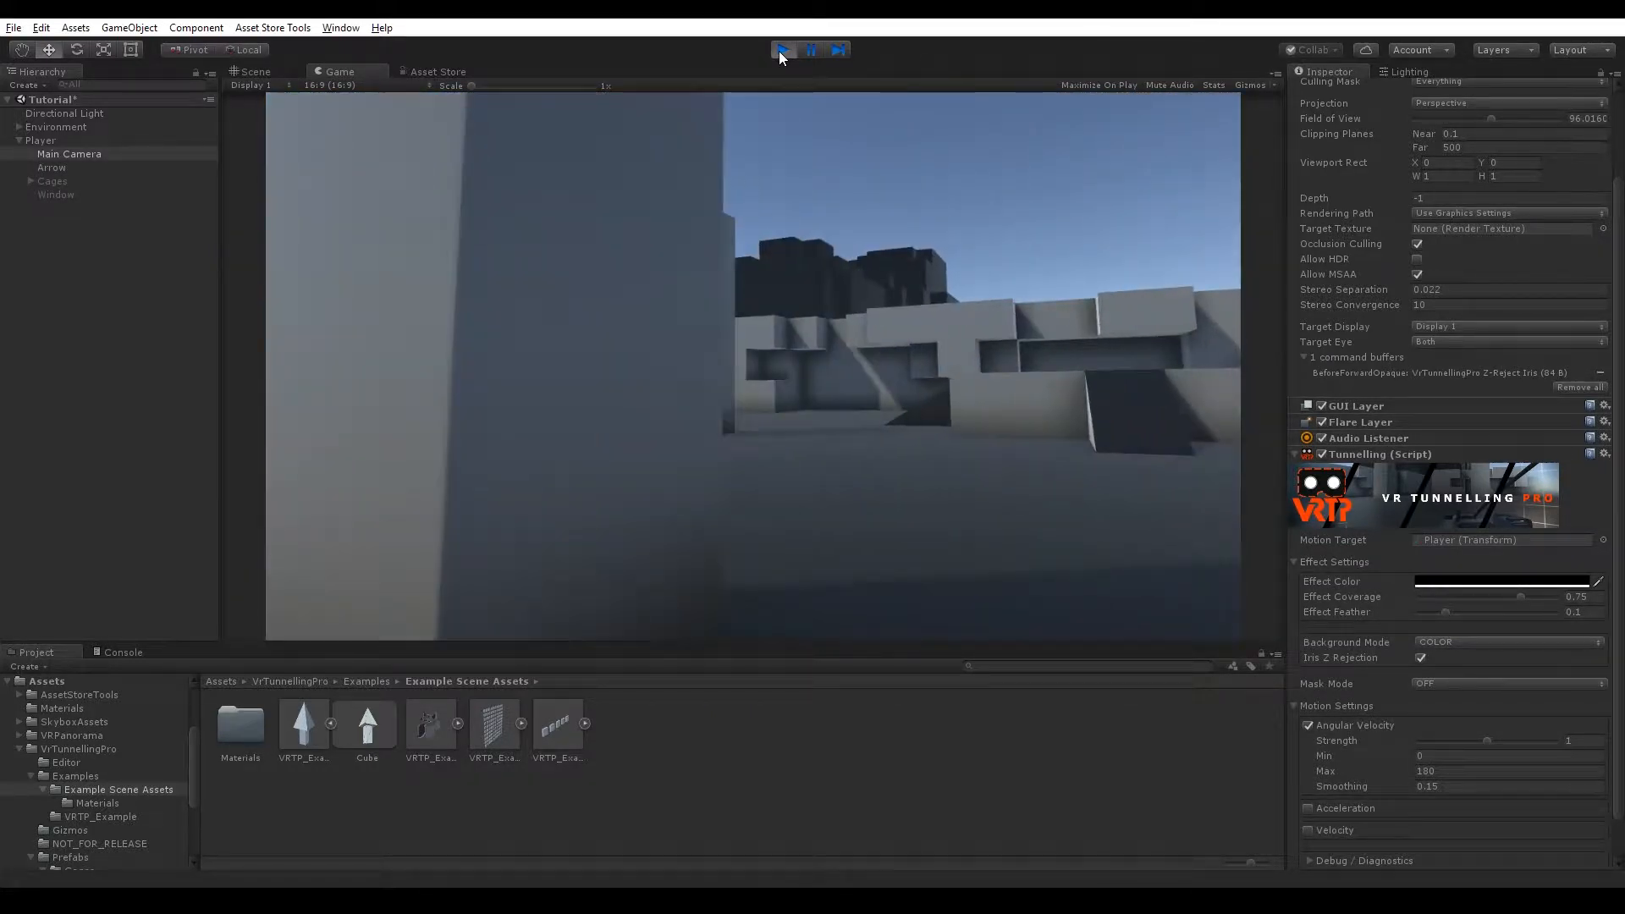
{"action": "left_click", "coordinate": [780, 50]}
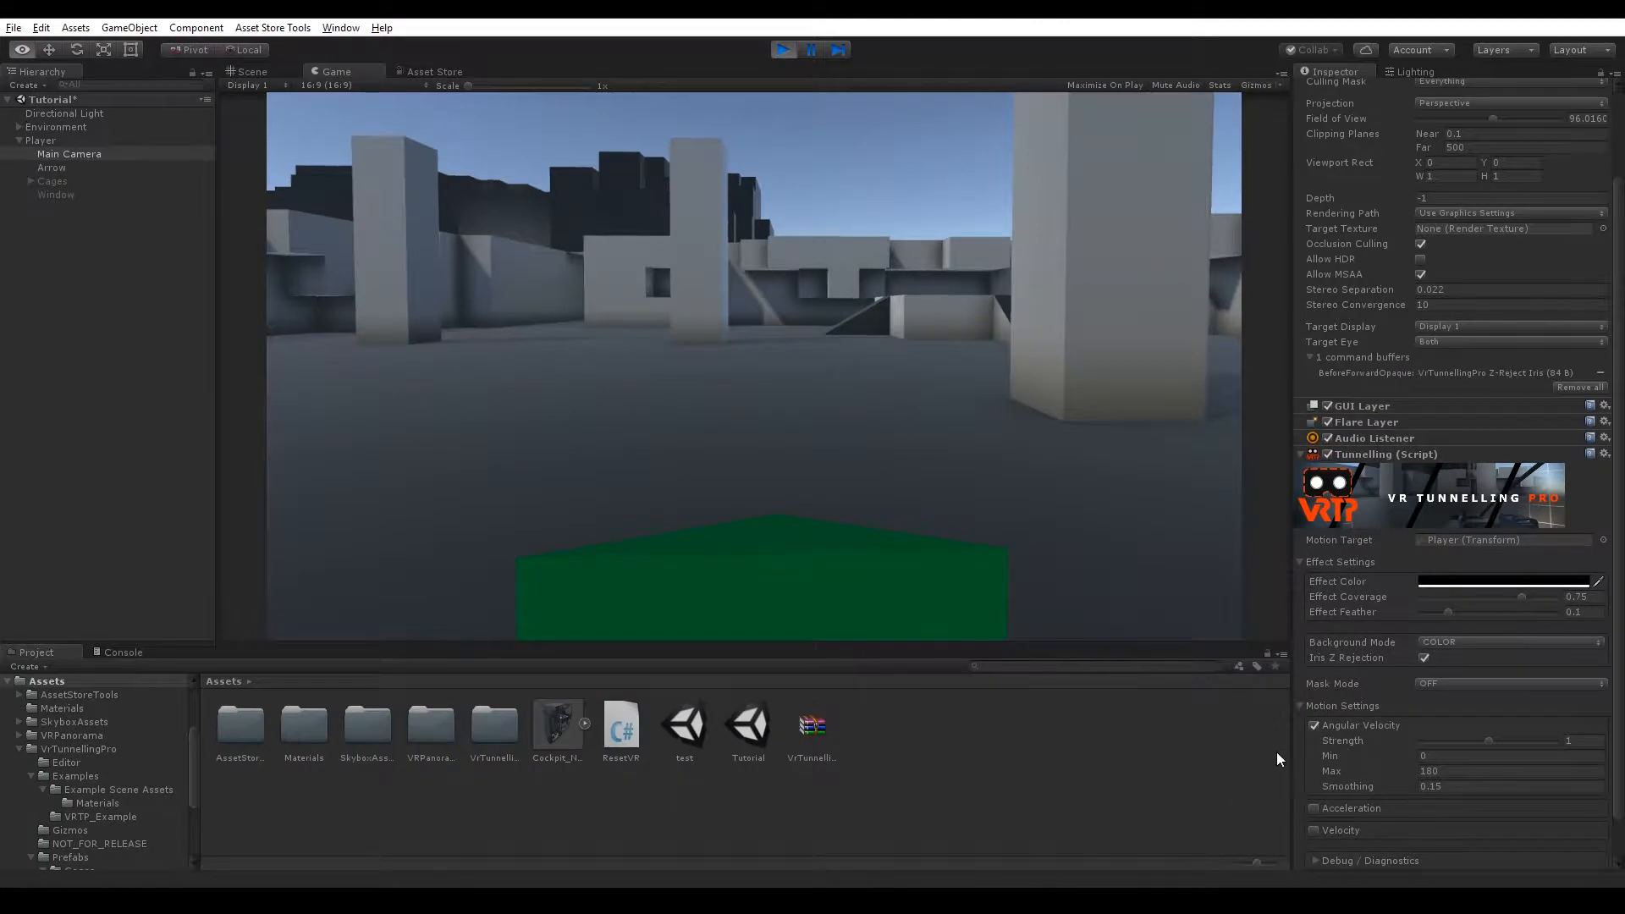
Open Debug / Diagnostics, enable Force Effect and set its strength to 1.
{"action": "scroll", "coordinate": [1340, 624], "scroll_direction": "down", "scroll_amount": 2}
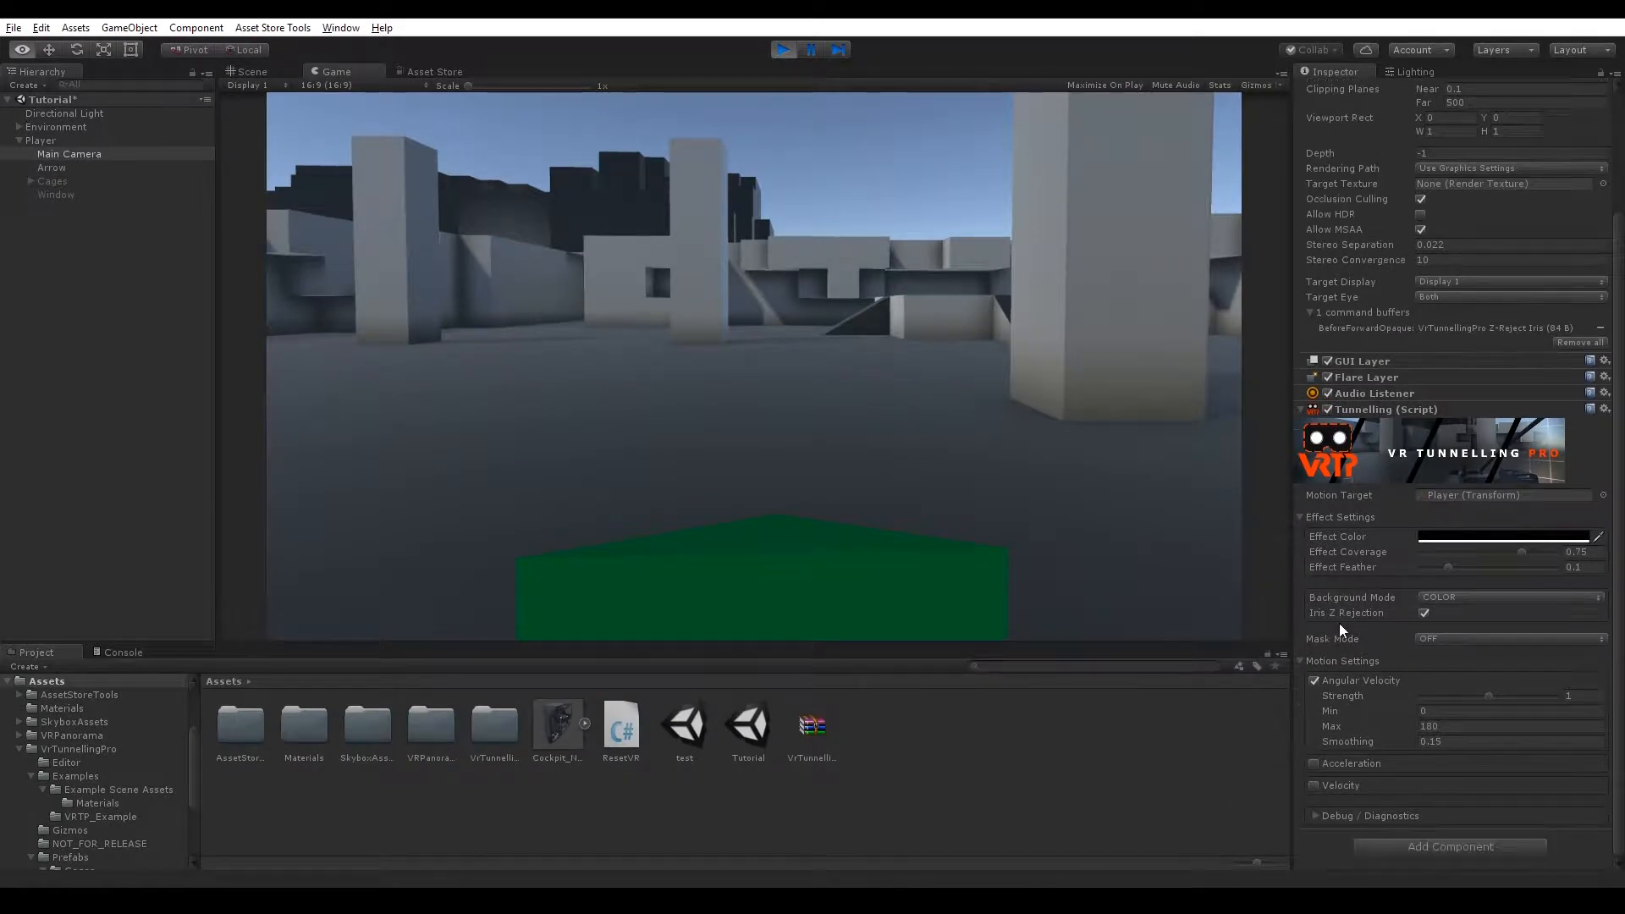
{"action": "left_click", "coordinate": [1317, 815]}
{"action": "scroll", "coordinate": [1350, 770], "scroll_direction": "down", "scroll_amount": 1}
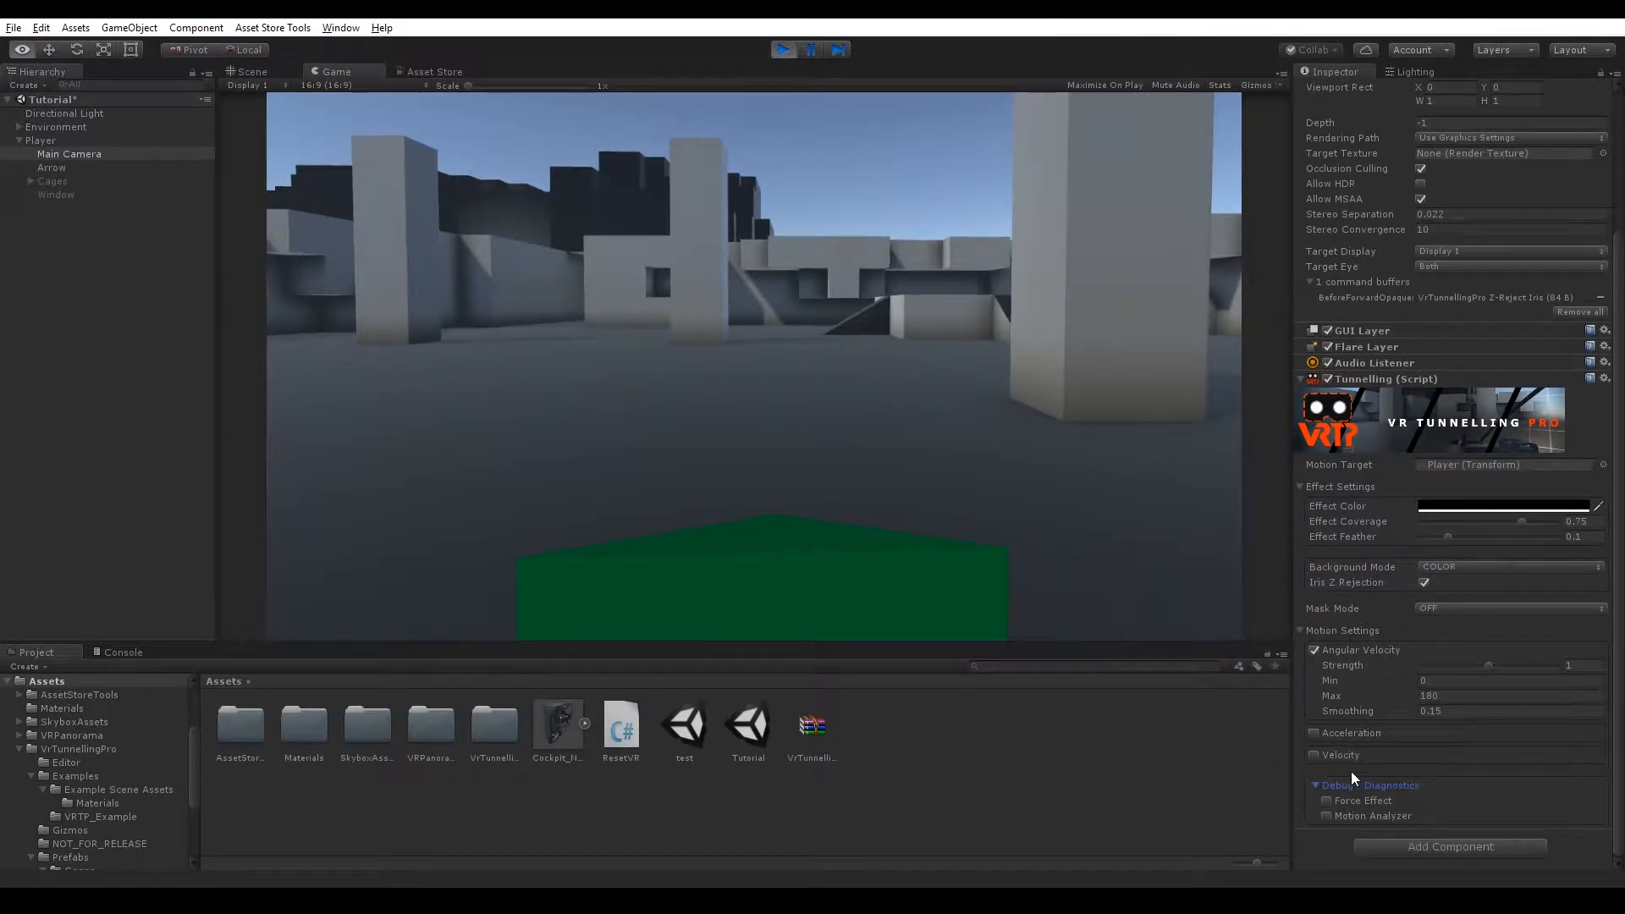
{"action": "left_click", "coordinate": [1326, 800]}
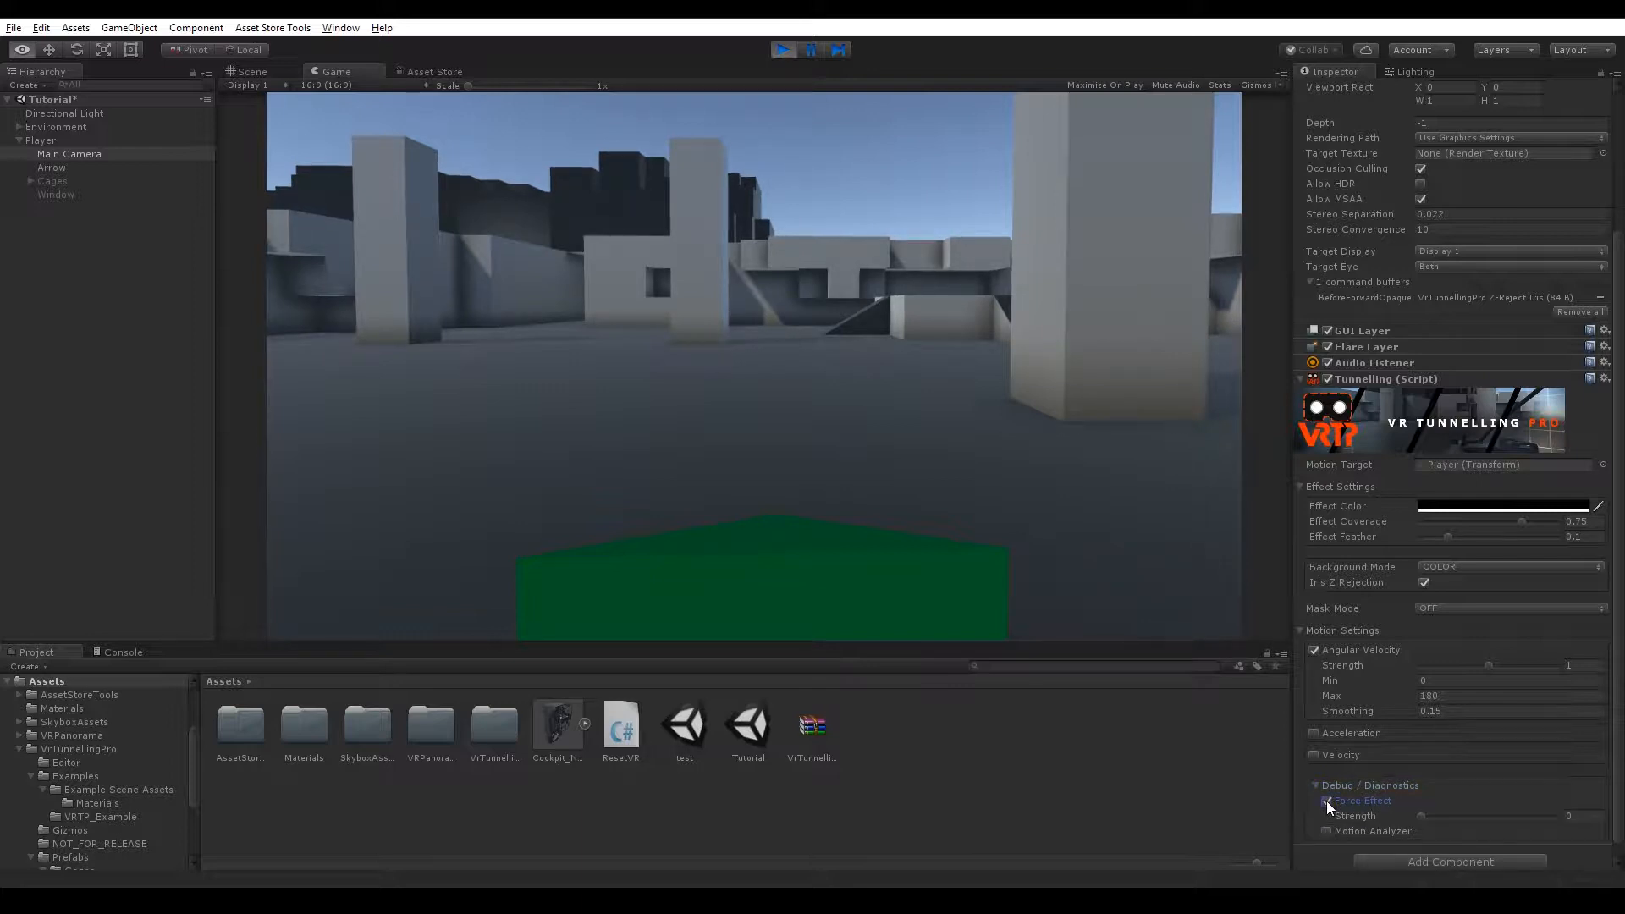
{"action": "left_click_drag", "start_coordinate": [1420, 814], "coordinate": [1606, 821]}
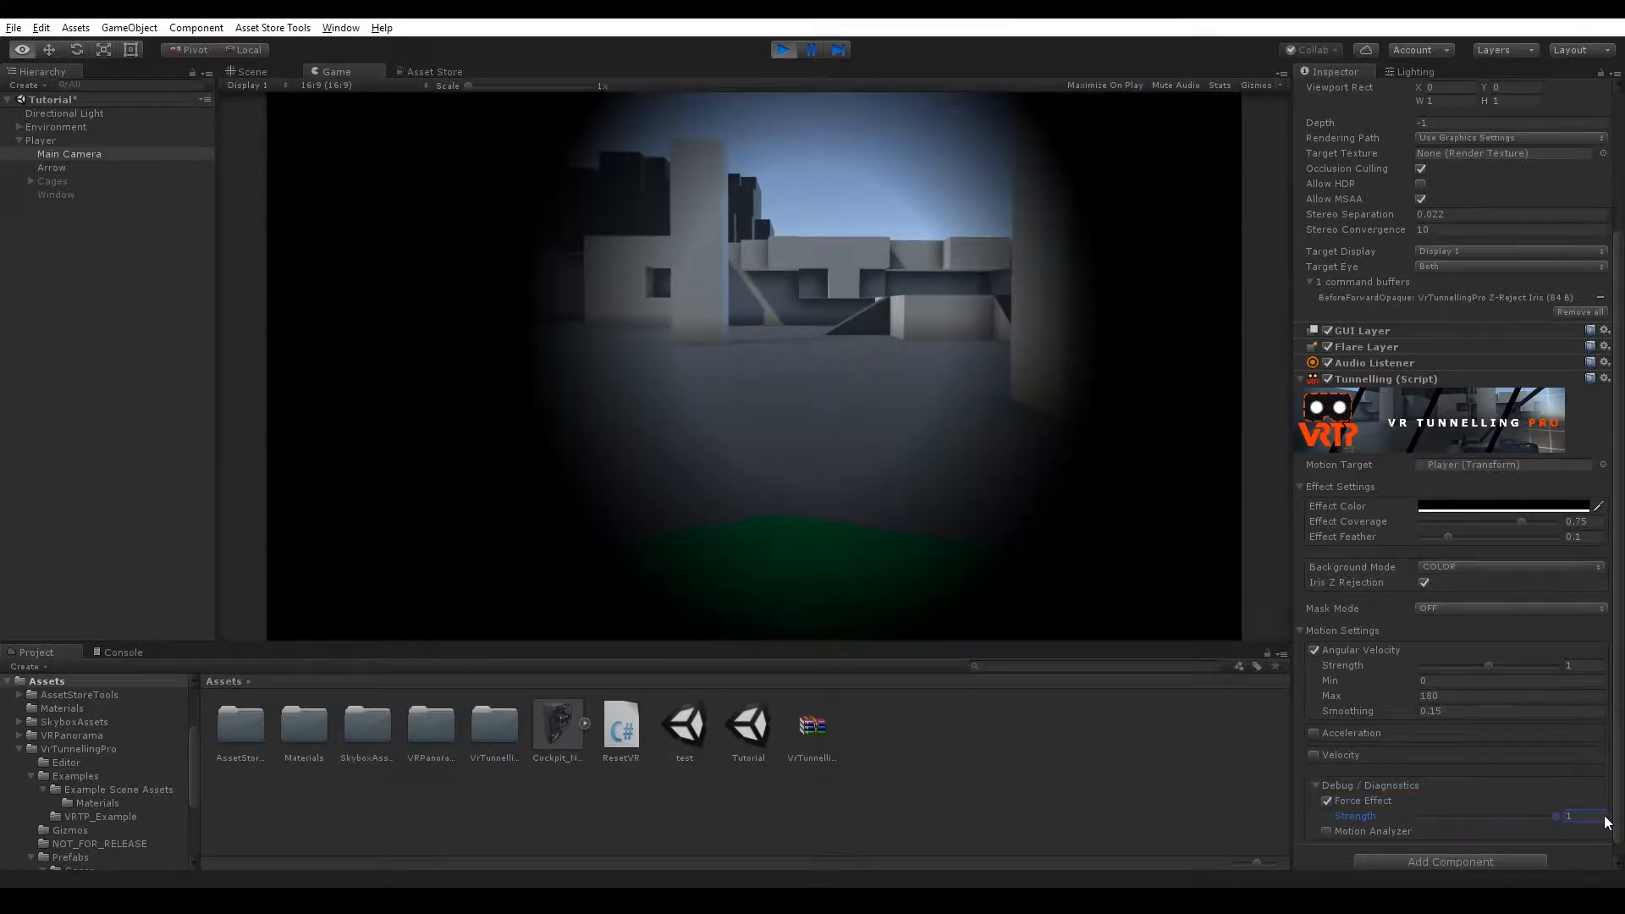
Look around in the game view and lower the Effect Coverage to about 0.723.
{"action": "right_click_drag", "start_coordinate": [1015, 432], "coordinate": [1043, 403]}
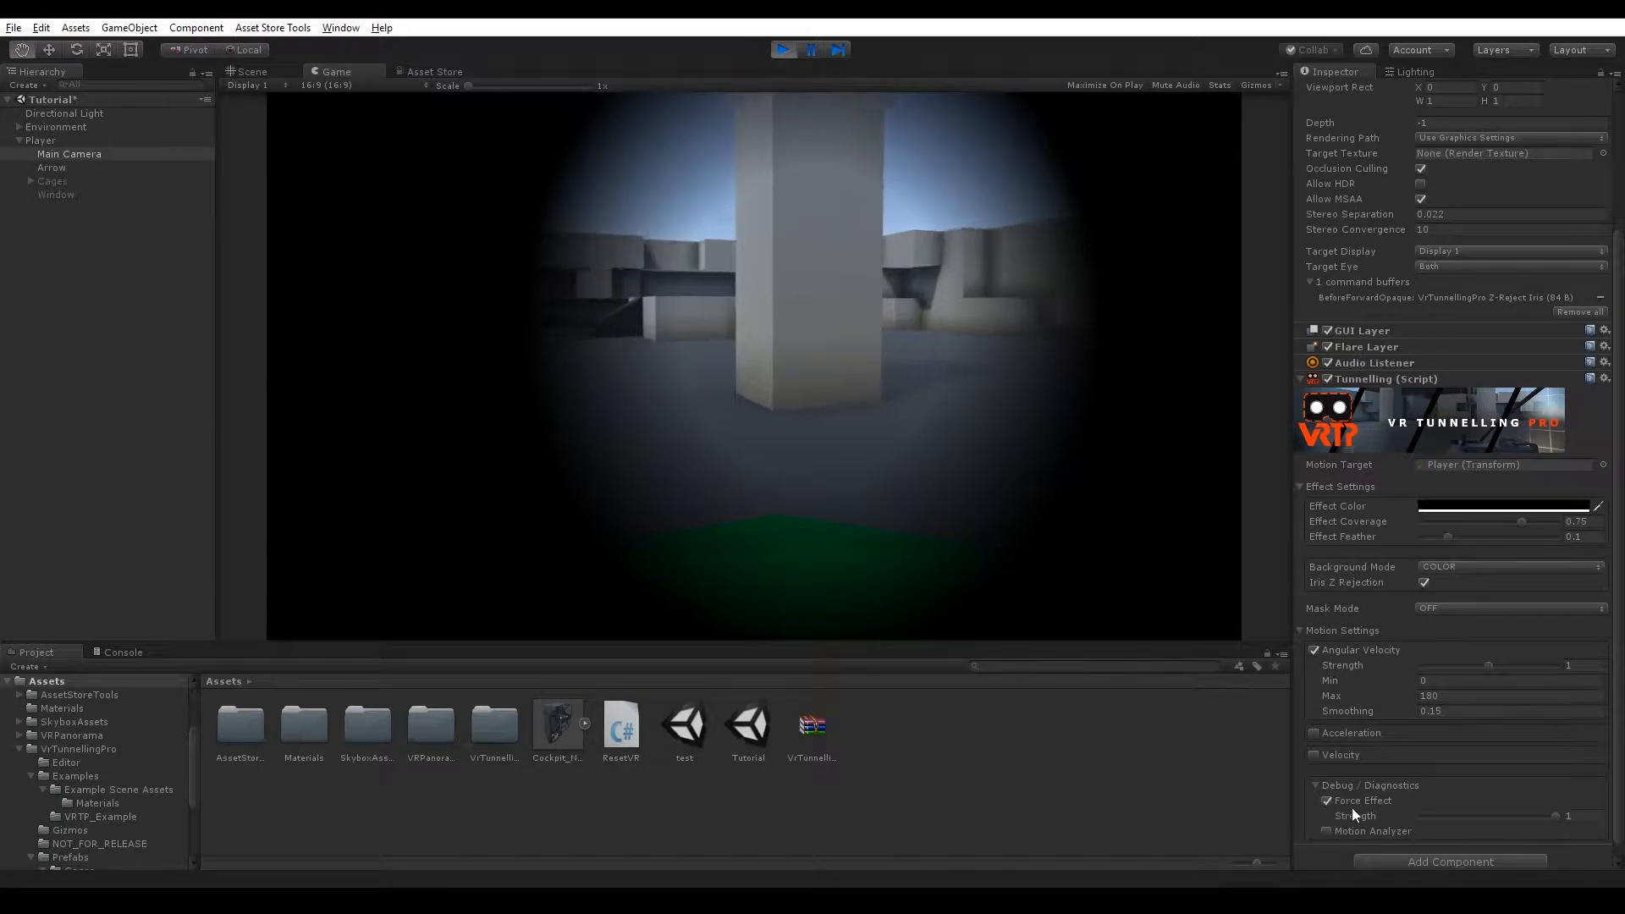
{"action": "left_click", "coordinate": [1317, 785]}
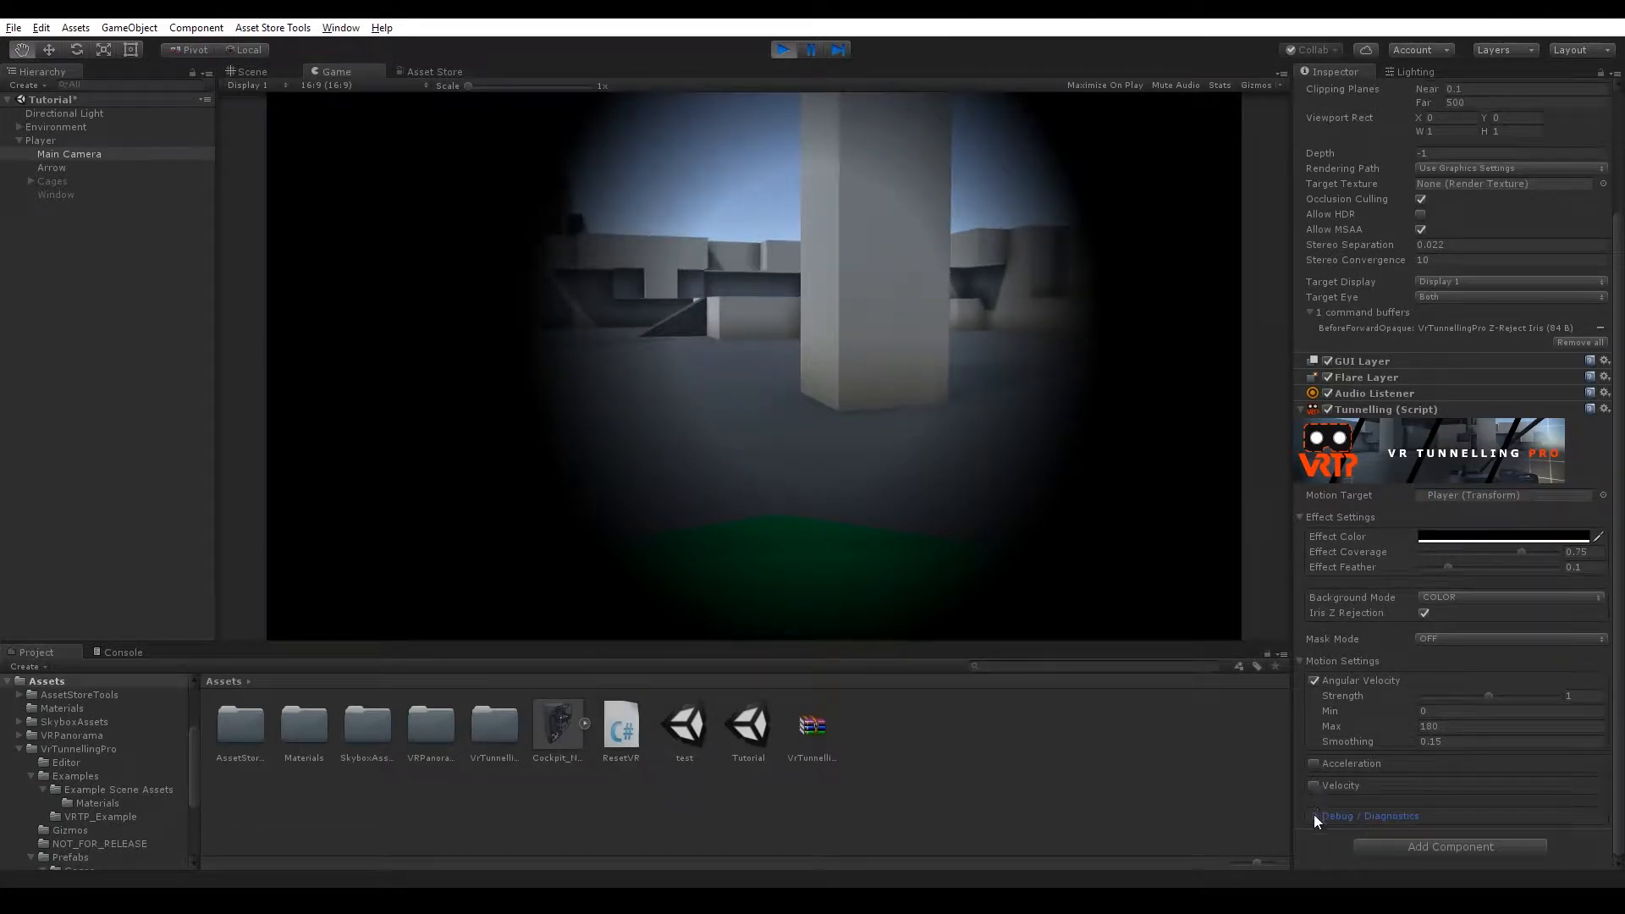
{"action": "left_click", "coordinate": [1313, 814]}
{"action": "left_click_drag", "start_coordinate": [1461, 551], "coordinate": [1520, 552]}
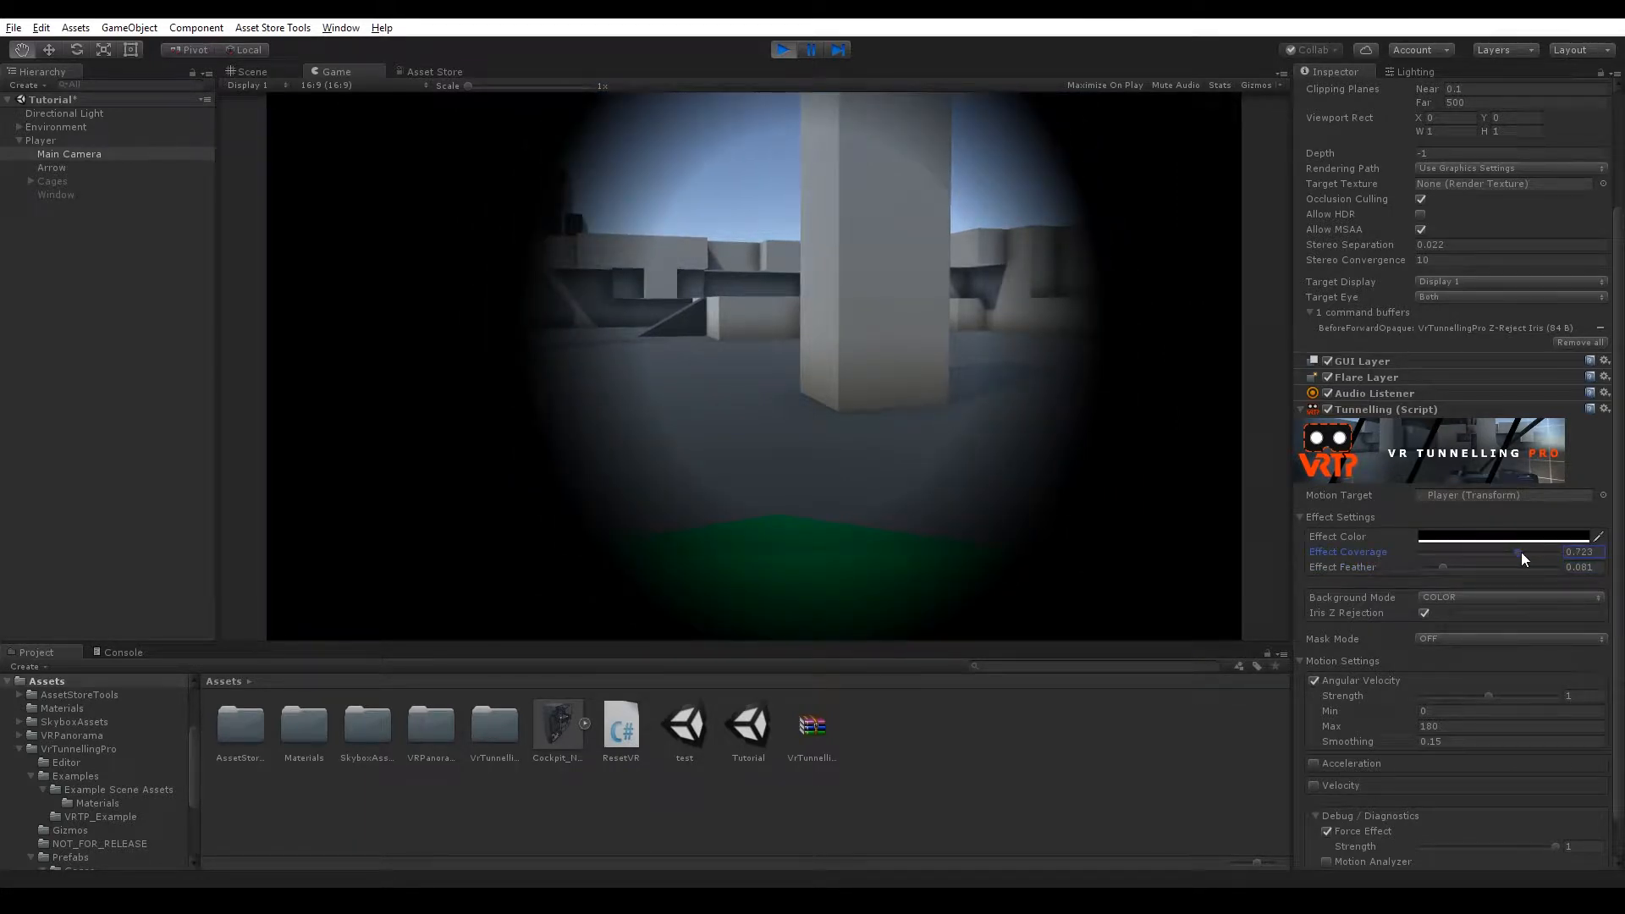
Change the Effect Color to a semi-transparent red with R 195, then adjust its alpha again.
{"action": "left_click", "coordinate": [1466, 539]}
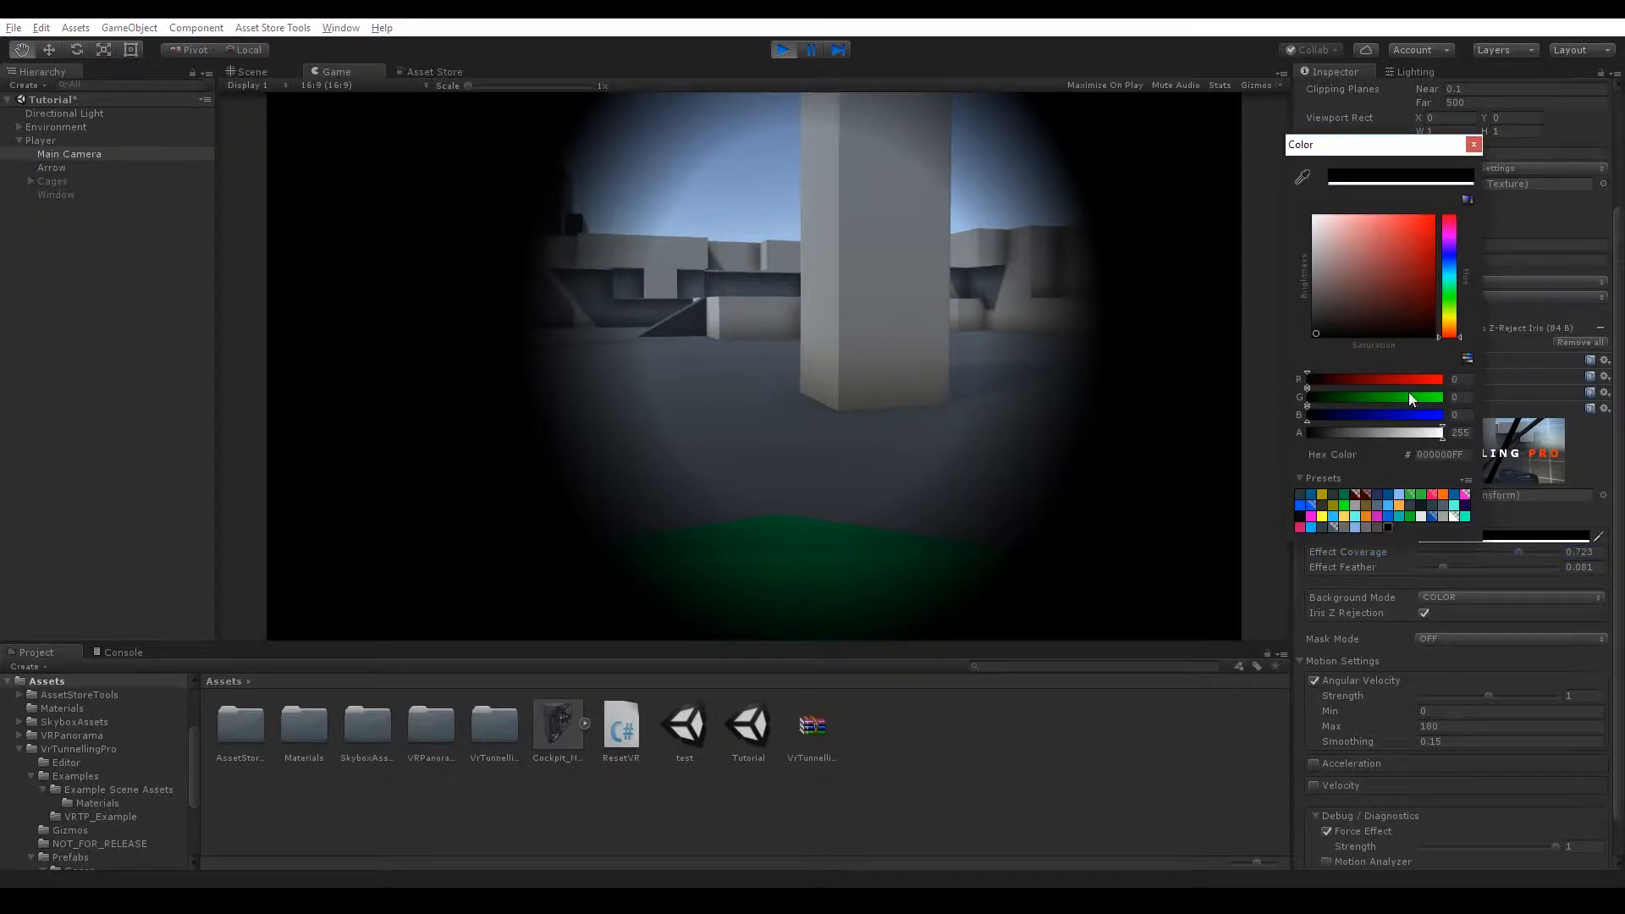
{"action": "left_click_drag", "start_coordinate": [1406, 247], "coordinate": [1444, 246]}
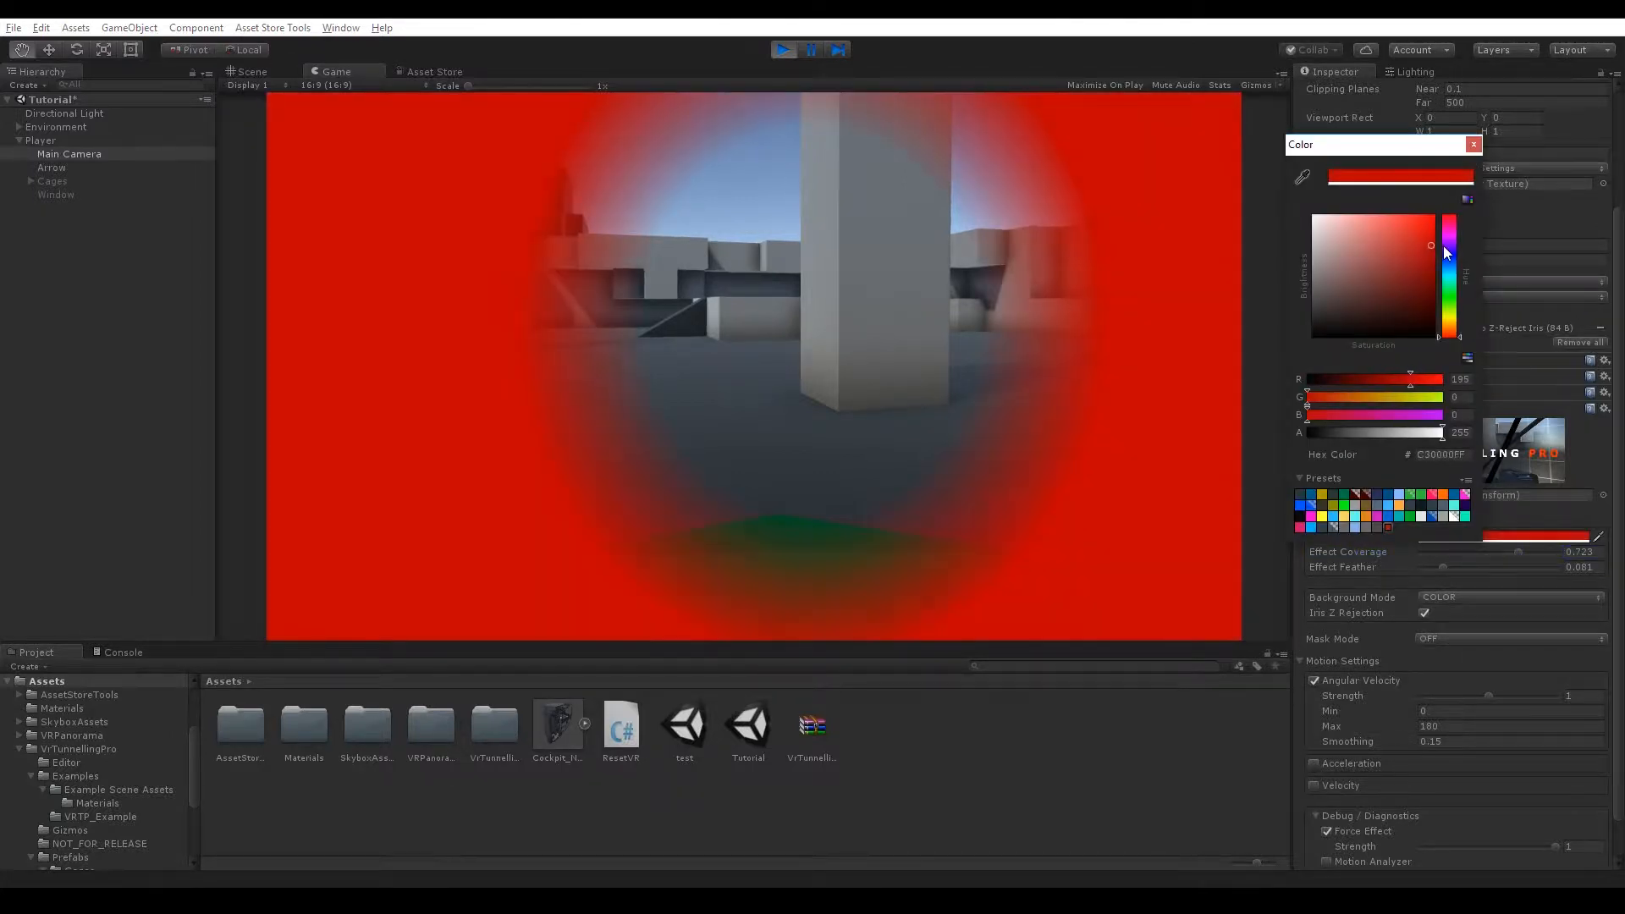
{"action": "left_click", "coordinate": [1357, 432]}
{"action": "left_click", "coordinate": [1098, 448]}
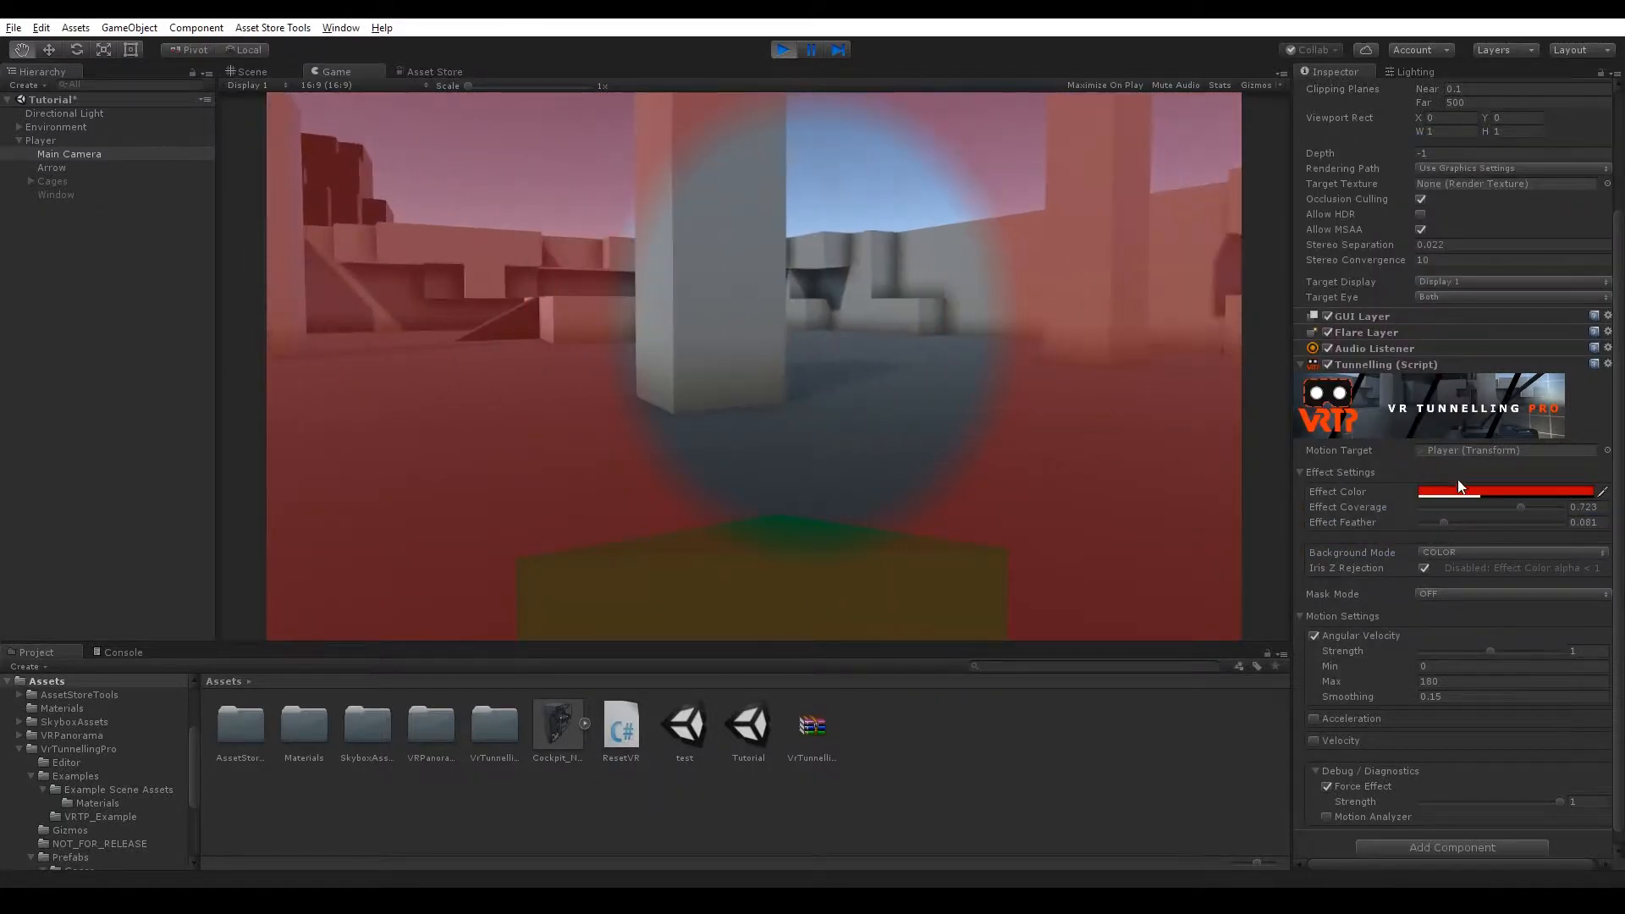
{"action": "left_click", "coordinate": [1459, 489]}
{"action": "left_click_drag", "start_coordinate": [1349, 432], "coordinate": [1364, 440]}
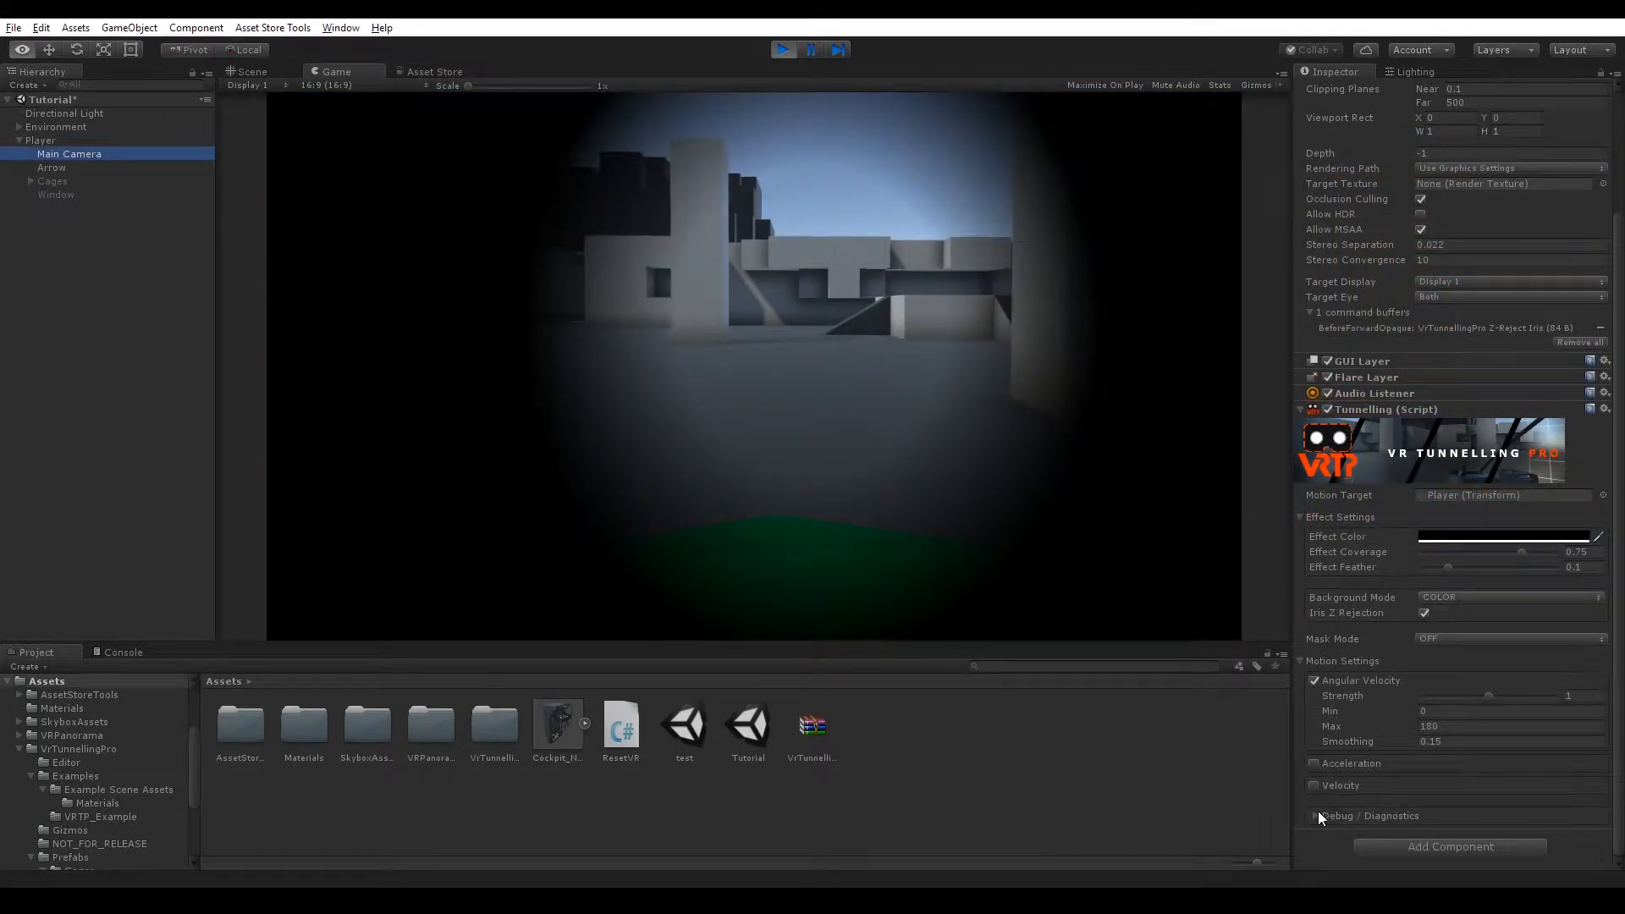
Toggle Angular Velocity off and back on, then turn off the Force Effect debug option.
{"action": "left_click", "coordinate": [1315, 681]}
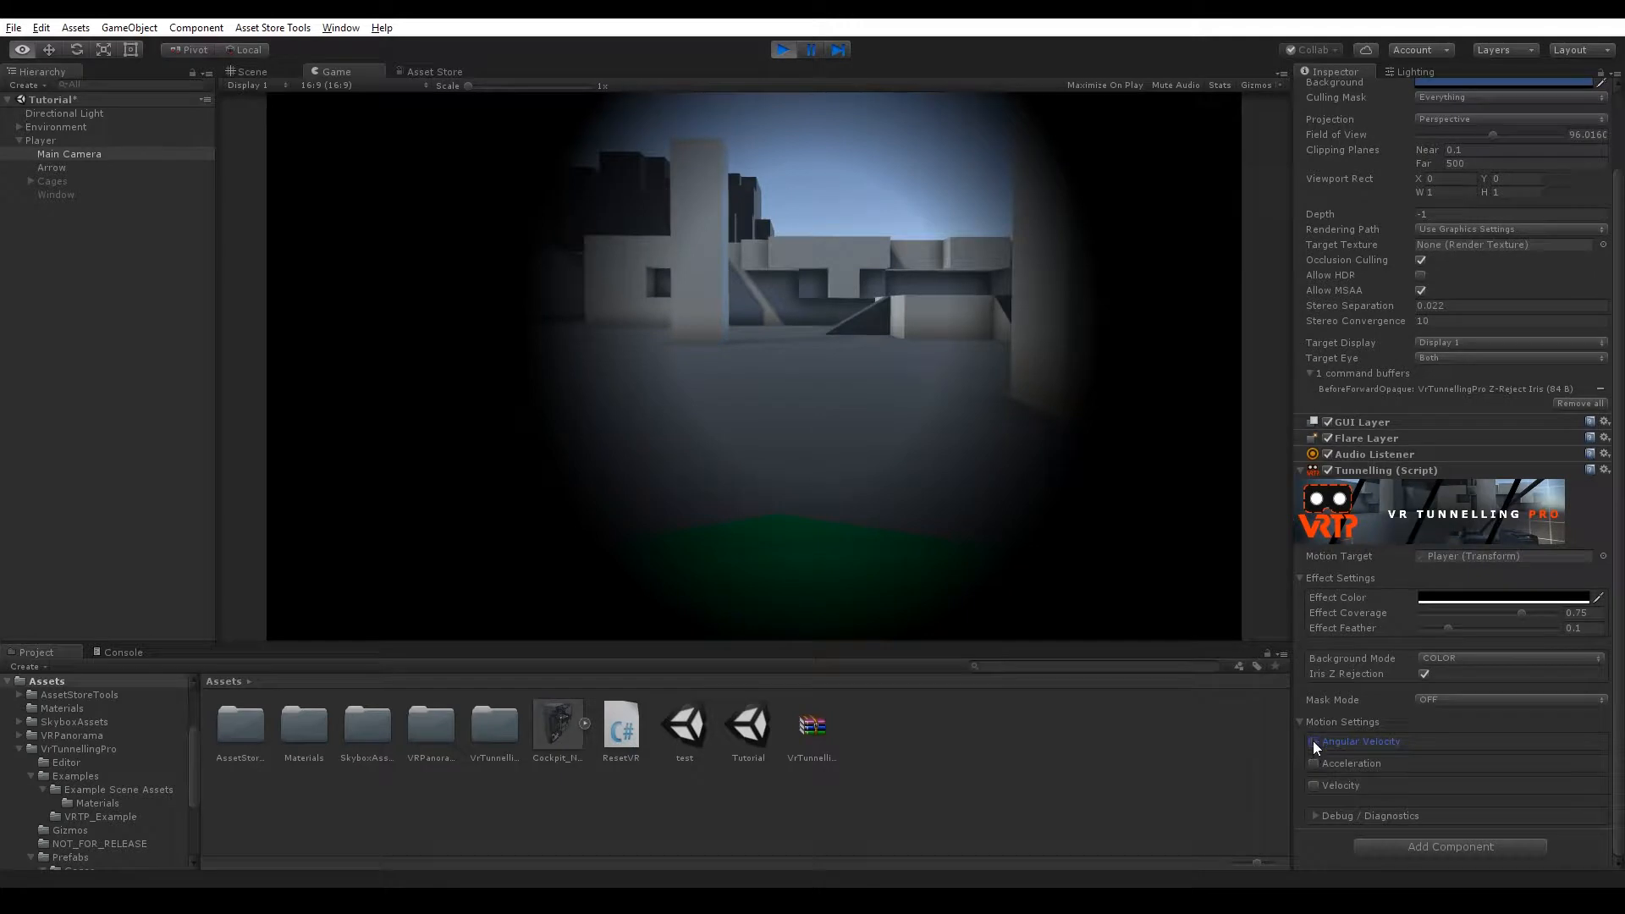
{"action": "left_click", "coordinate": [1313, 741]}
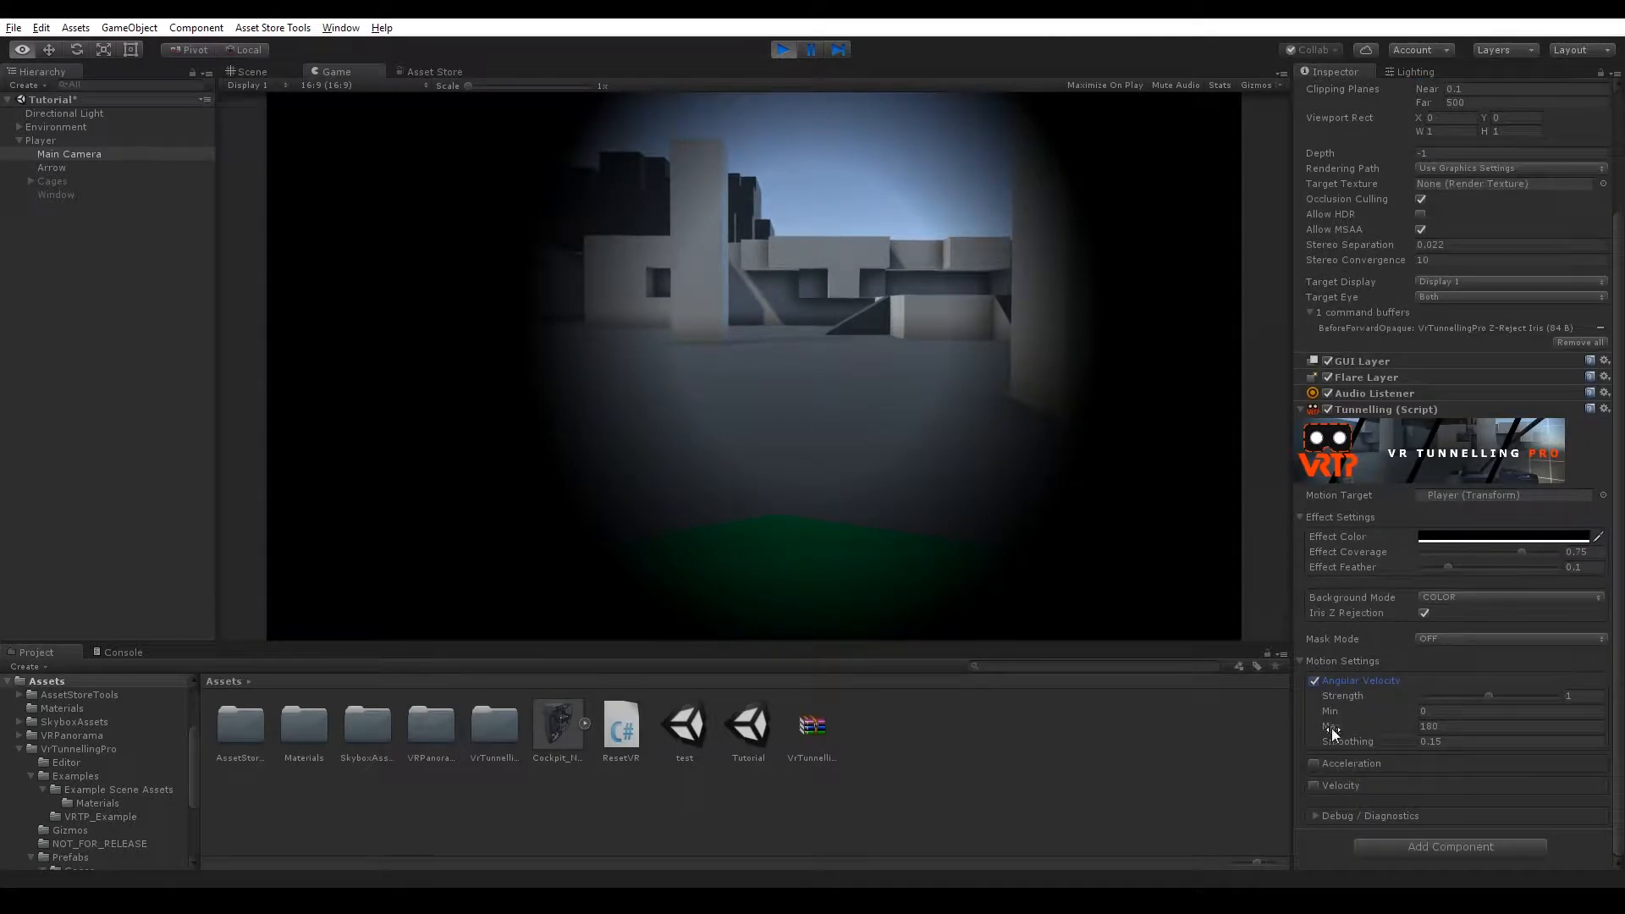
{"action": "left_click", "coordinate": [1315, 816]}
{"action": "scroll", "coordinate": [1334, 780], "scroll_direction": "down", "scroll_amount": 2}
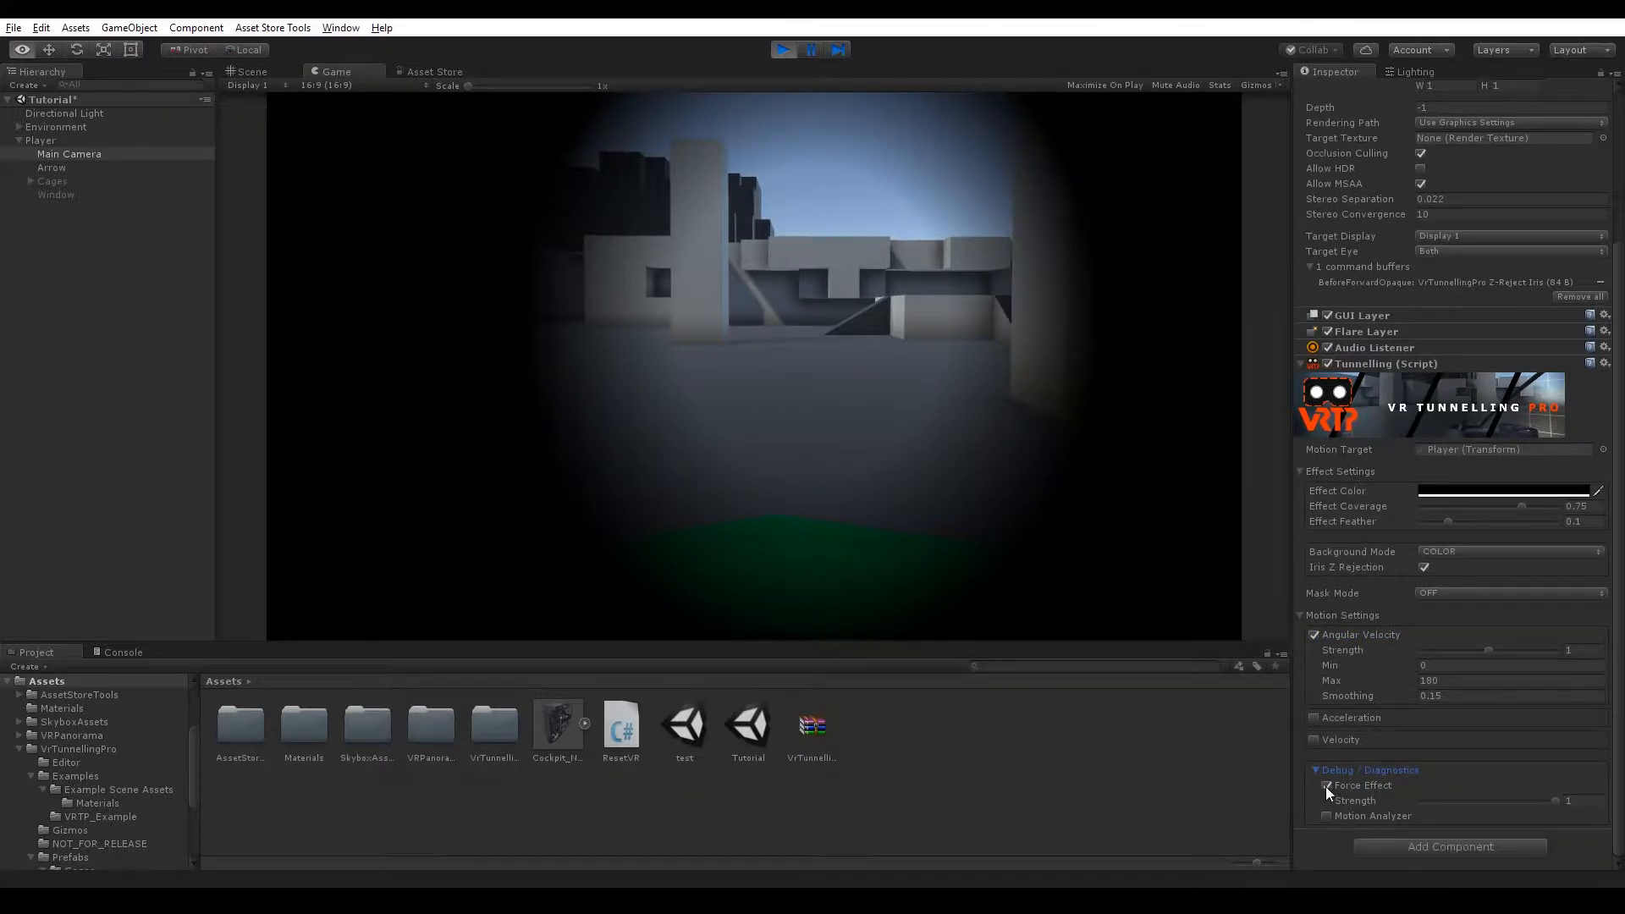
{"action": "left_click", "coordinate": [1325, 785]}
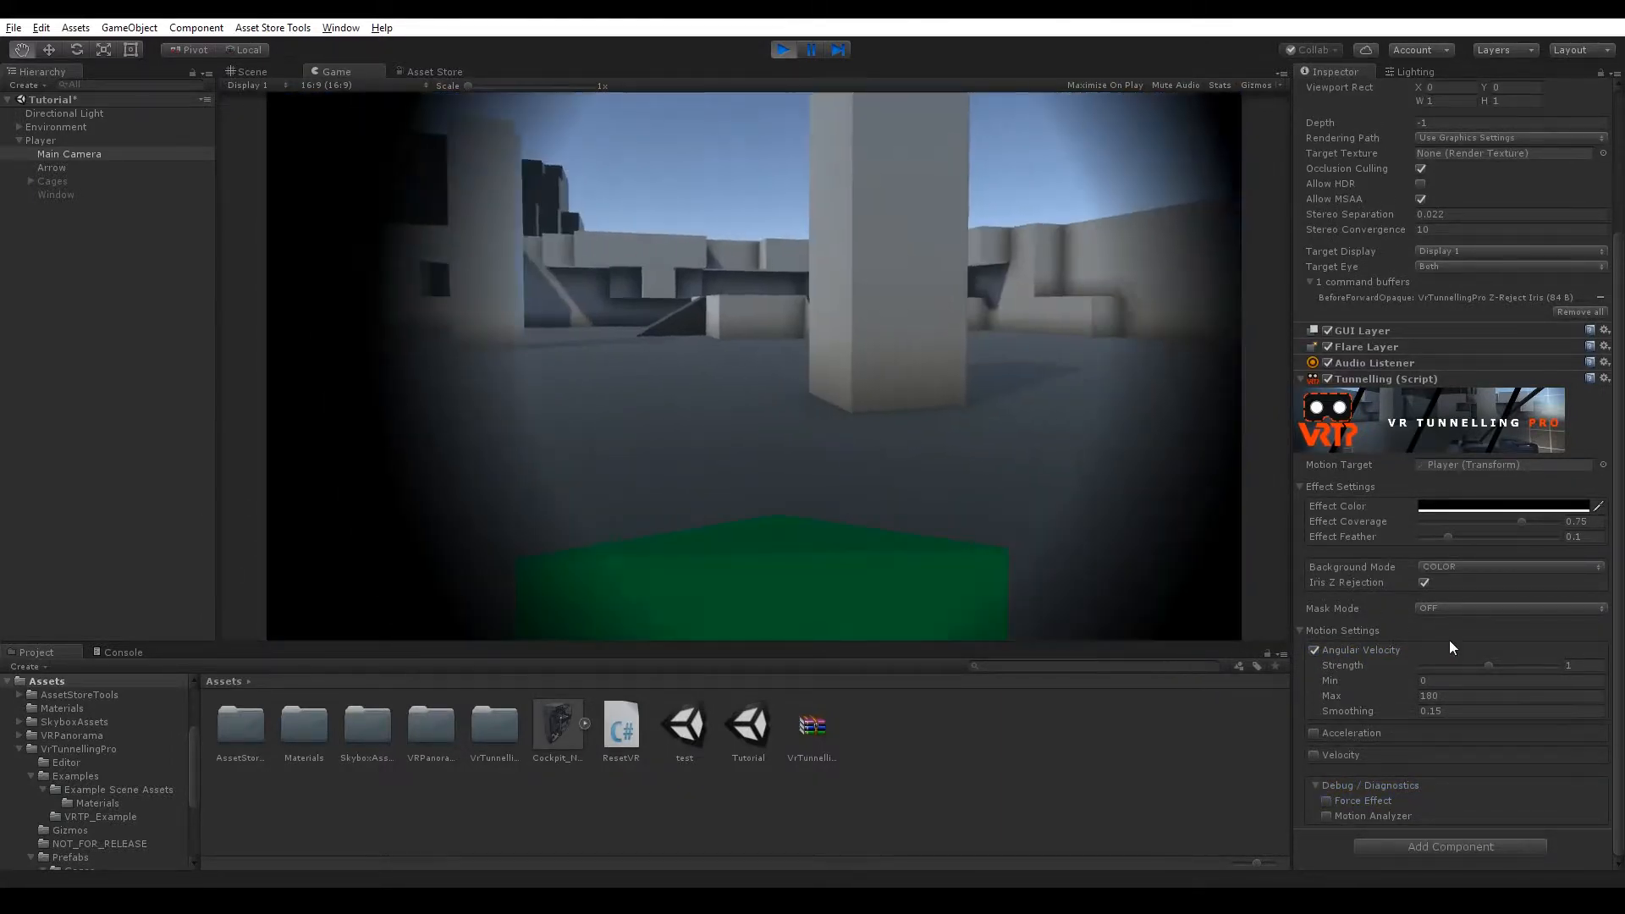
Set the Angular Velocity strength to 0 and its Min to 90.
{"action": "left_click_drag", "start_coordinate": [1488, 666], "coordinate": [1411, 668]}
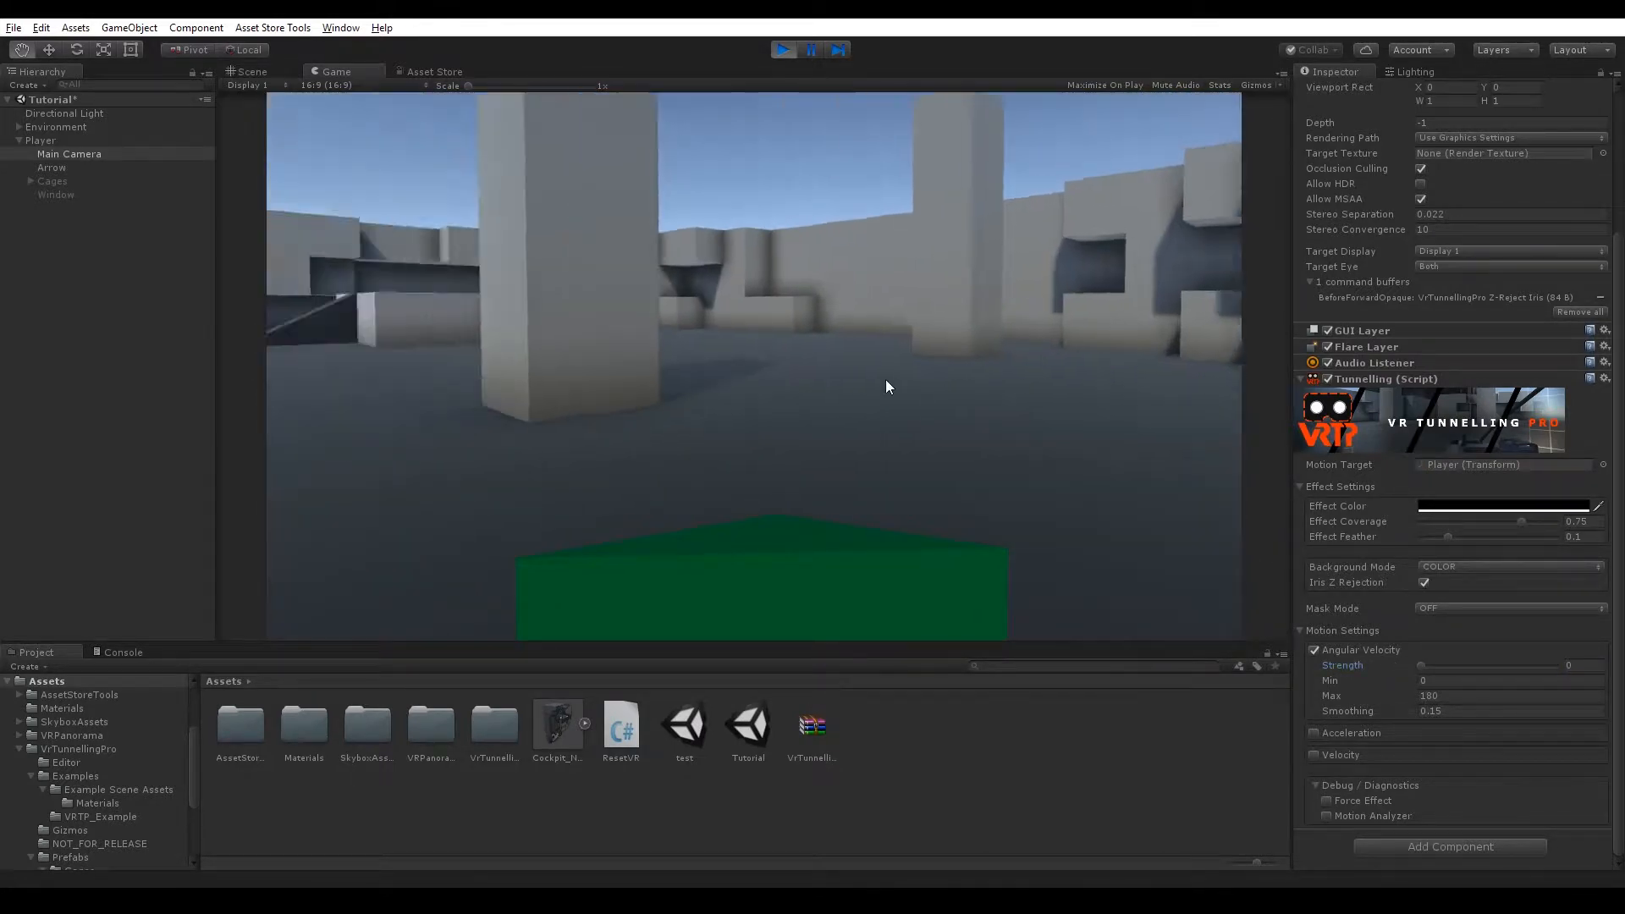
{"action": "left_click", "coordinate": [1439, 679]}
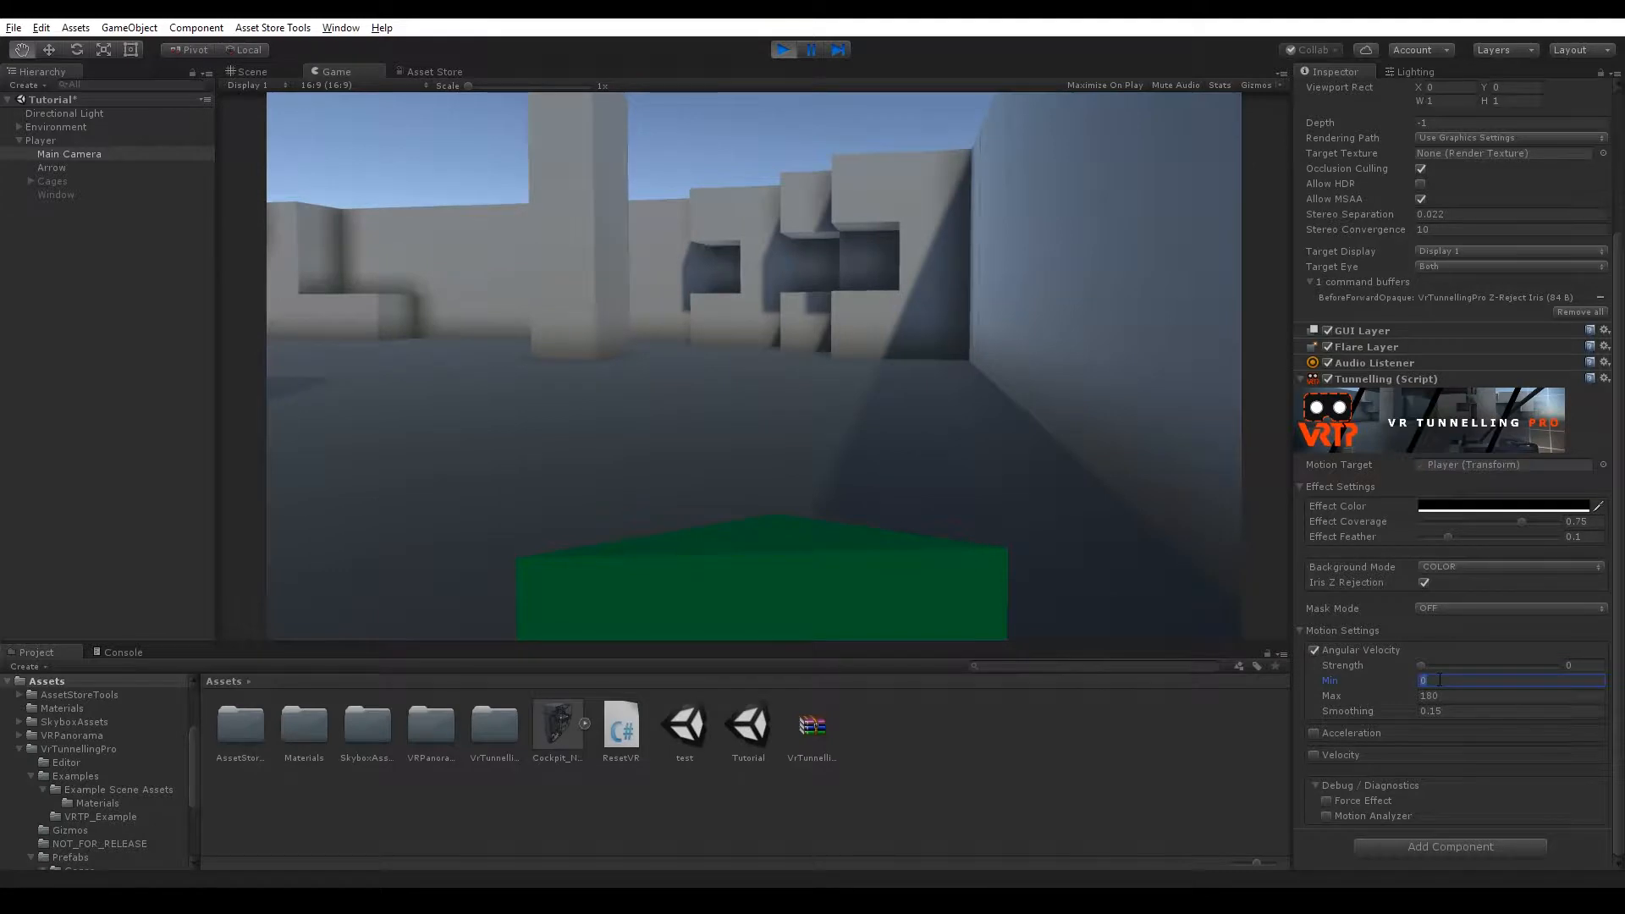
{"action": "type", "text": "90"}
{"action": "key", "text": "Return"}
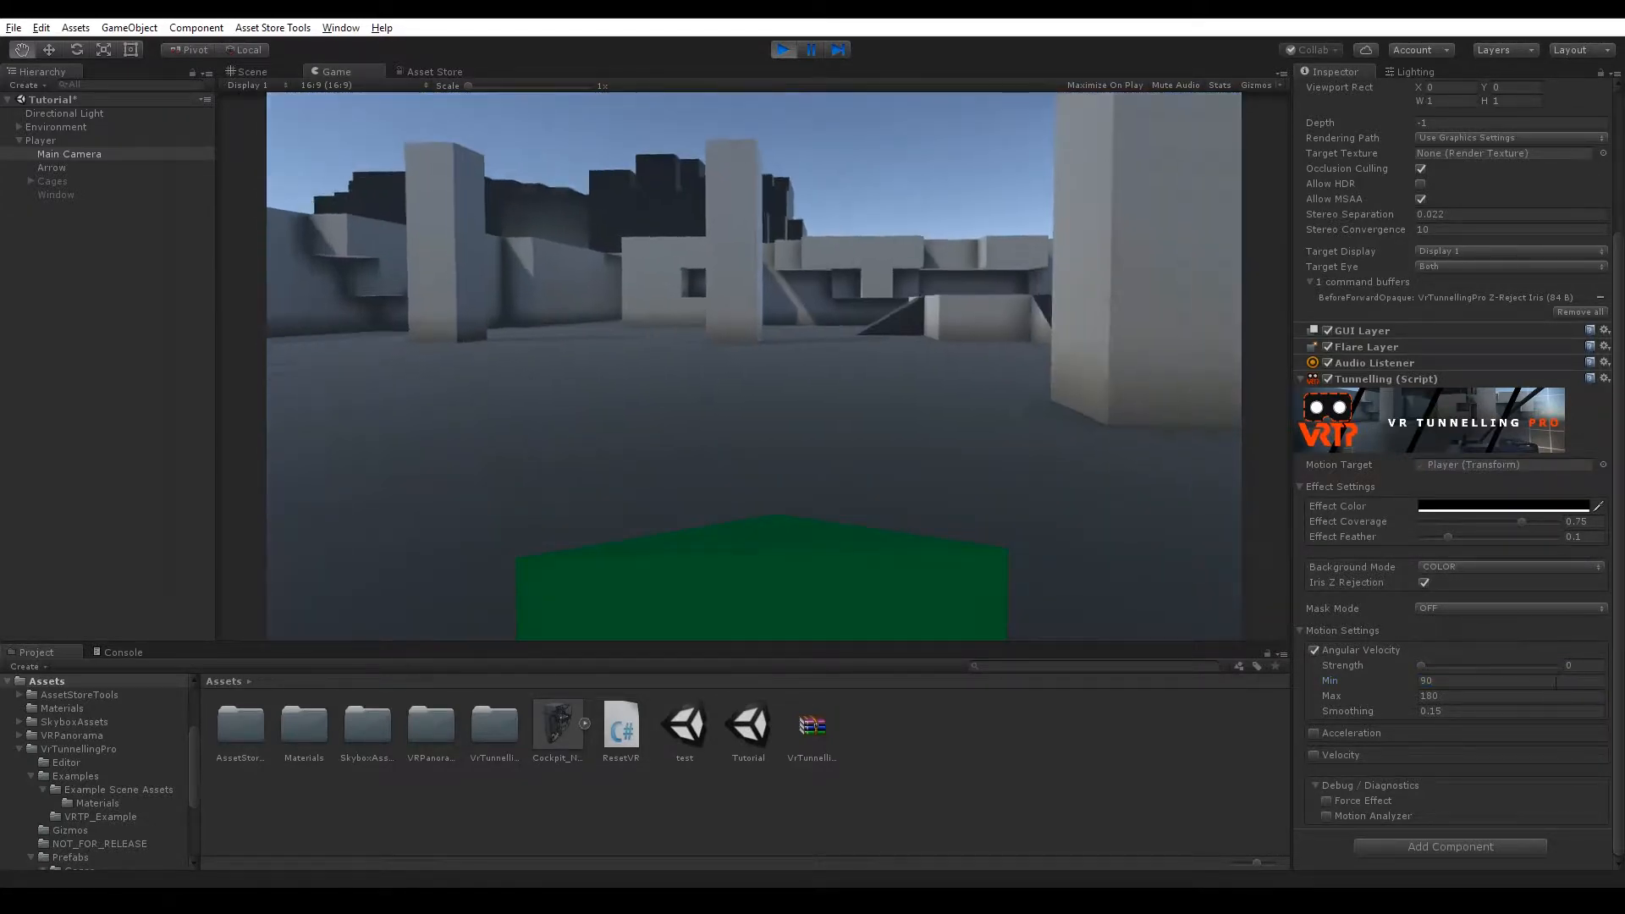
Set the Angular Velocity strength to about 1.26 and its Smoothing to 0.
{"action": "left_click_drag", "start_coordinate": [1421, 665], "coordinate": [1505, 665]}
{"action": "left_click", "coordinate": [972, 428]}
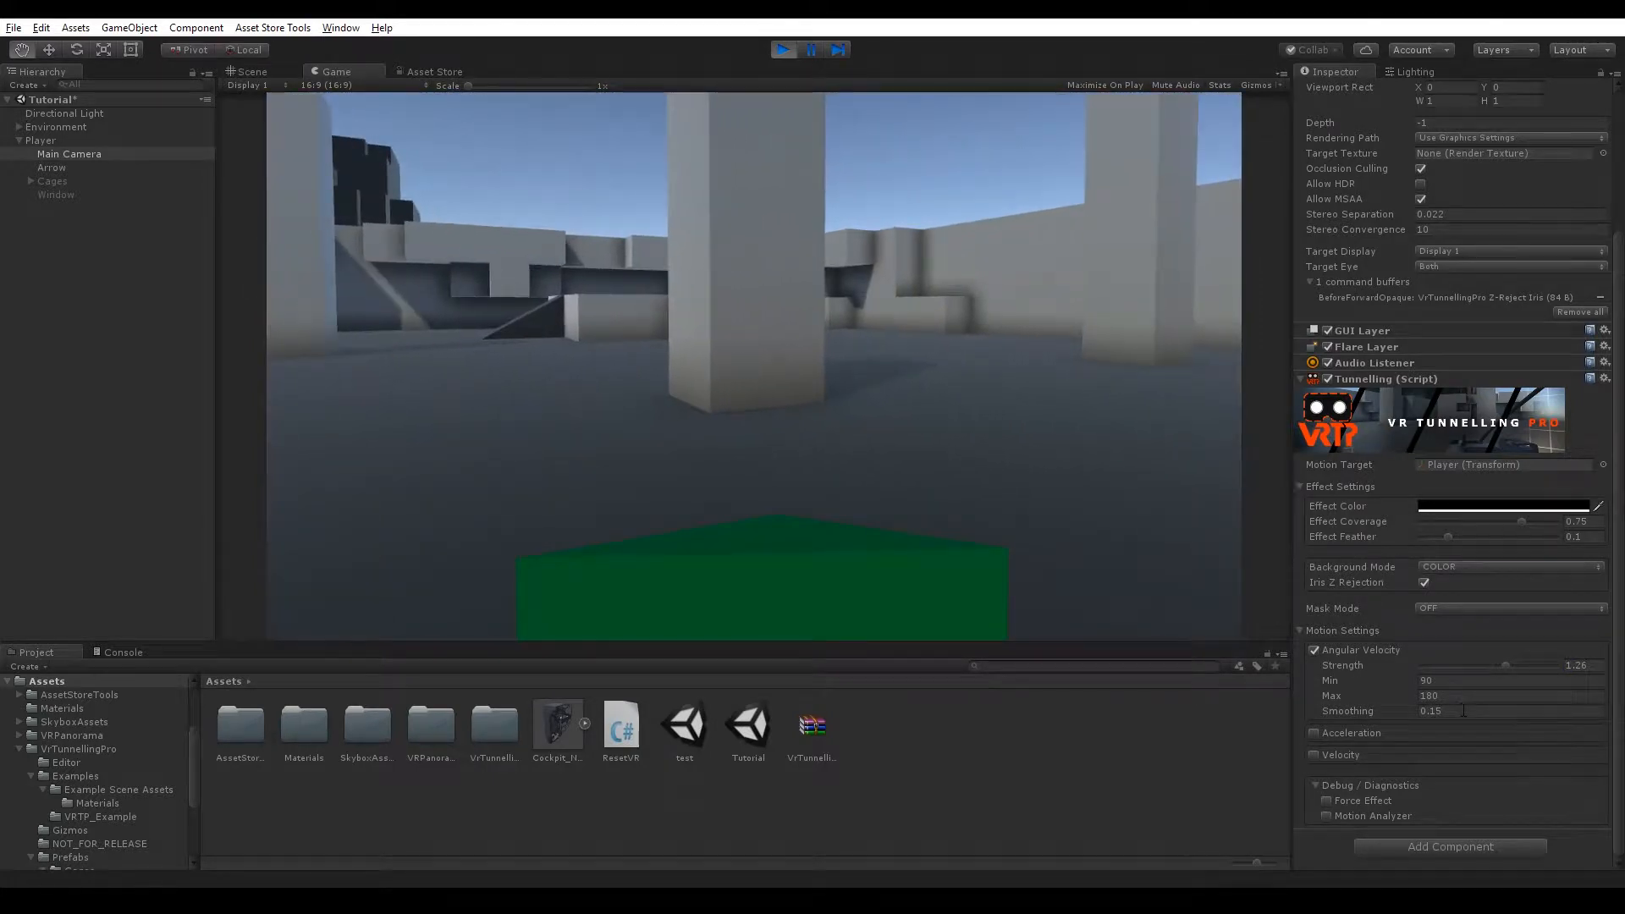
{"action": "left_click", "coordinate": [1461, 711]}
{"action": "type", "text": "0"}
{"action": "left_click", "coordinate": [1047, 367]}
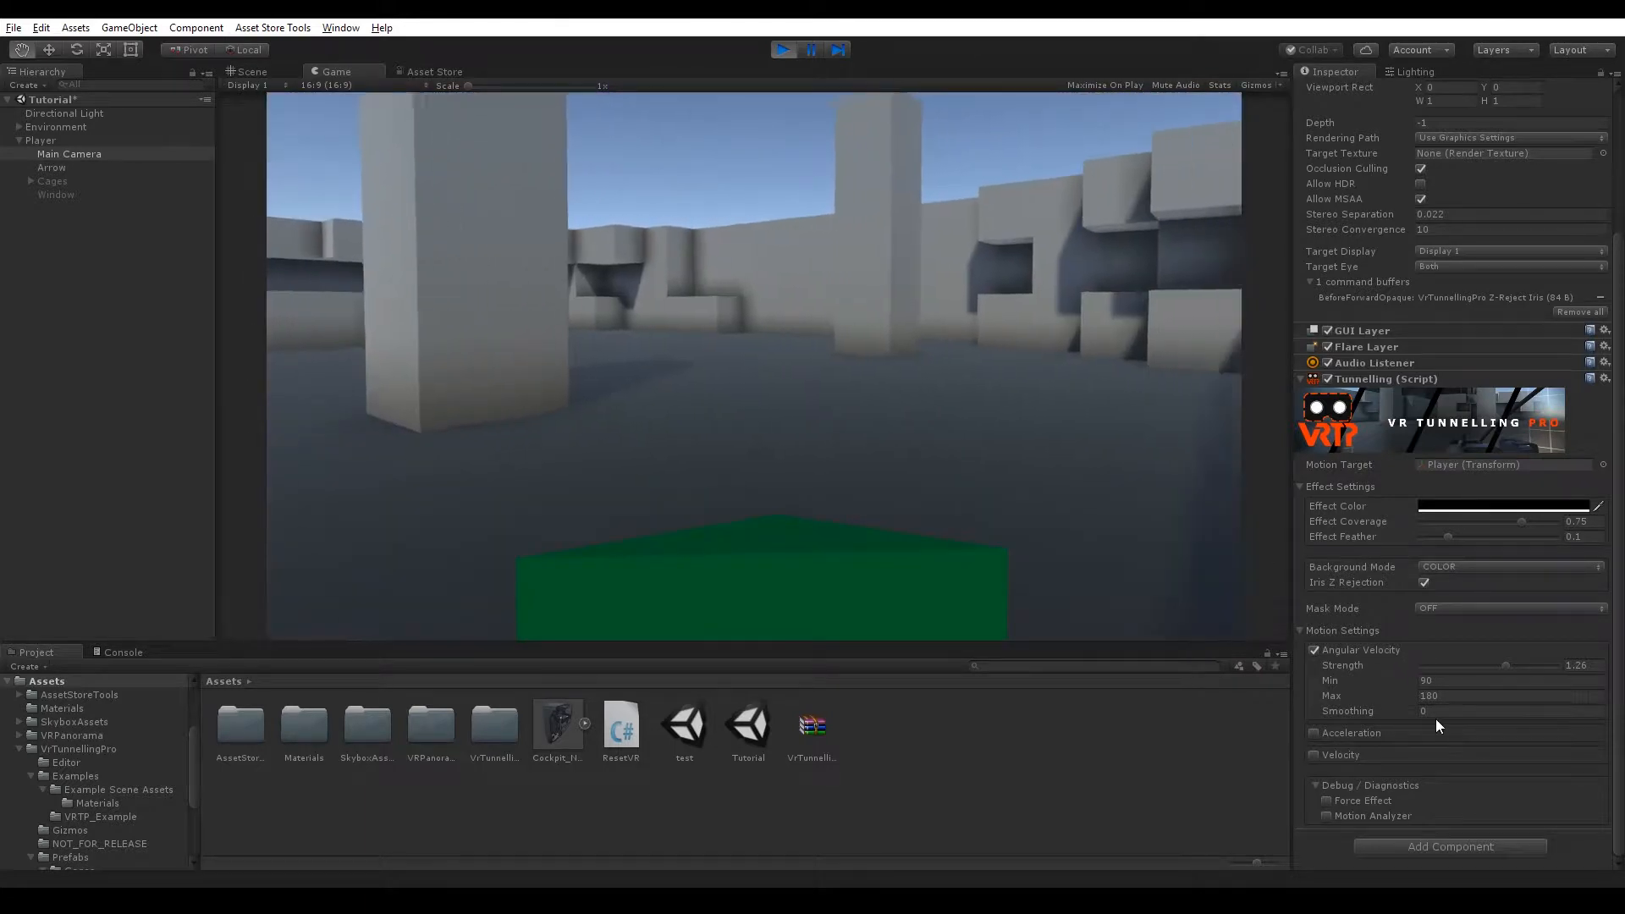
Set the Angular Velocity Smoothing back to 0.15.
{"action": "left_click", "coordinate": [1442, 711]}
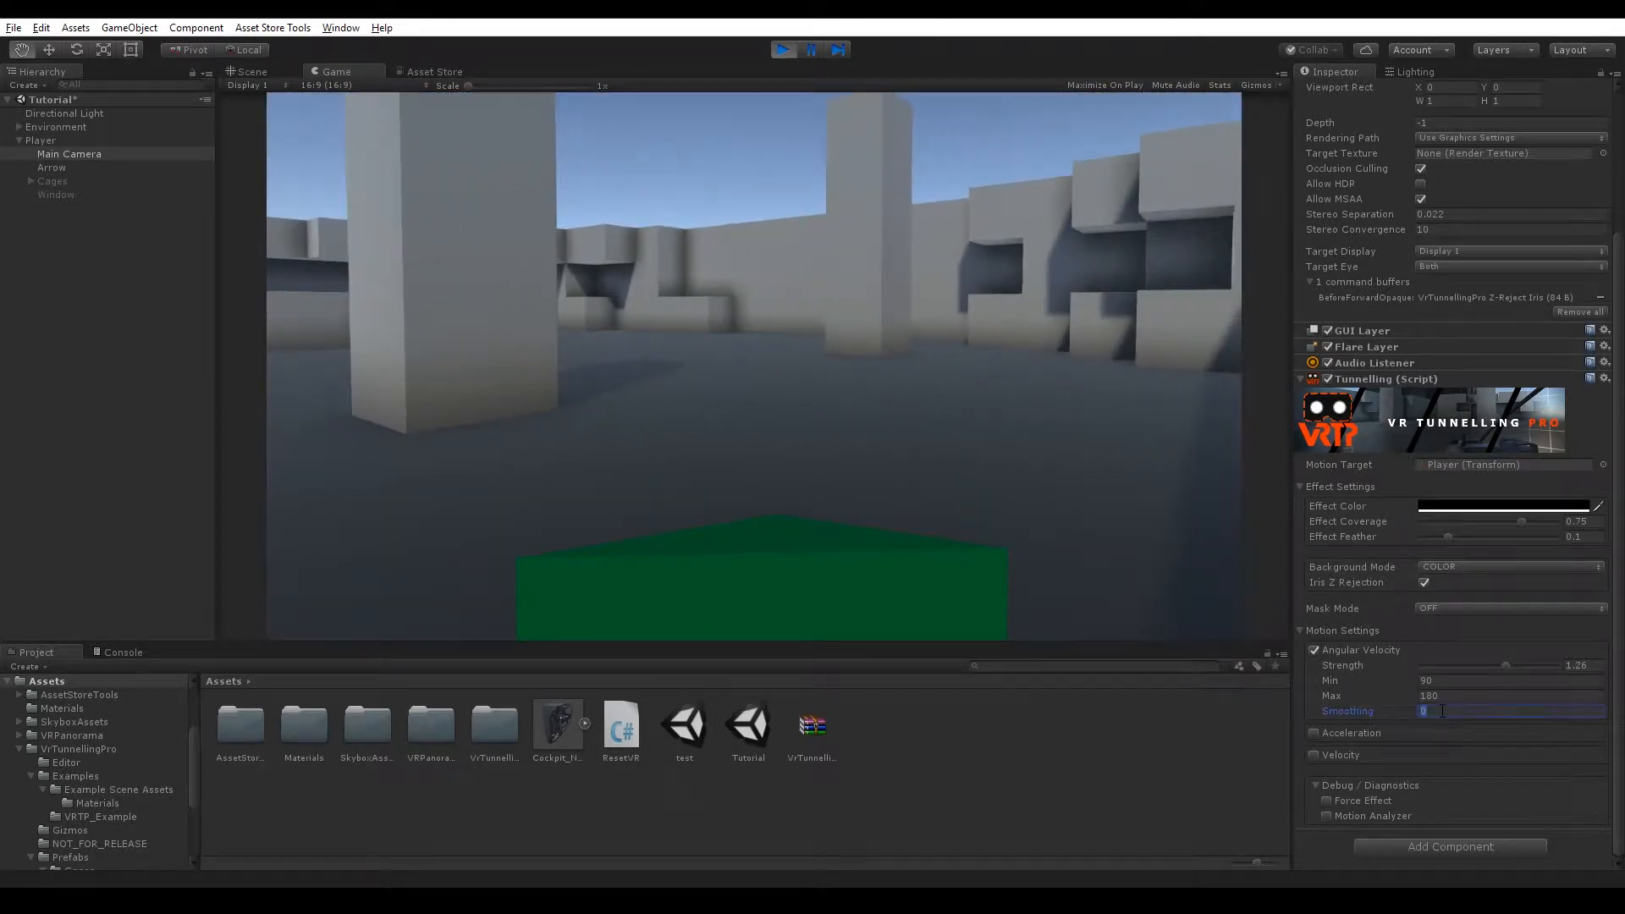
{"action": "type", "text": "0.15"}
{"action": "left_click", "coordinate": [1115, 493]}
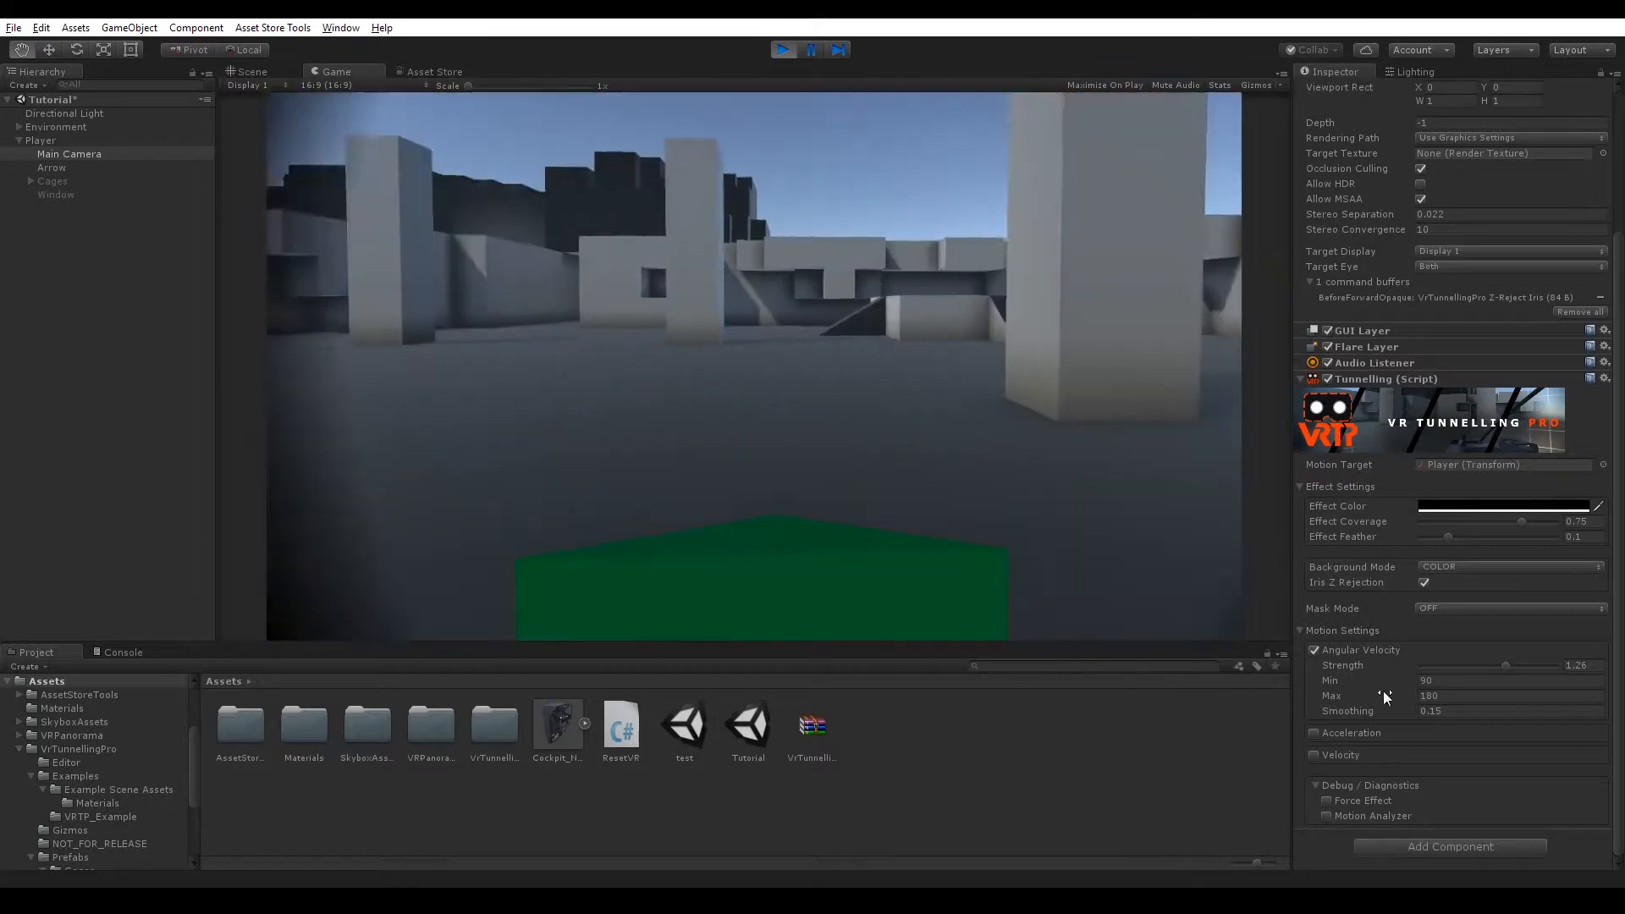
Set the Angular Velocity Min back to 0.
{"action": "left_click", "coordinate": [1456, 683]}
{"action": "type", "text": "0"}
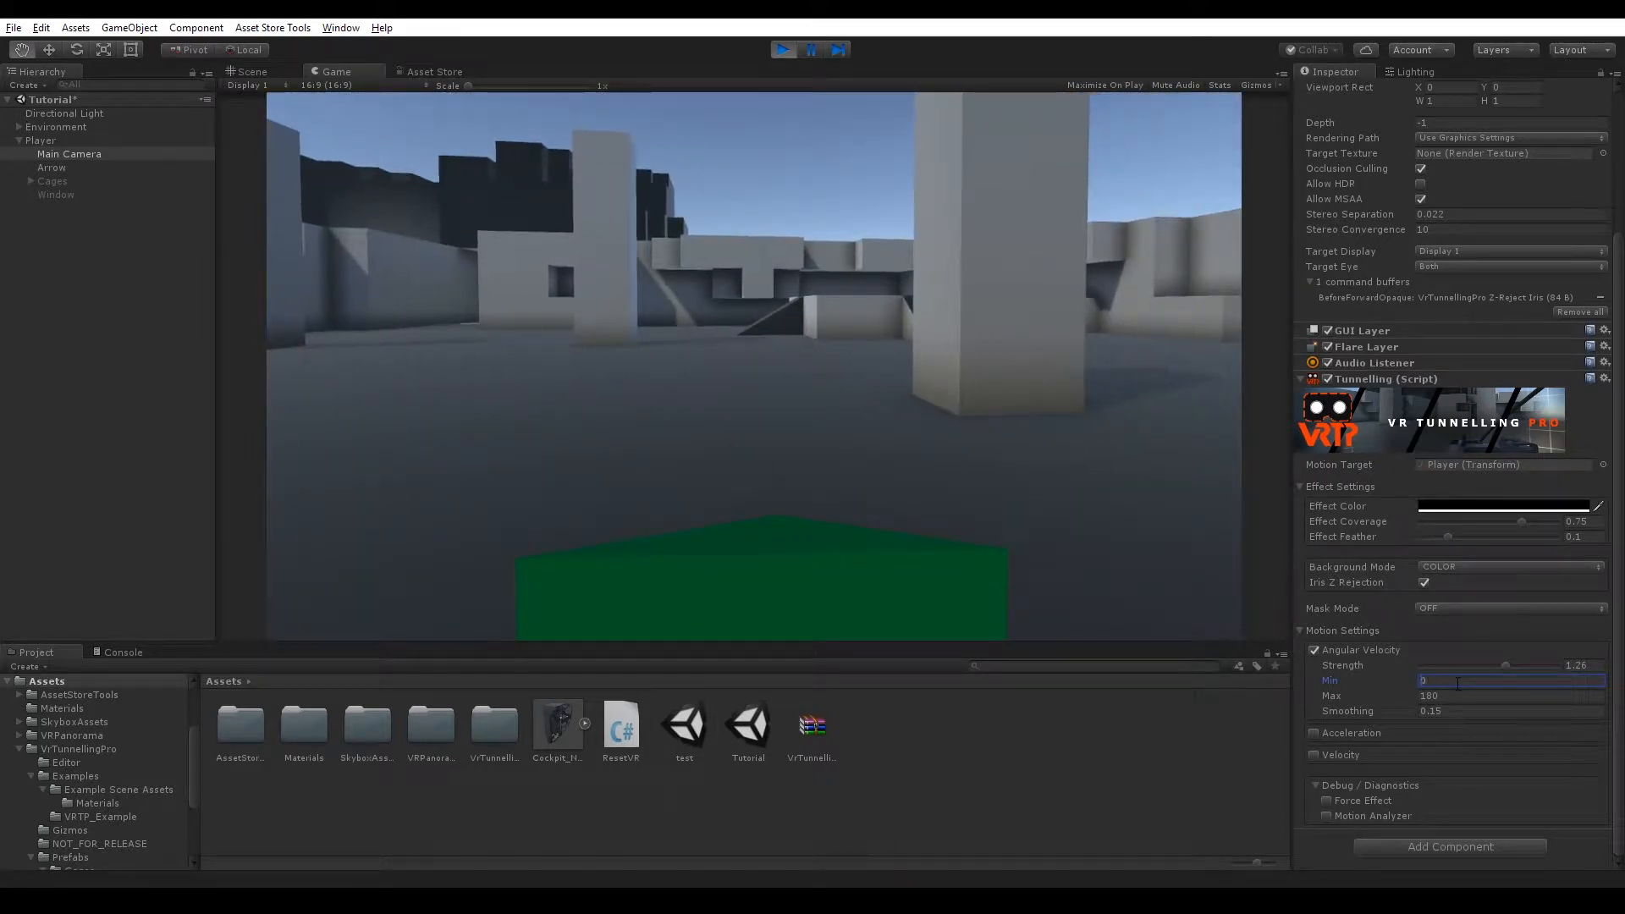
{"action": "left_click", "coordinate": [1032, 306]}
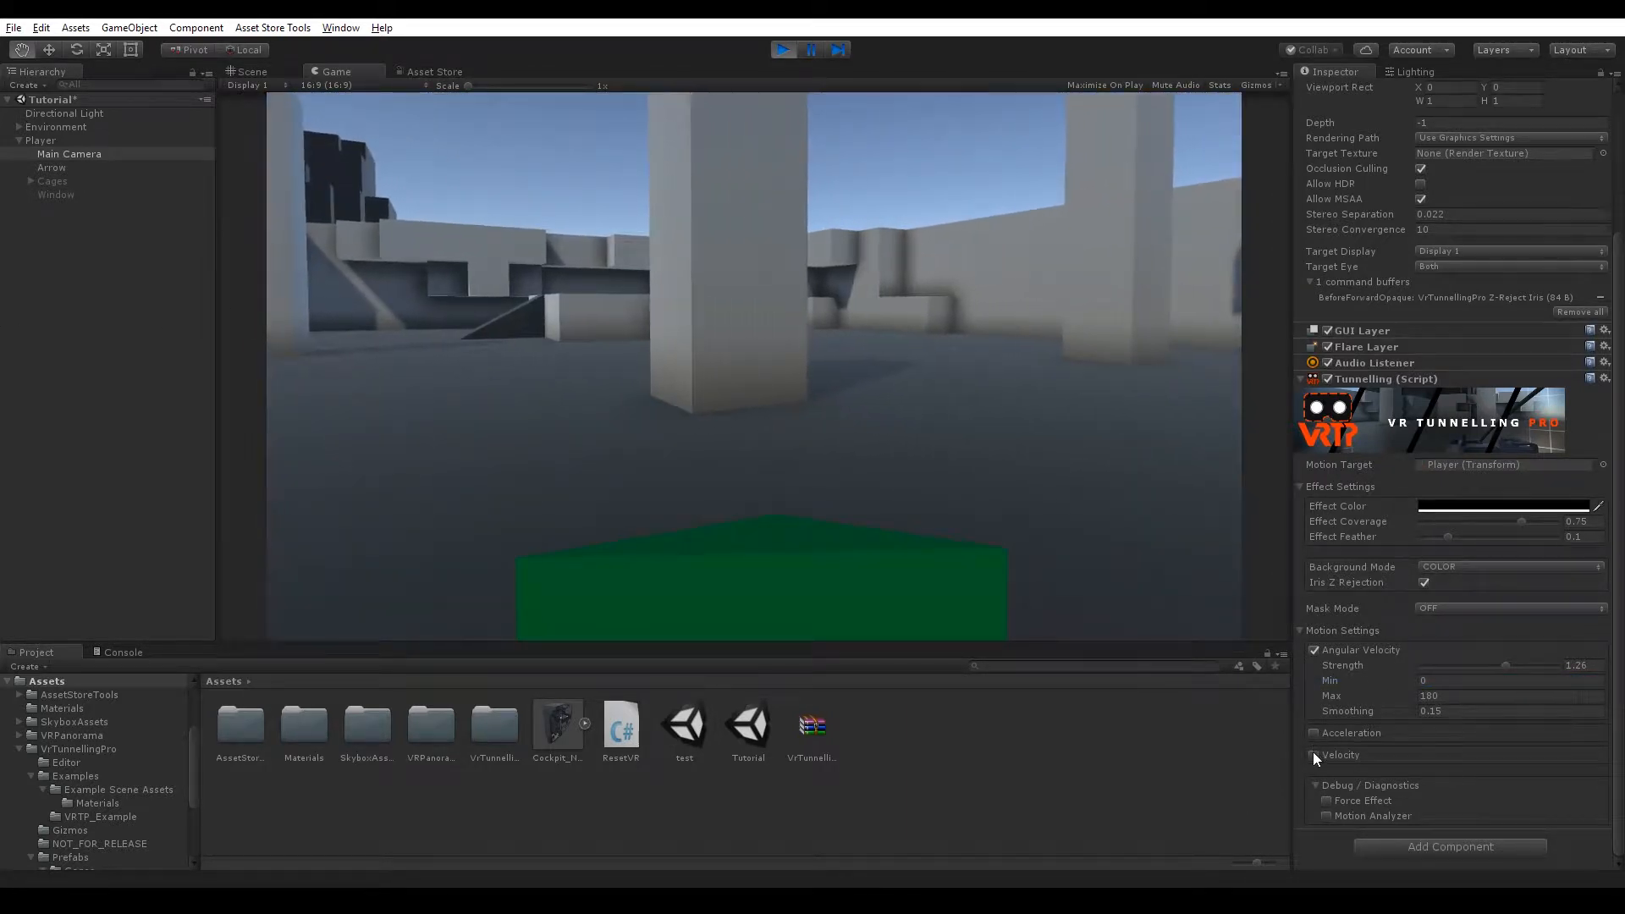
Enable Velocity in Motion Settings and set its Max to 10.
{"action": "left_click", "coordinate": [1313, 754]}
{"action": "scroll", "coordinate": [1346, 715], "scroll_direction": "down", "scroll_amount": 3}
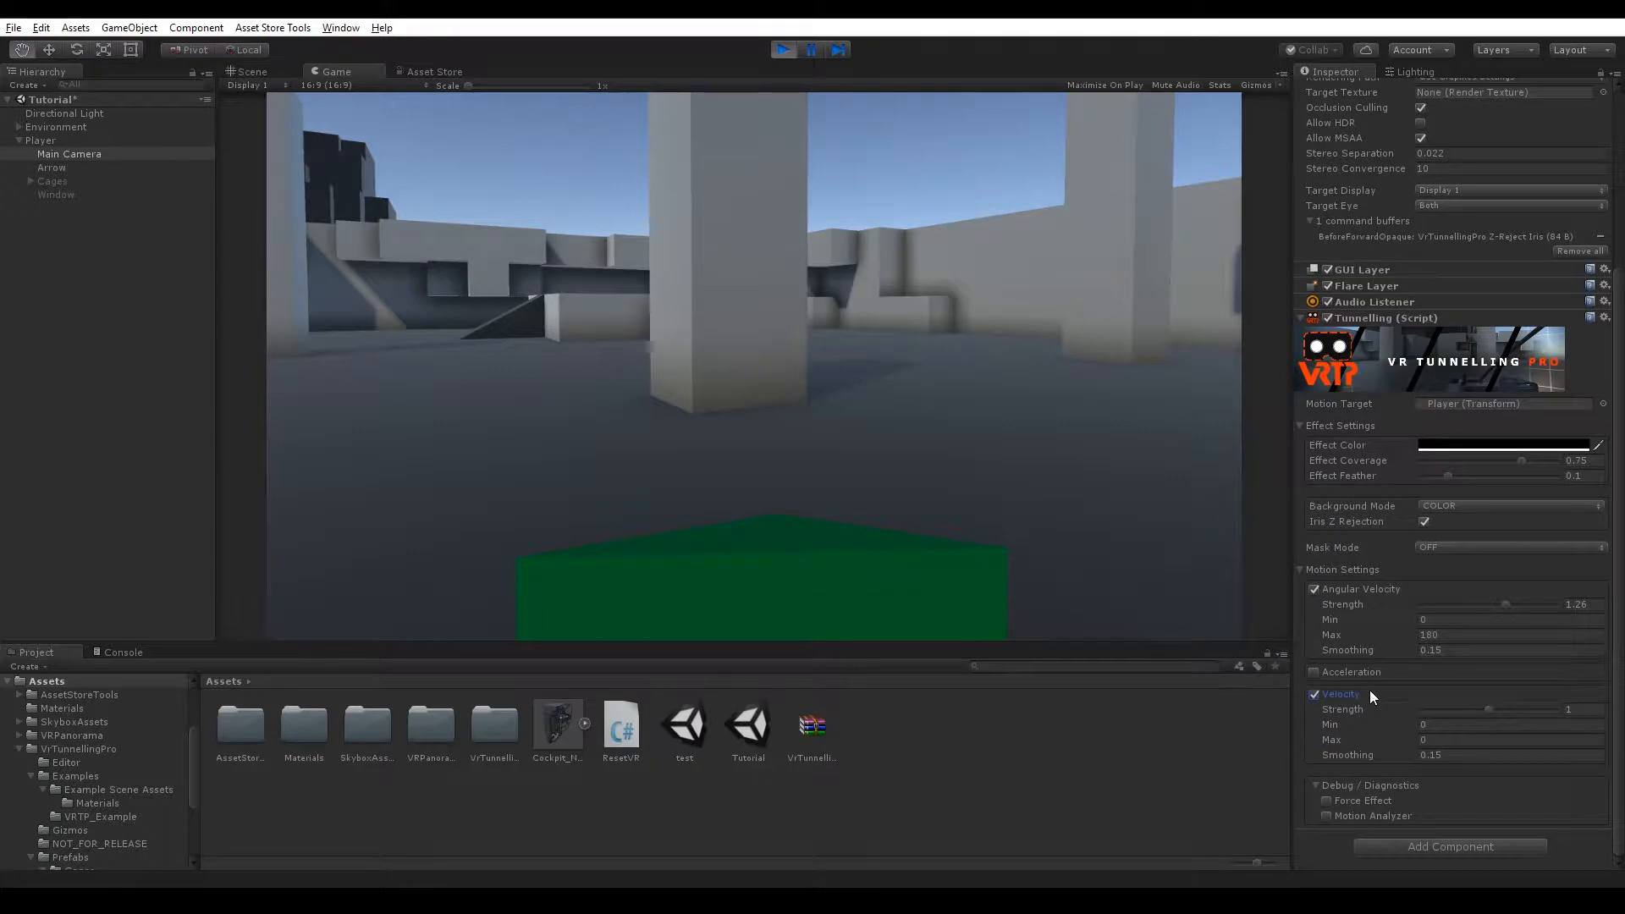
{"action": "left_click", "coordinate": [1438, 738]}
{"action": "type", "text": "10"}
Walk forward and backward in the game view to test the velocity tunnelling.
{"action": "left_click", "coordinate": [769, 334]}
{"action": "key", "text": "w"}
{"action": "key", "text": "s"}
{"action": "key", "text": "w"}
{"action": "key", "text": "w"}
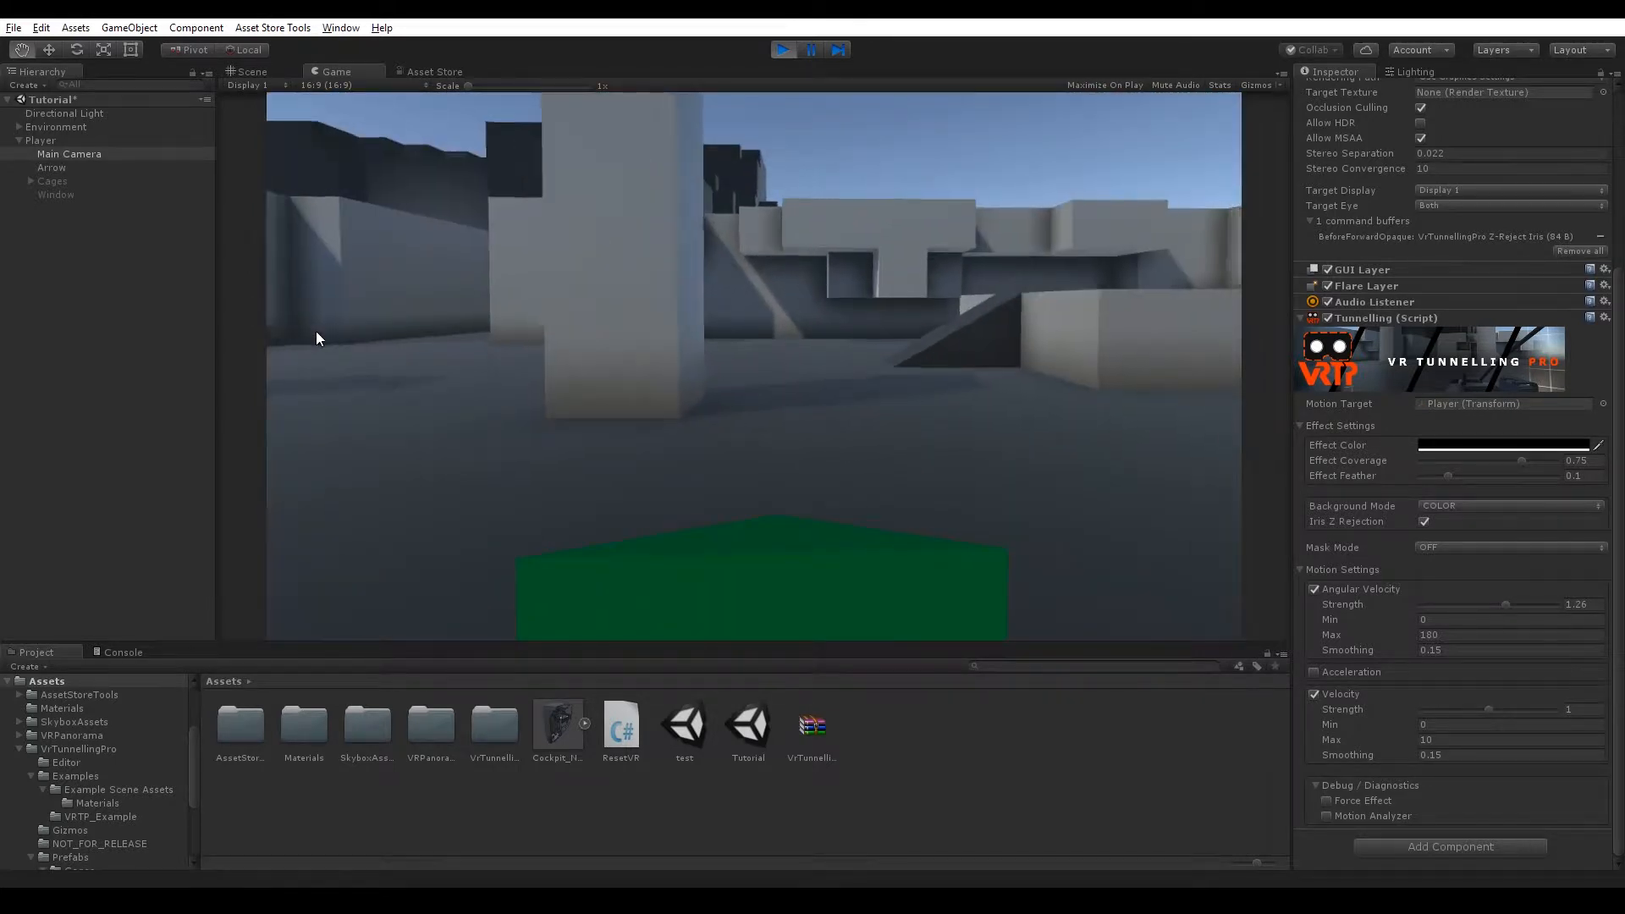
{"action": "key", "text": "s"}
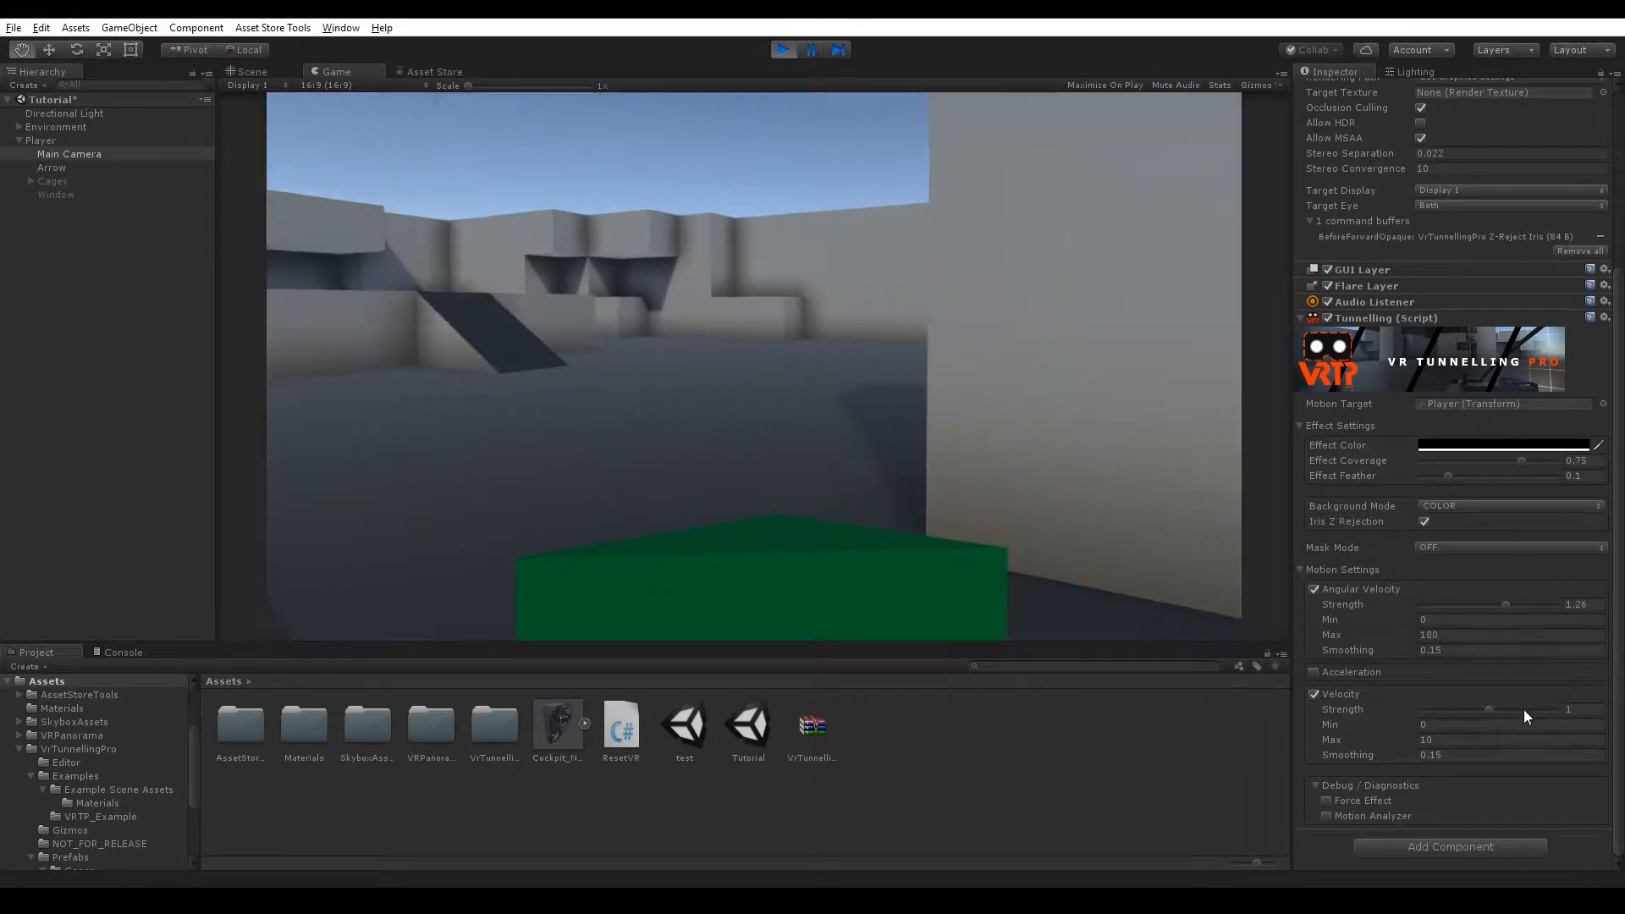
Raise the Velocity strength to 2 and walk forward and back to test it.
{"action": "left_click_drag", "start_coordinate": [1489, 709], "coordinate": [1562, 709]}
{"action": "left_click", "coordinate": [895, 434]}
{"action": "key", "text": "w"}
{"action": "key", "text": "s"}
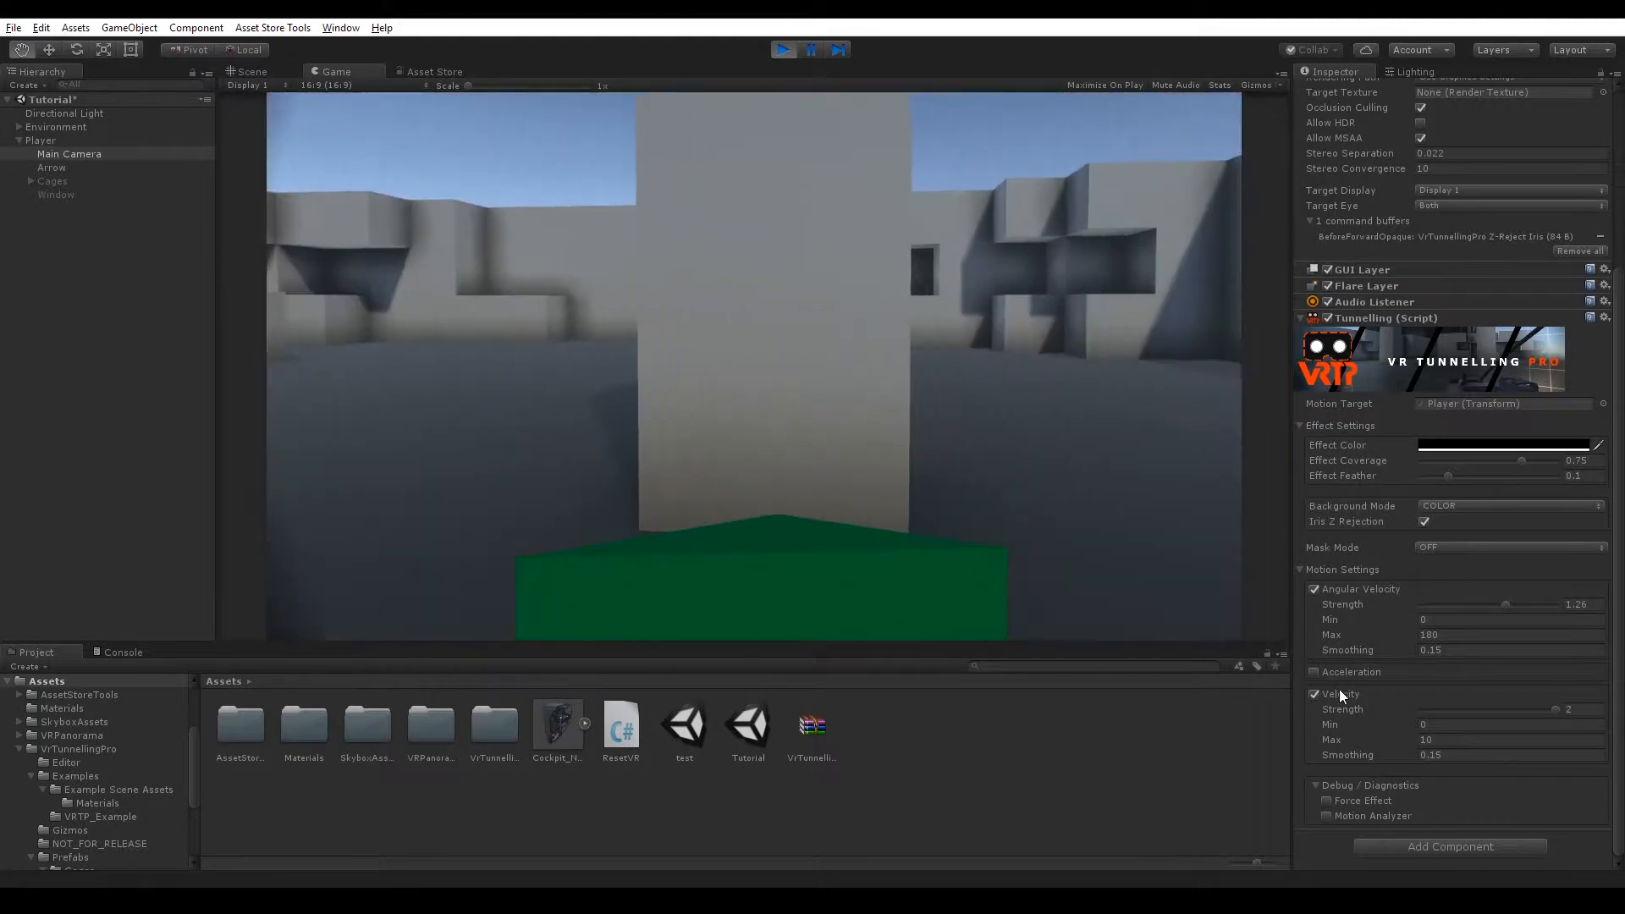
Set the Velocity strength to about 0.02 and walk forward and back to test it.
{"action": "left_click", "coordinate": [1420, 709]}
{"action": "key", "text": "w"}
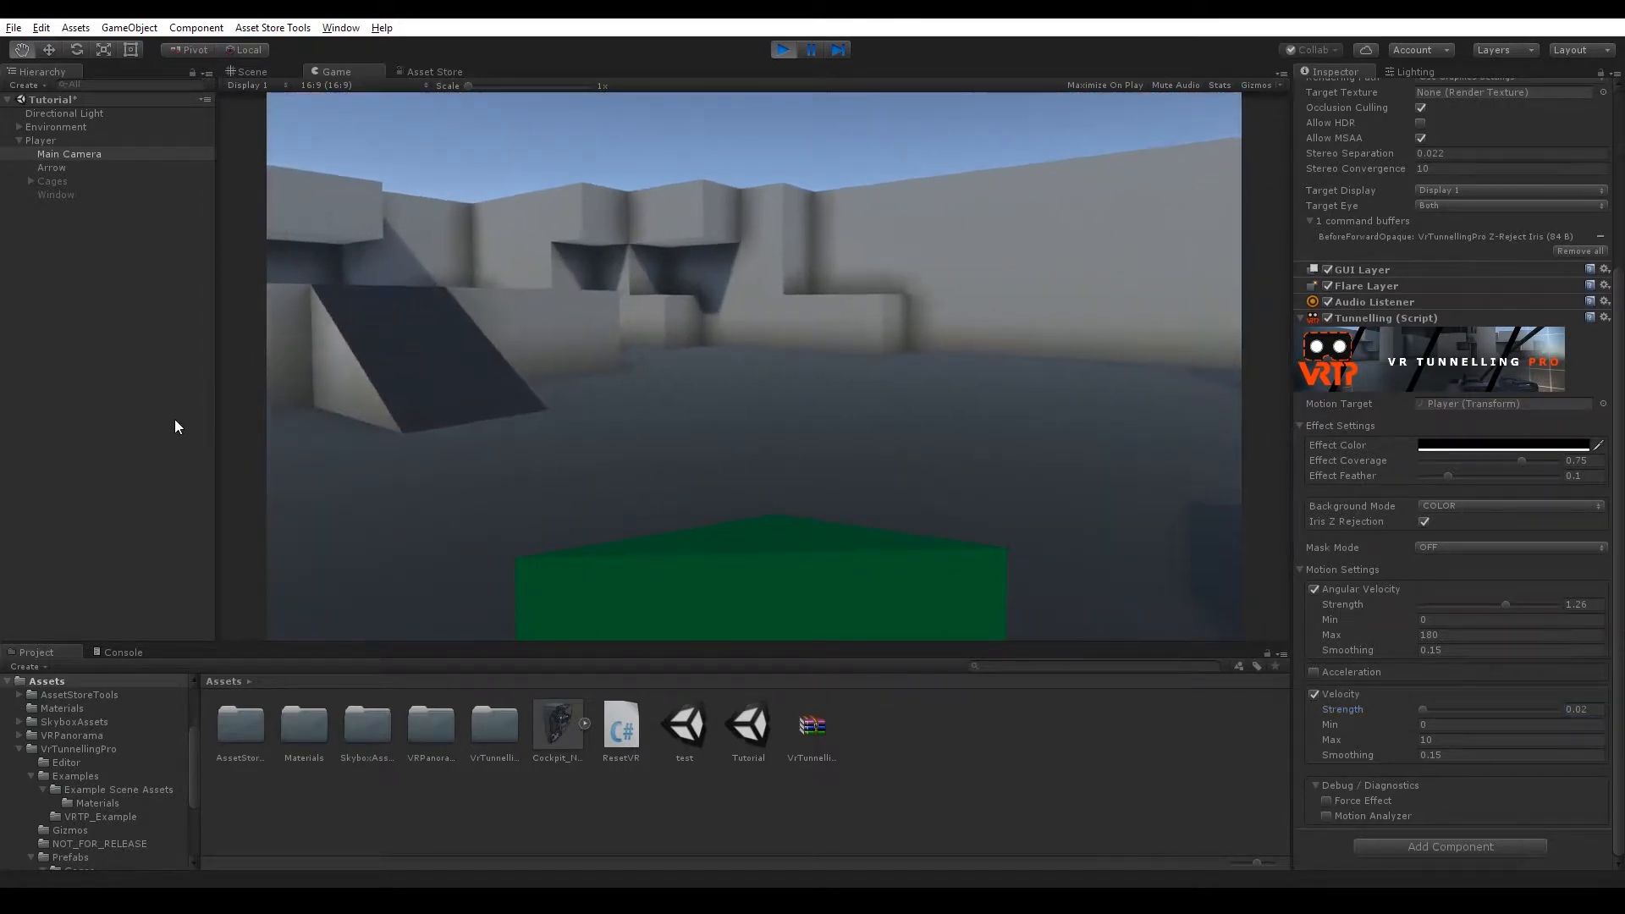
{"action": "key", "text": "s"}
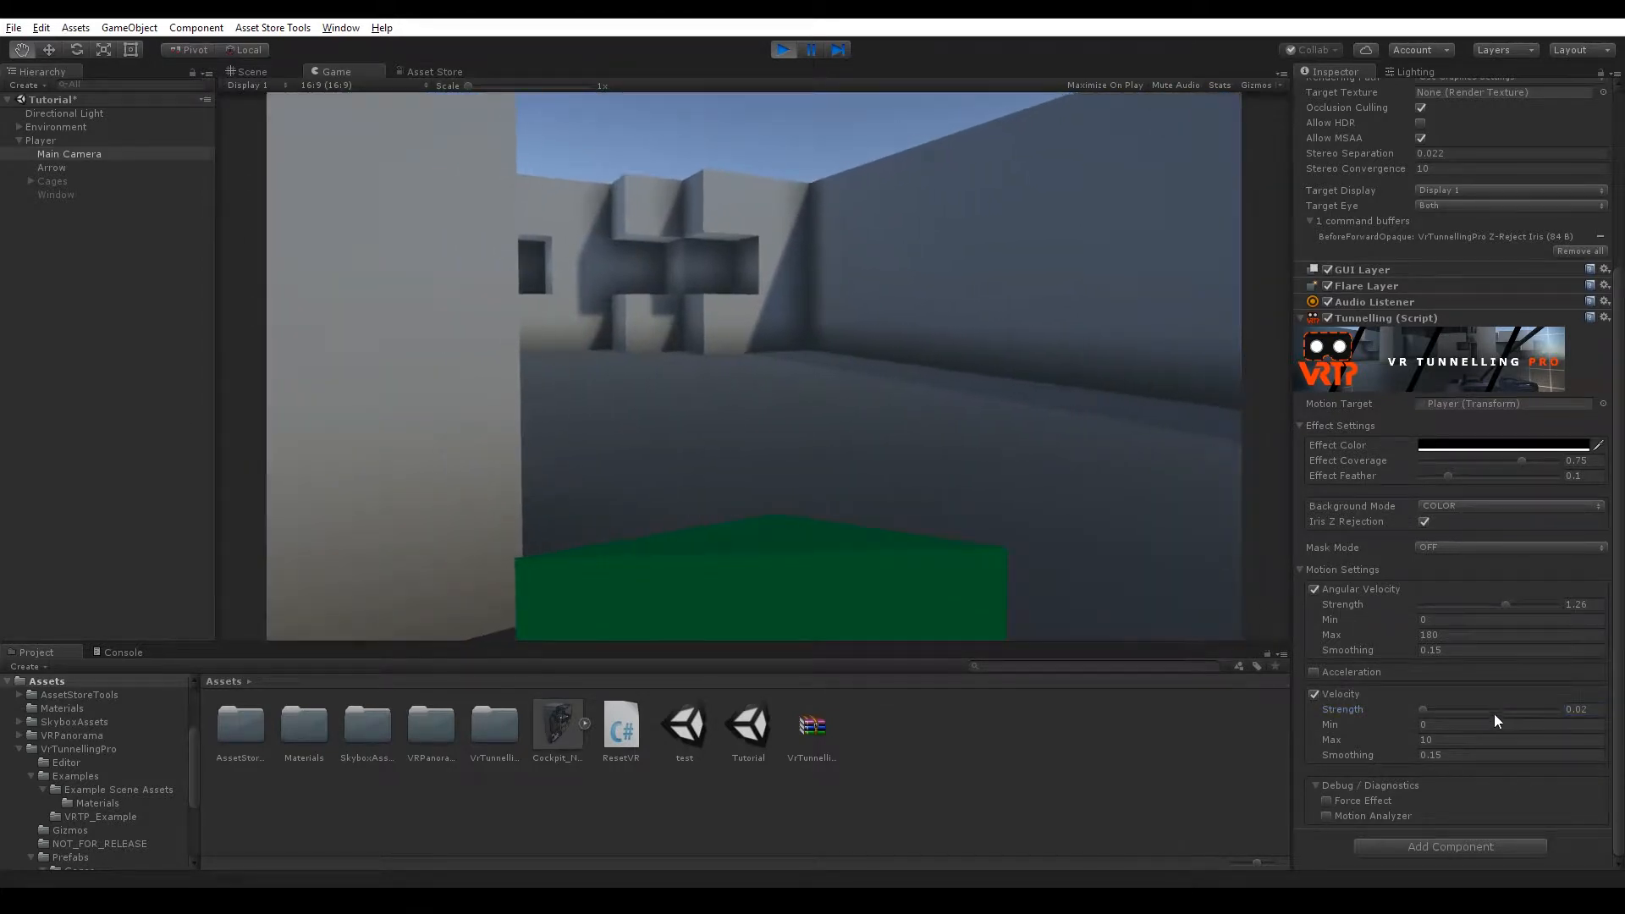
Raise the Velocity strength again, enable the Motion Analyzer and turn in the game view to test.
{"action": "left_click", "coordinate": [1493, 710]}
{"action": "left_click", "coordinate": [1326, 815]}
{"action": "scroll", "coordinate": [1359, 750], "scroll_direction": "down", "scroll_amount": 3}
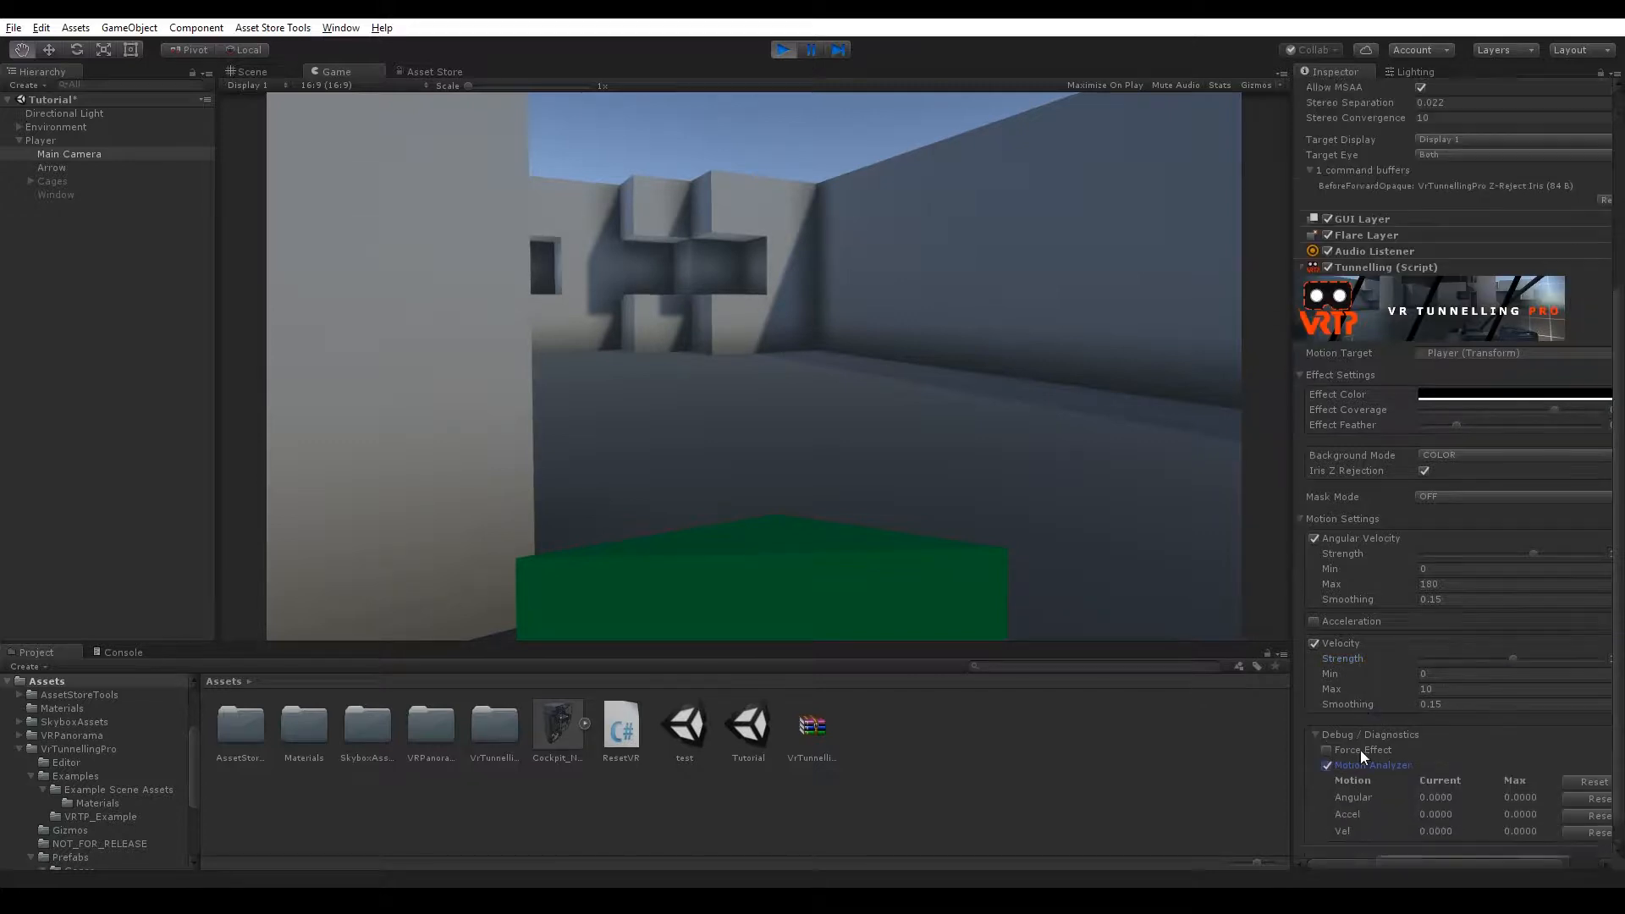
{"action": "key", "text": "a"}
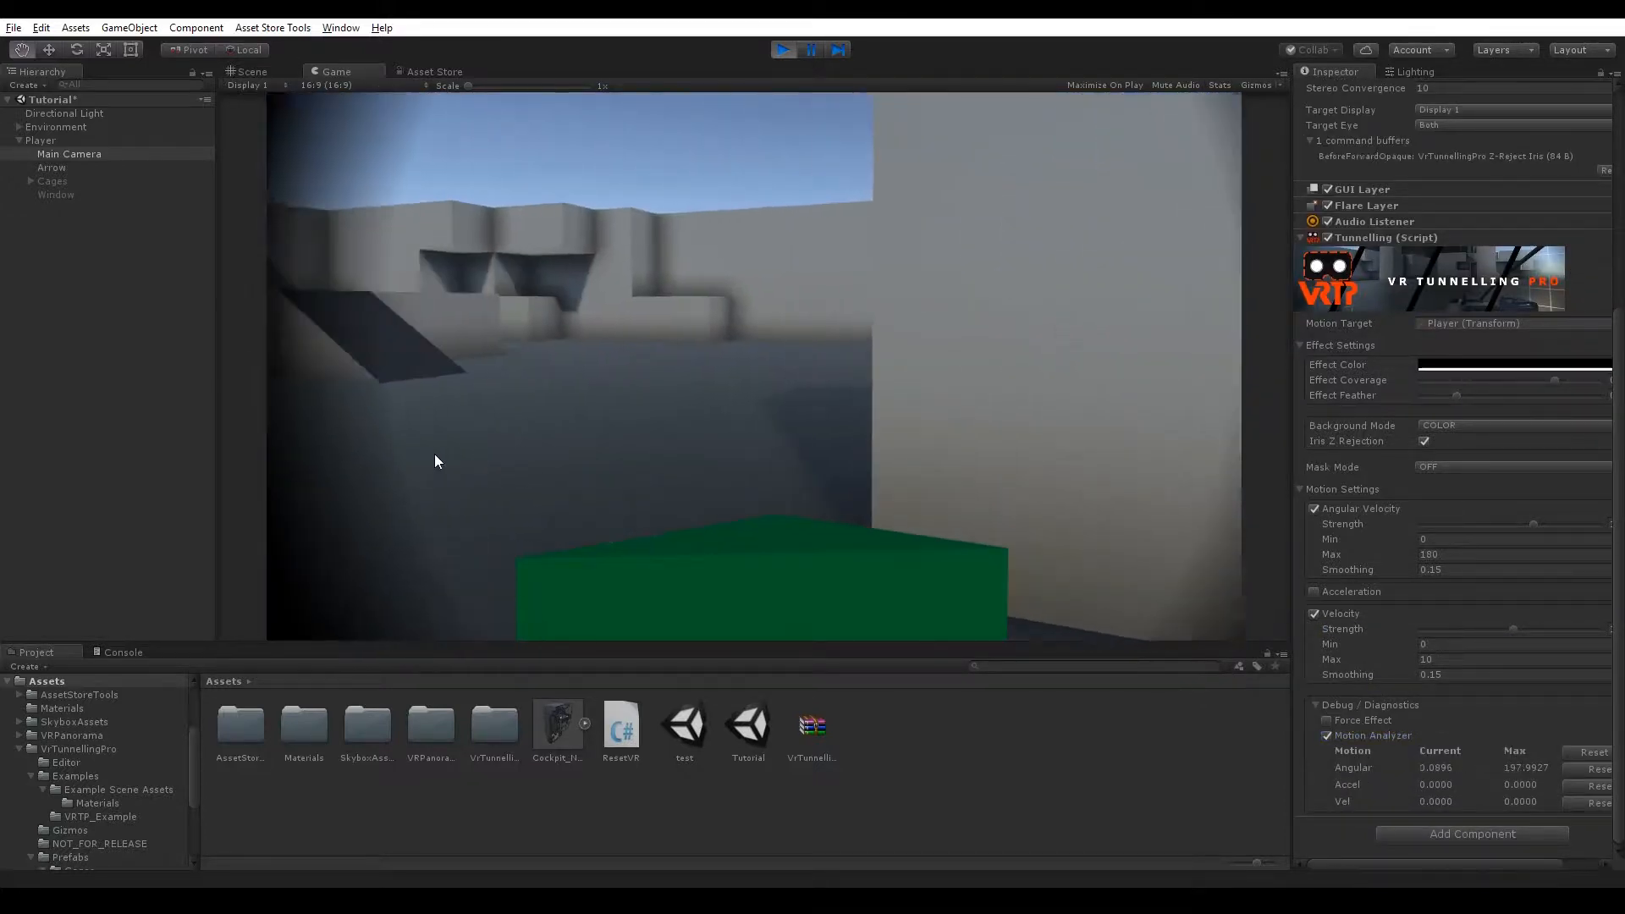
Turn left and right and walk forward and back in the game view to test the tunnelling effect.
{"action": "key", "text": "d"}
{"action": "key", "text": "a"}
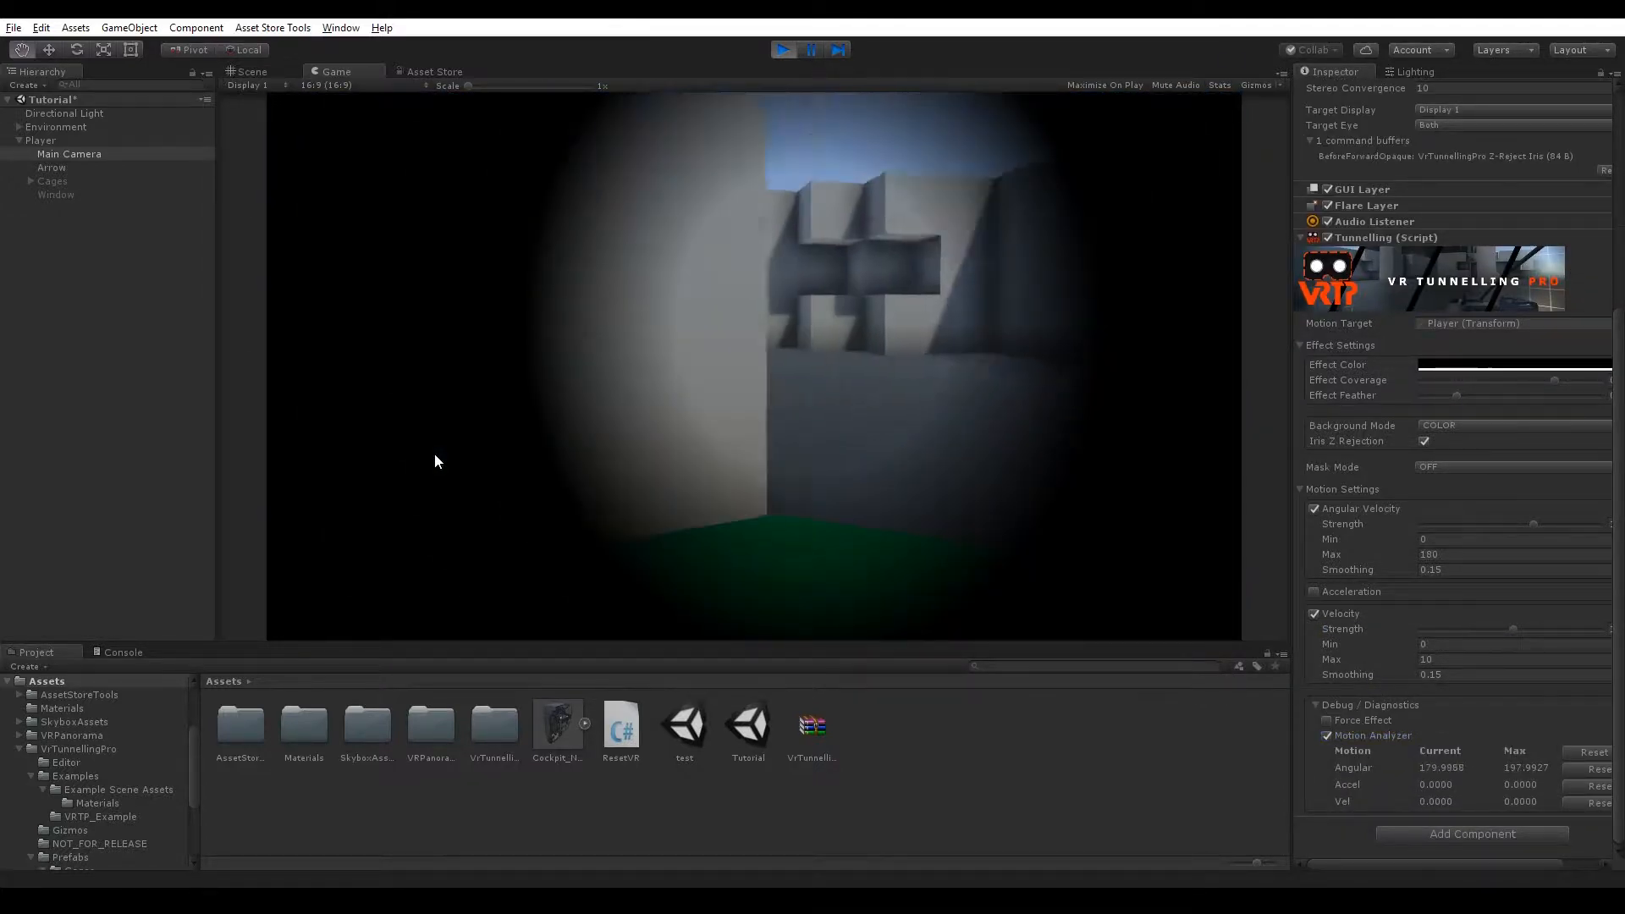
{"action": "key", "text": "d"}
{"action": "key", "text": "a"}
{"action": "key", "text": "w"}
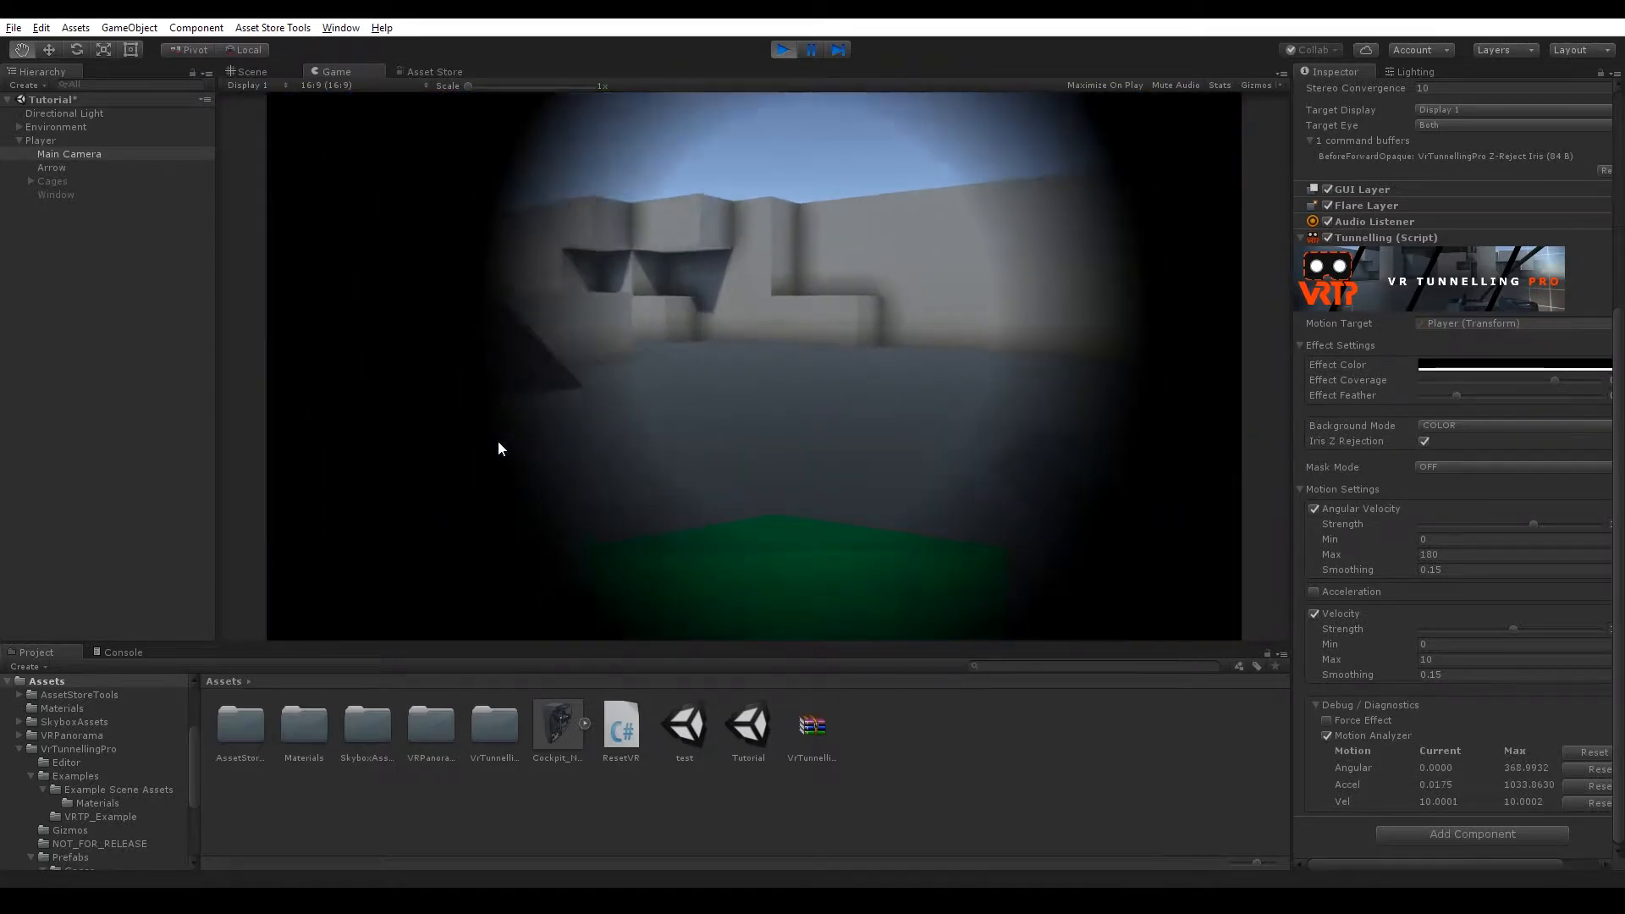
{"action": "key", "text": "s"}
{"action": "key", "text": "w"}
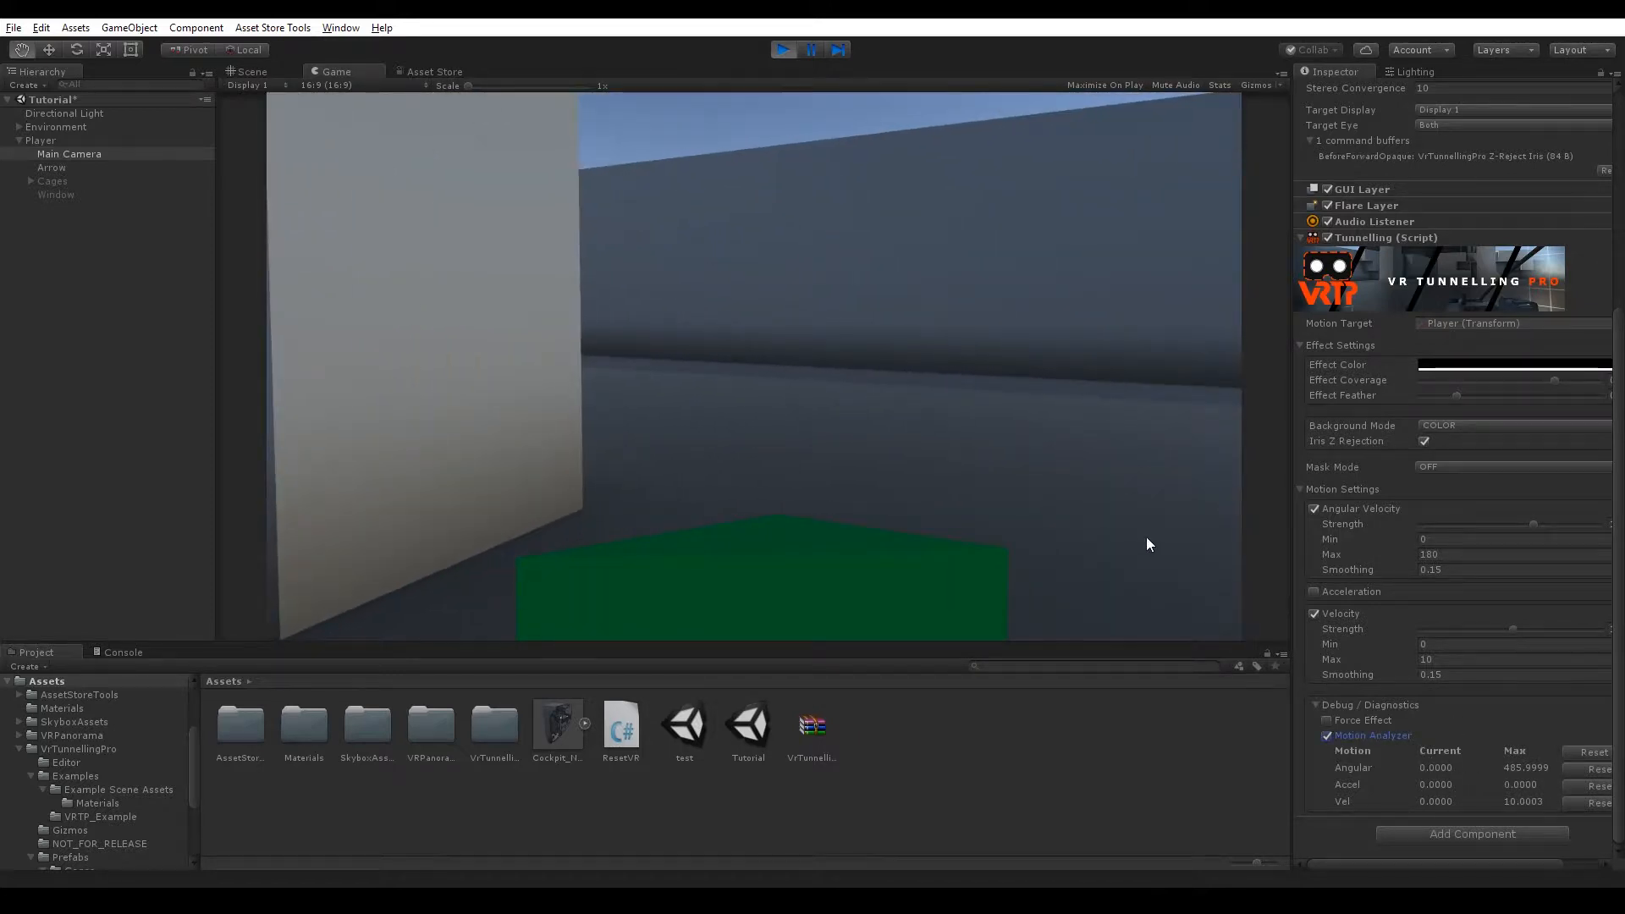
{"action": "left_click", "coordinate": [1594, 753]}
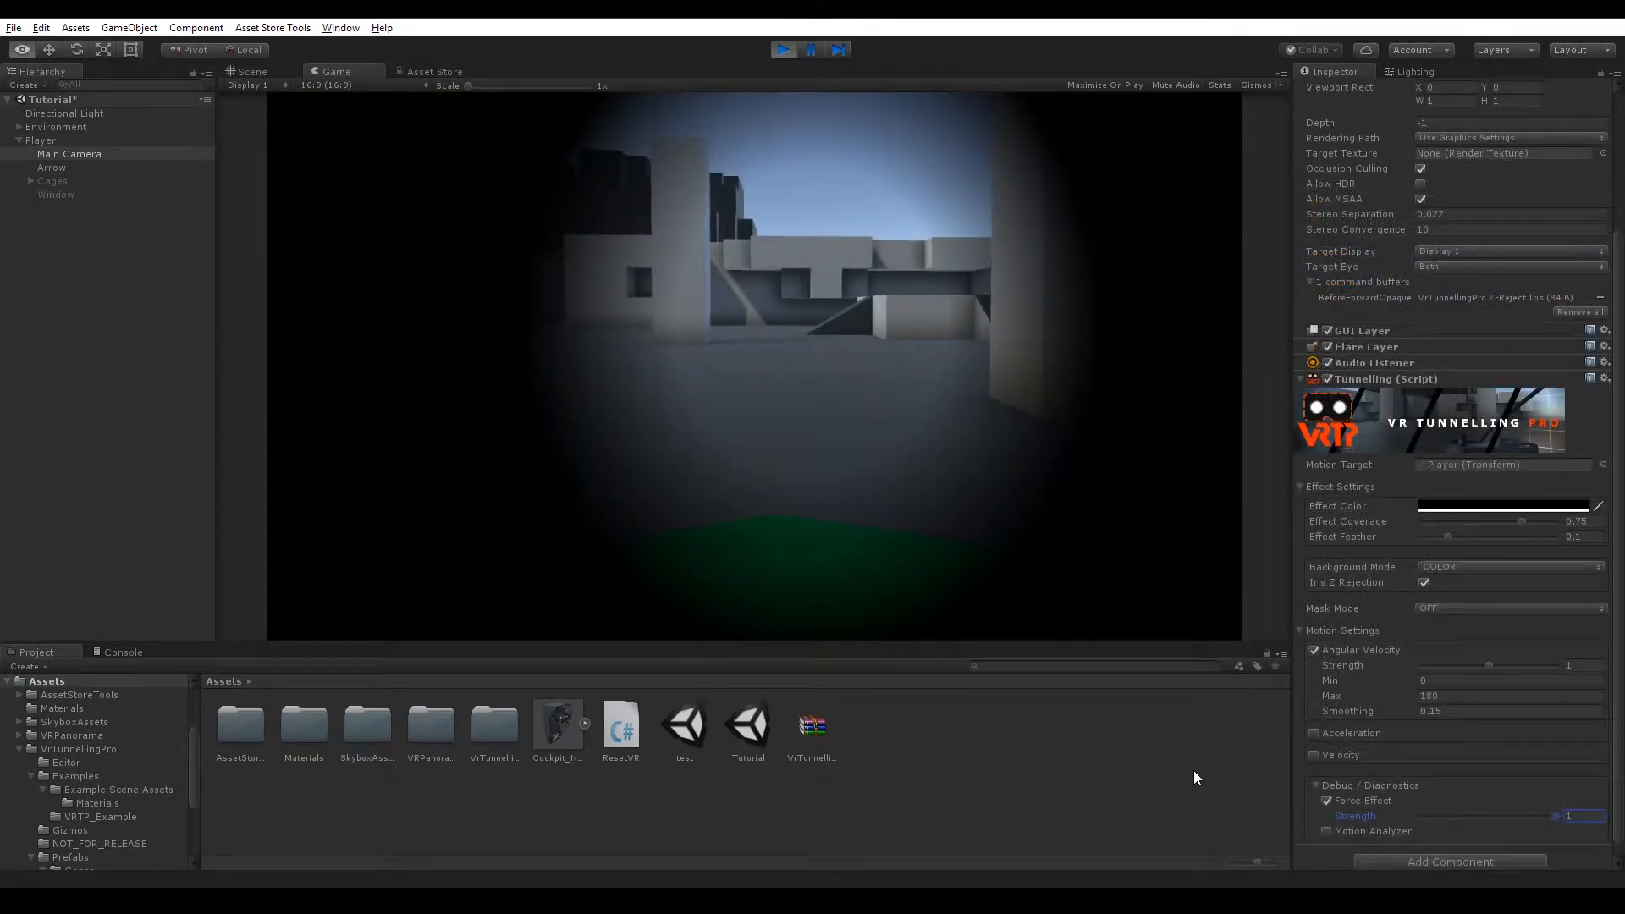
Switch the Background Mode to SKYBOX and assign VRTP_Skybox_CageSmall as the Effect Skybox cubemap.
{"action": "left_click", "coordinate": [1466, 569]}
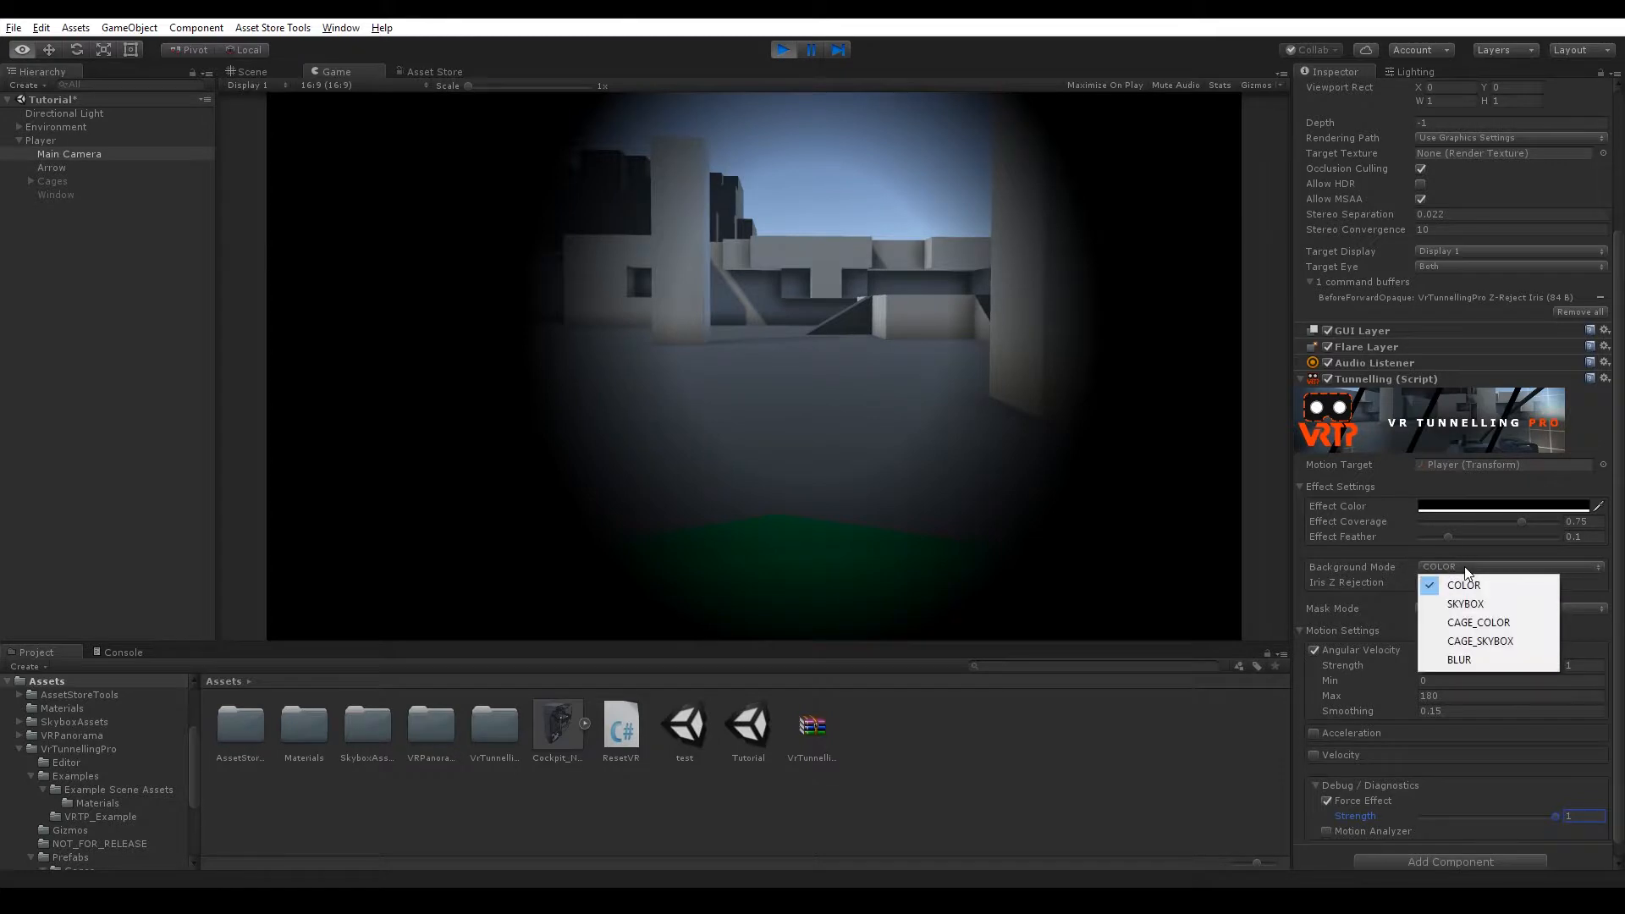
{"action": "left_click", "coordinate": [1478, 563]}
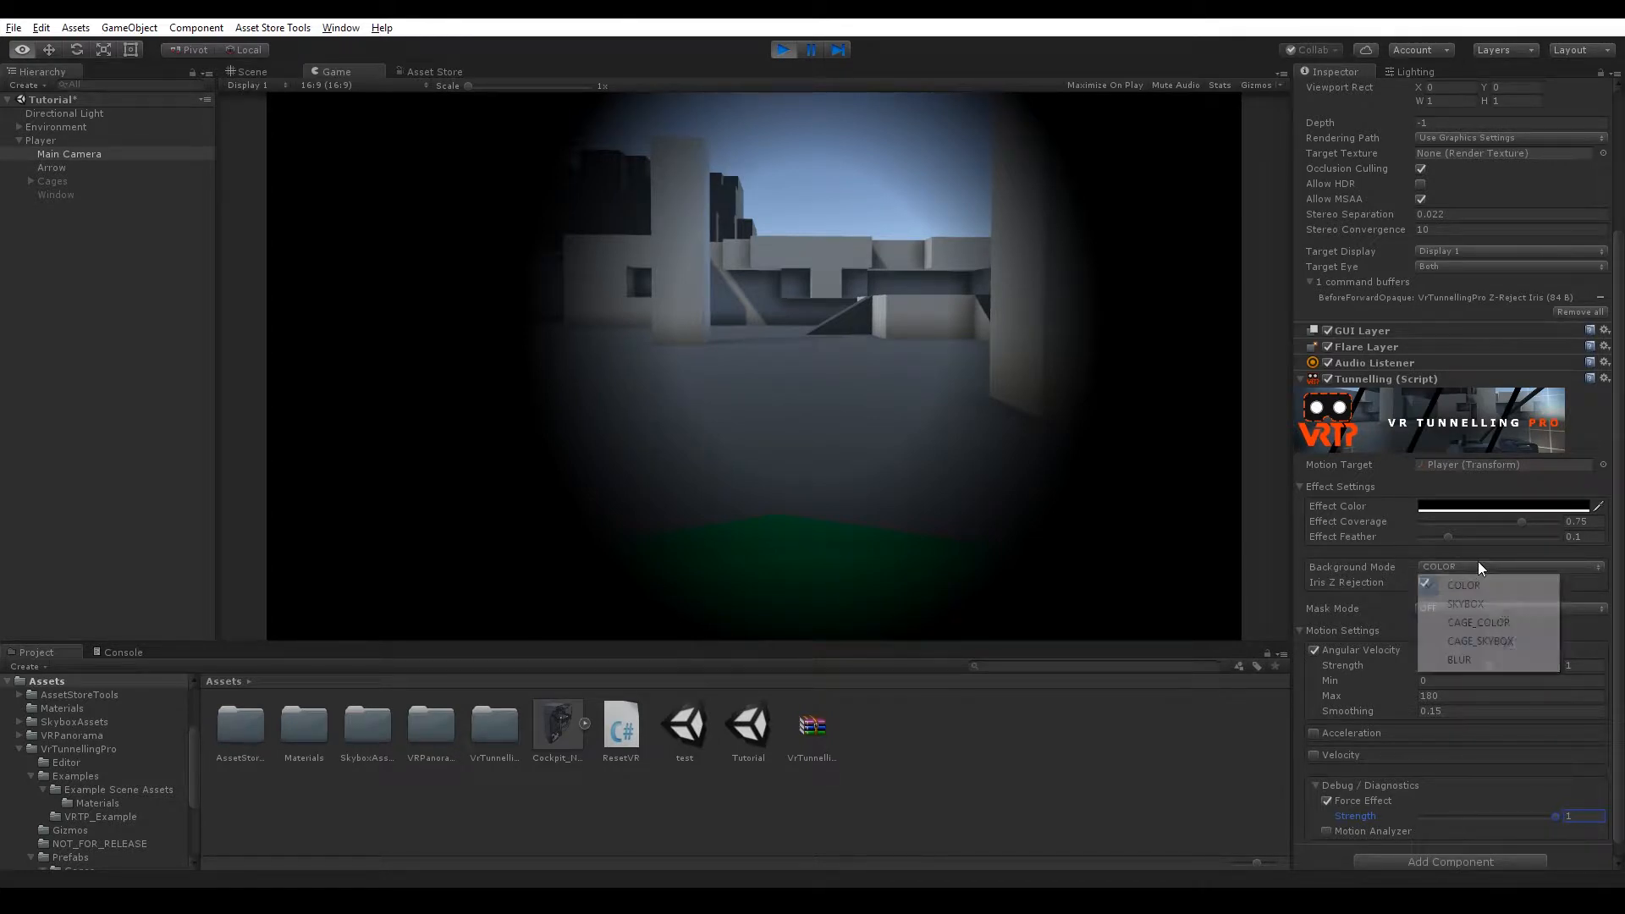
{"action": "left_click", "coordinate": [1492, 508]}
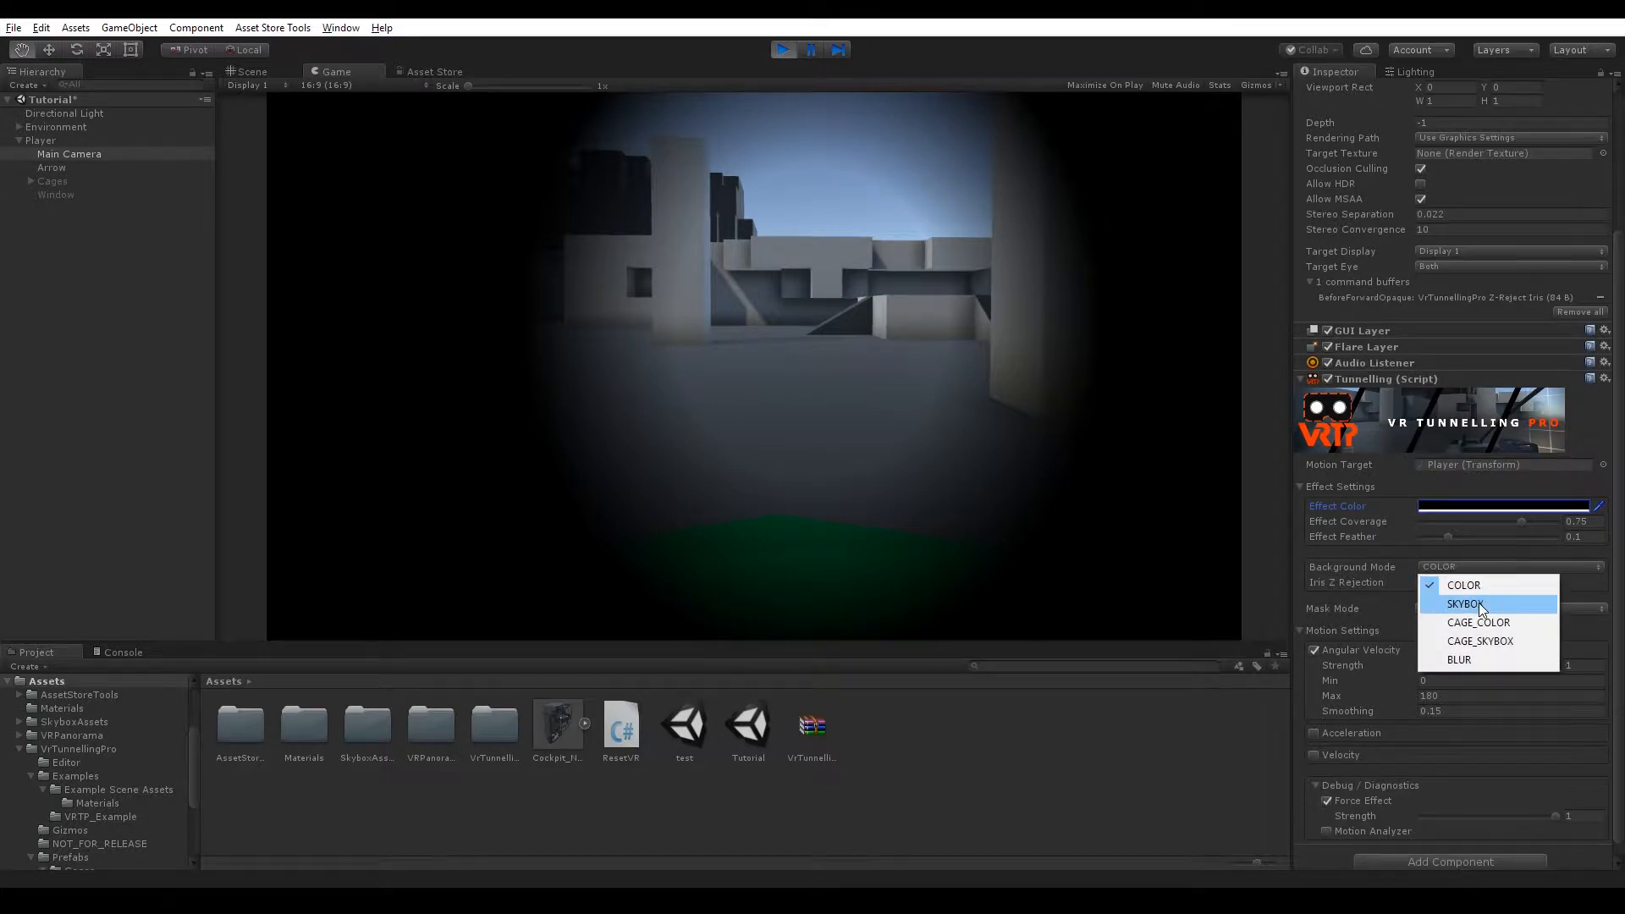
{"action": "left_click", "coordinate": [1479, 602]}
{"action": "left_click", "coordinate": [1598, 613]}
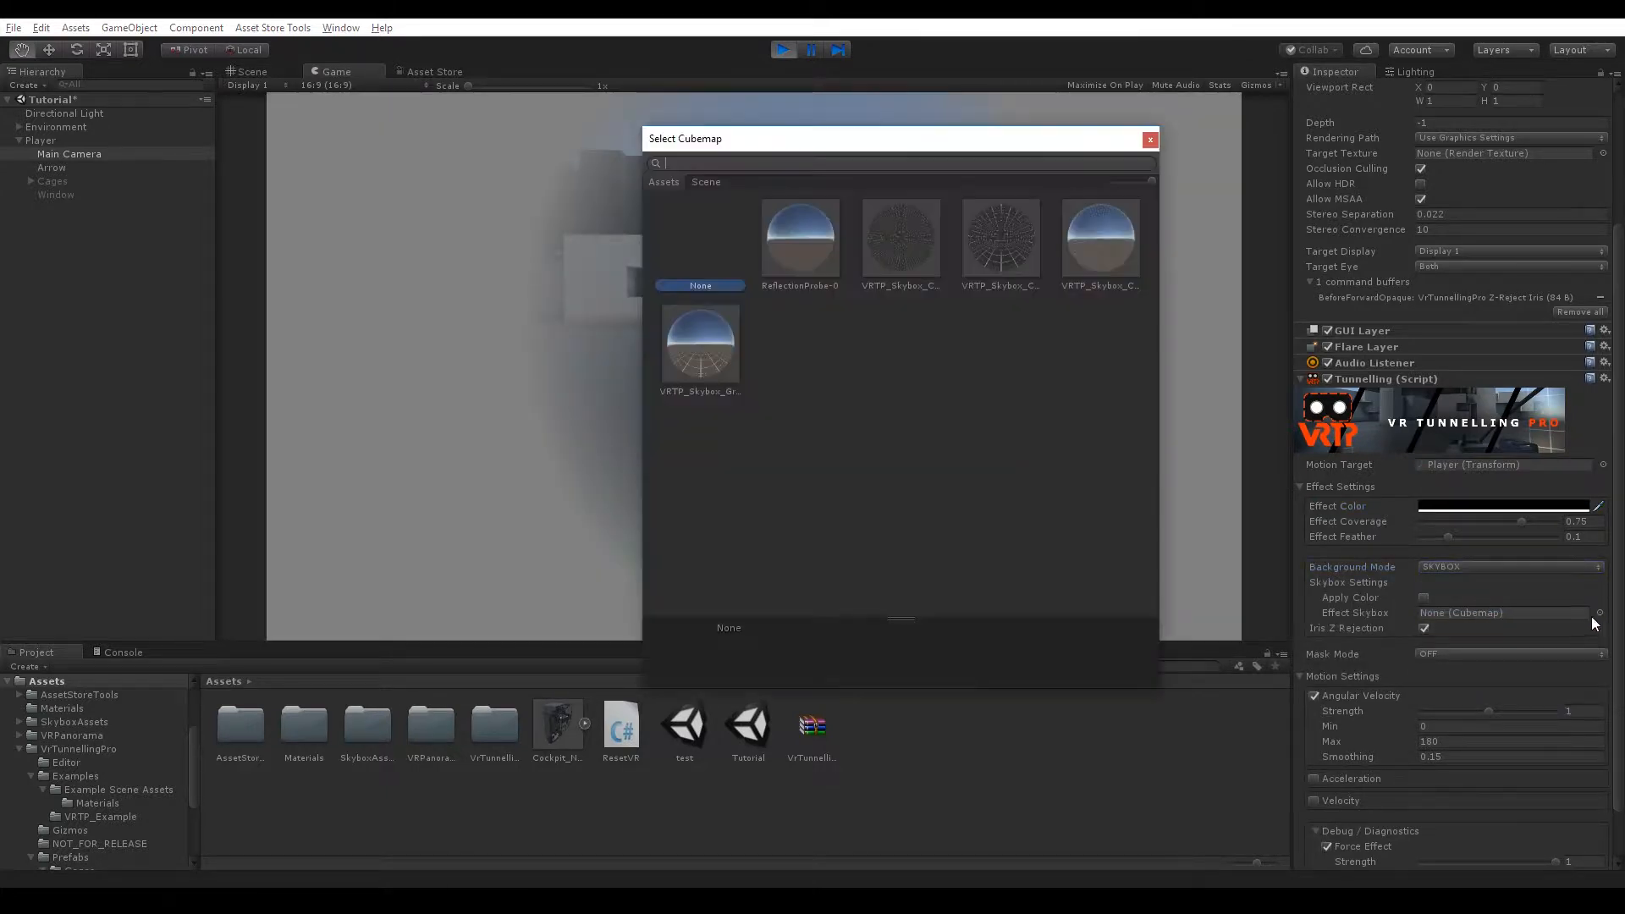
{"action": "double_click", "coordinate": [1003, 252]}
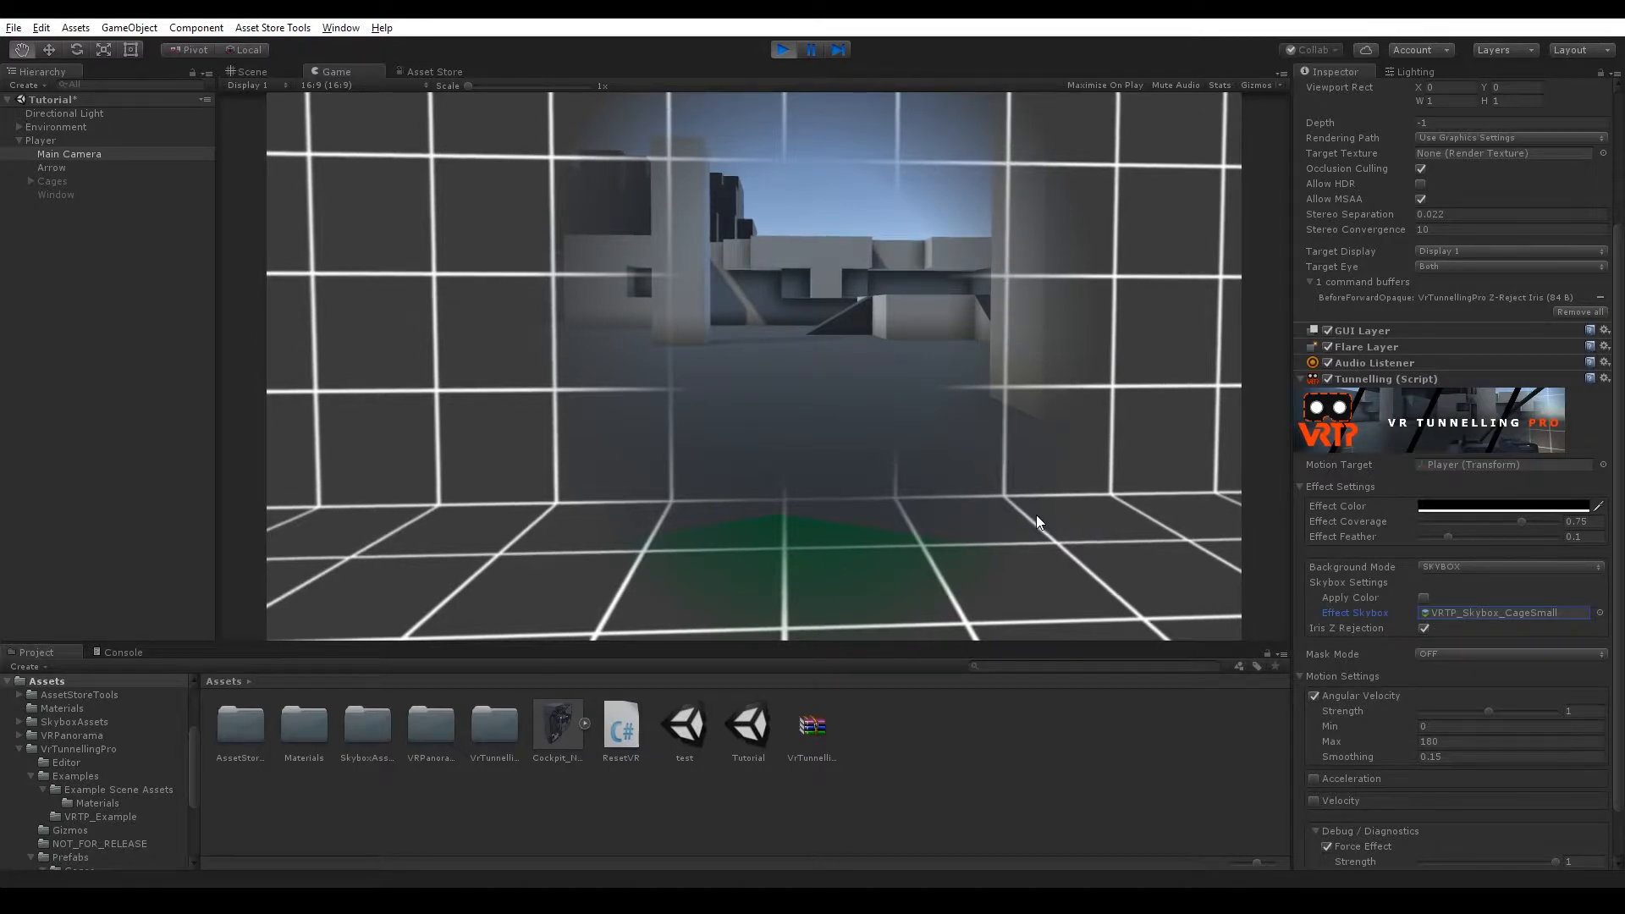
Enable Apply Color, set the Effect Color to pure red, and adjust the Effect Coverage to about 0.74.
{"action": "left_click", "coordinate": [1085, 372]}
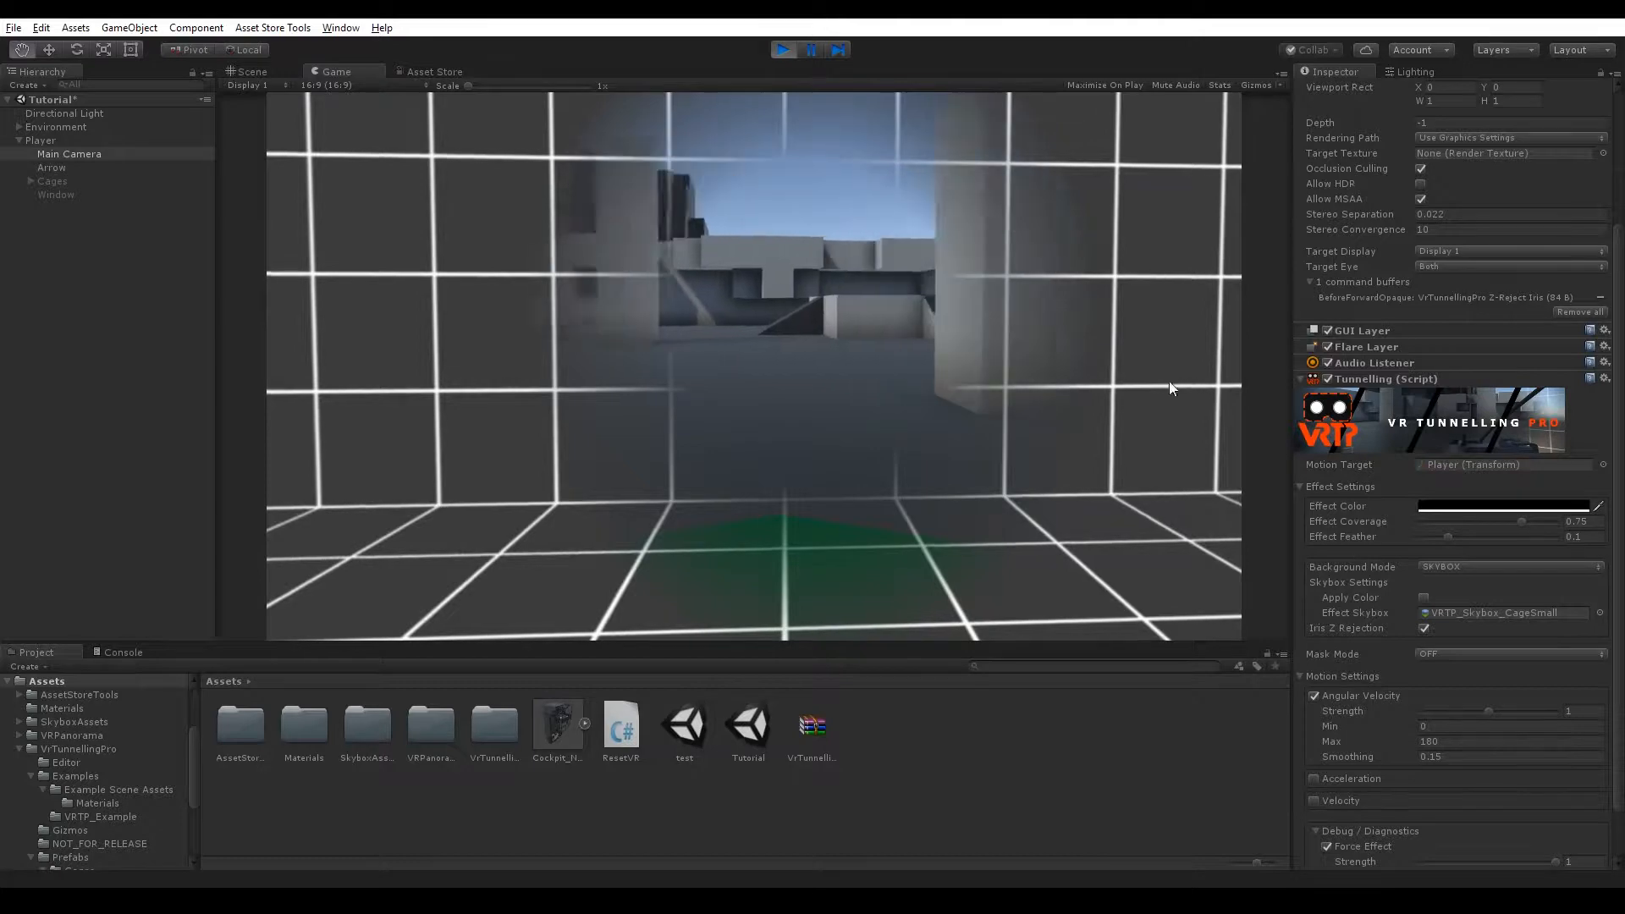
{"action": "left_click", "coordinate": [1424, 597]}
{"action": "left_click", "coordinate": [1502, 505]}
{"action": "mouse_move", "coordinate": [1406, 262]}
{"action": "left_mouse_down"}
{"action": "mouse_move", "coordinate": [1379, 281]}
{"action": "mouse_move", "coordinate": [1425, 244]}
{"action": "mouse_move", "coordinate": [1434, 267]}
{"action": "mouse_move", "coordinate": [1458, 221]}
{"action": "mouse_move", "coordinate": [1457, 269]}
{"action": "mouse_move", "coordinate": [1479, 193]}
{"action": "left_mouse_up"}
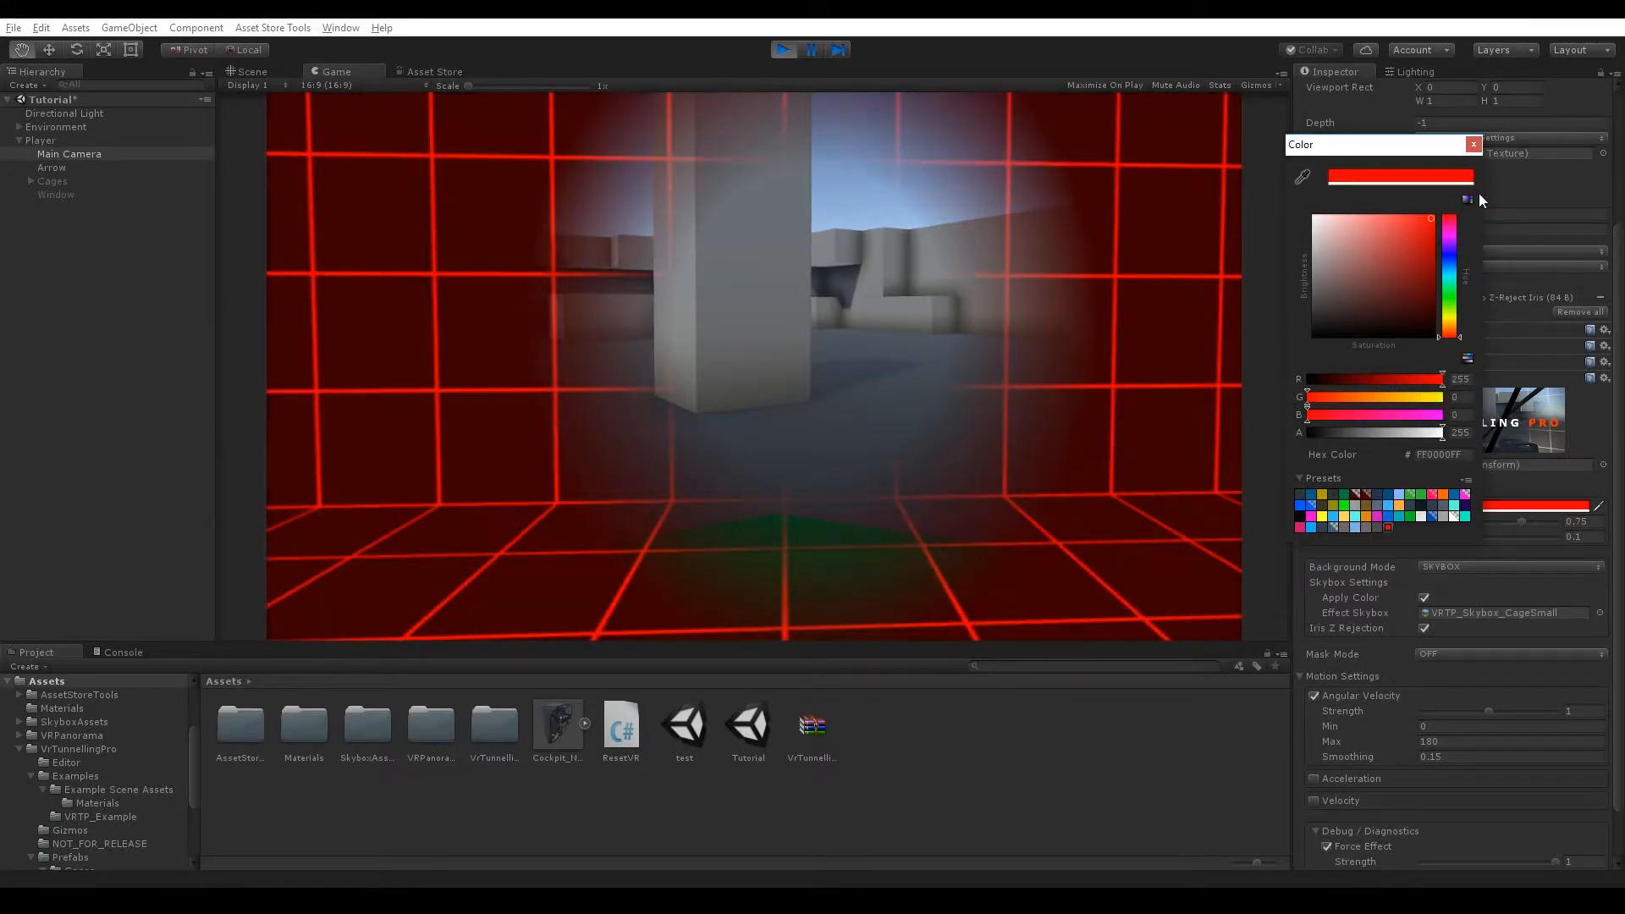
{"action": "left_click", "coordinate": [1473, 145]}
{"action": "left_click_drag", "start_coordinate": [1520, 521], "coordinate": [1478, 535]}
Lower the Effect Color's alpha to 69 and close the color picker.
{"action": "left_click", "coordinate": [1479, 506]}
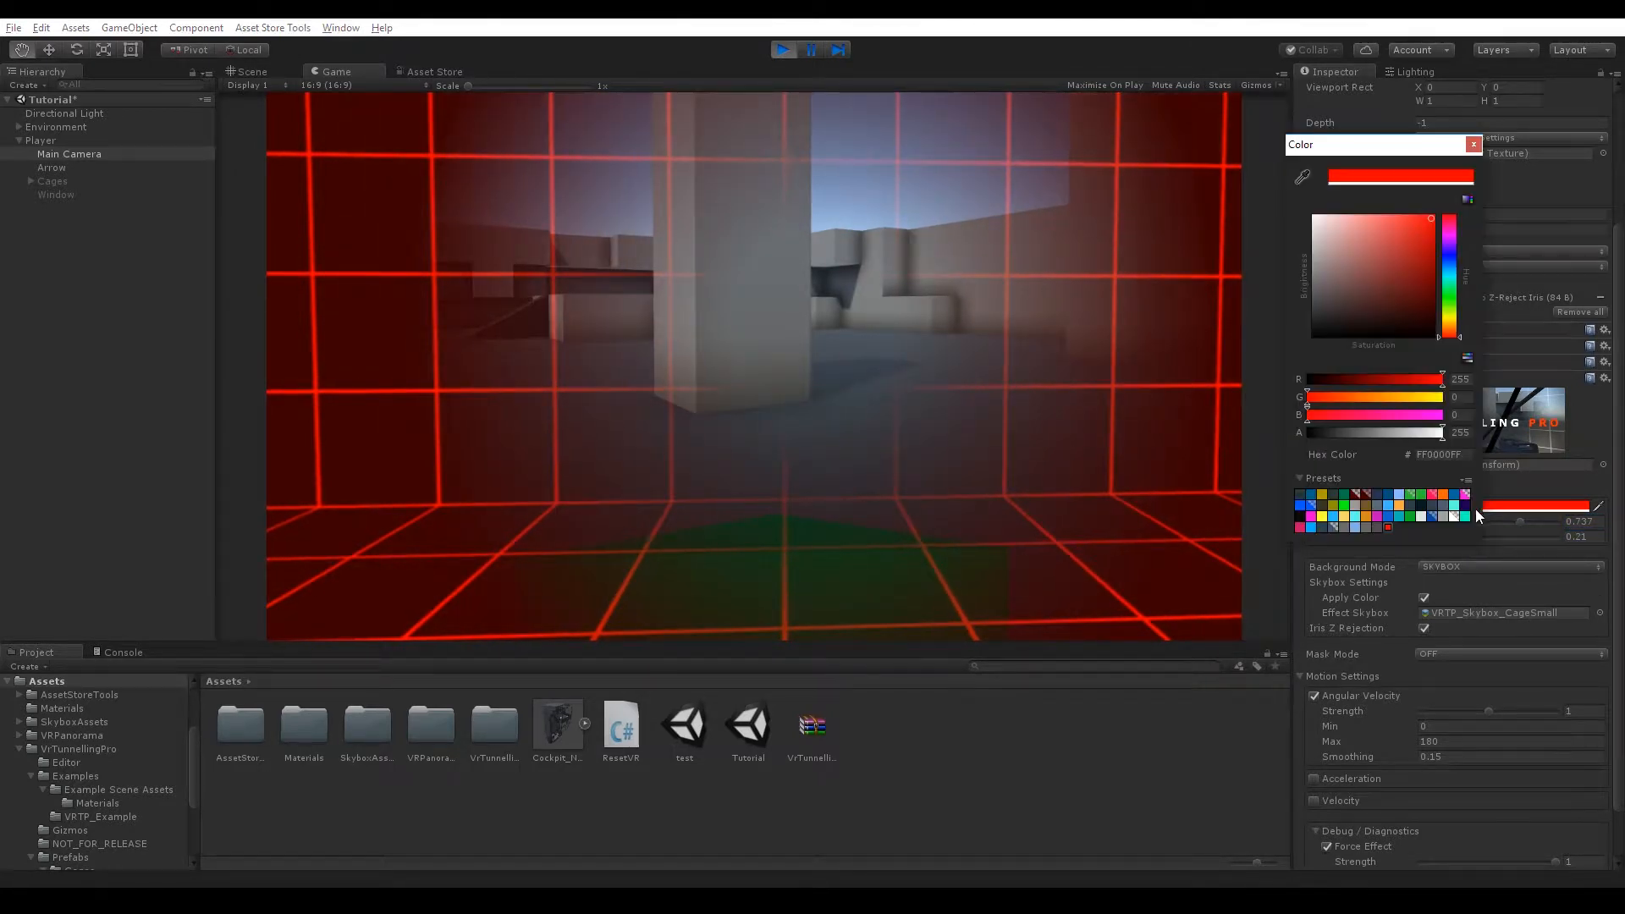
{"action": "left_click", "coordinate": [1344, 433]}
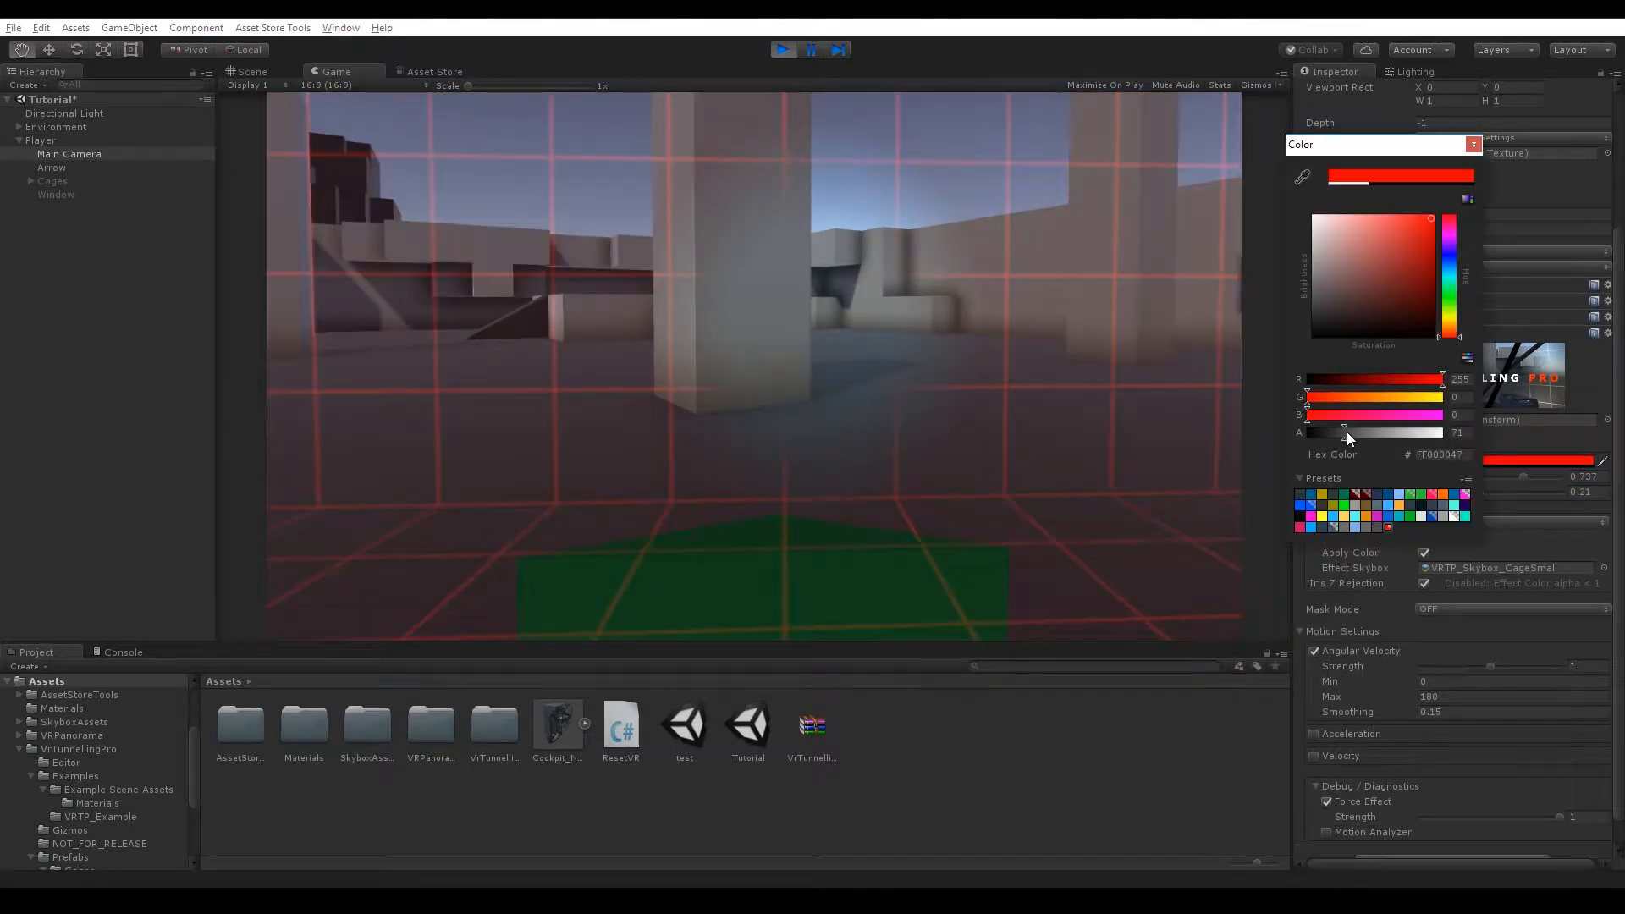
{"action": "left_click", "coordinate": [1473, 146]}
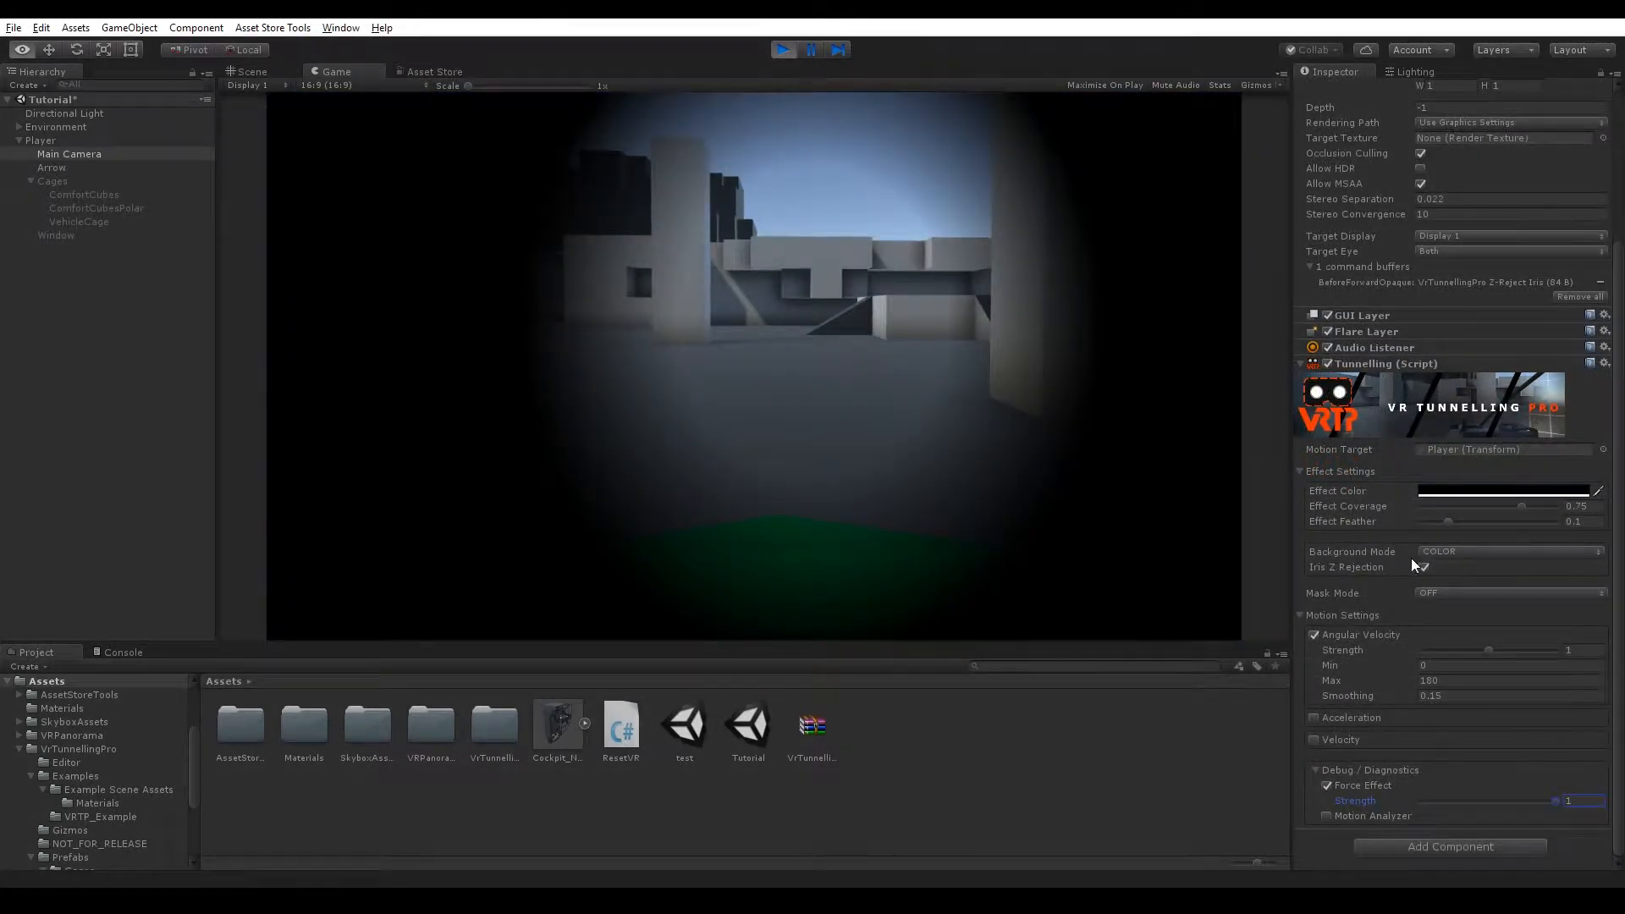
Switch the Background Mode to CAGE_COLOR and lower the fog Density to 0.001.
{"action": "left_click", "coordinate": [1449, 552]}
{"action": "left_click", "coordinate": [1468, 610]}
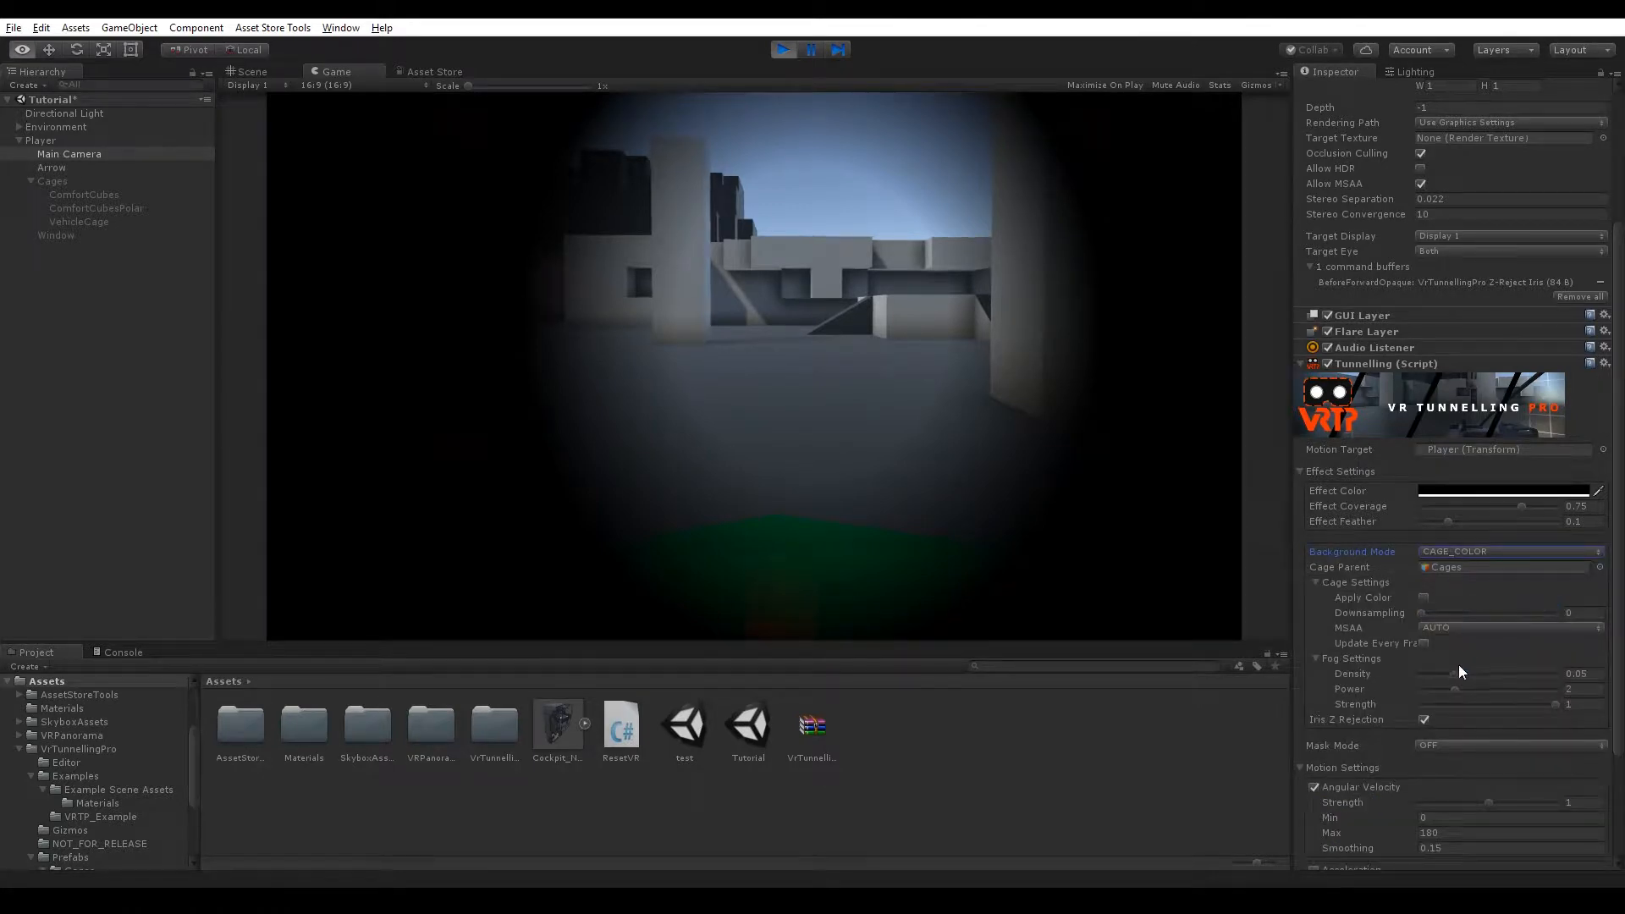
{"action": "left_click_drag", "start_coordinate": [1454, 673], "coordinate": [1391, 682]}
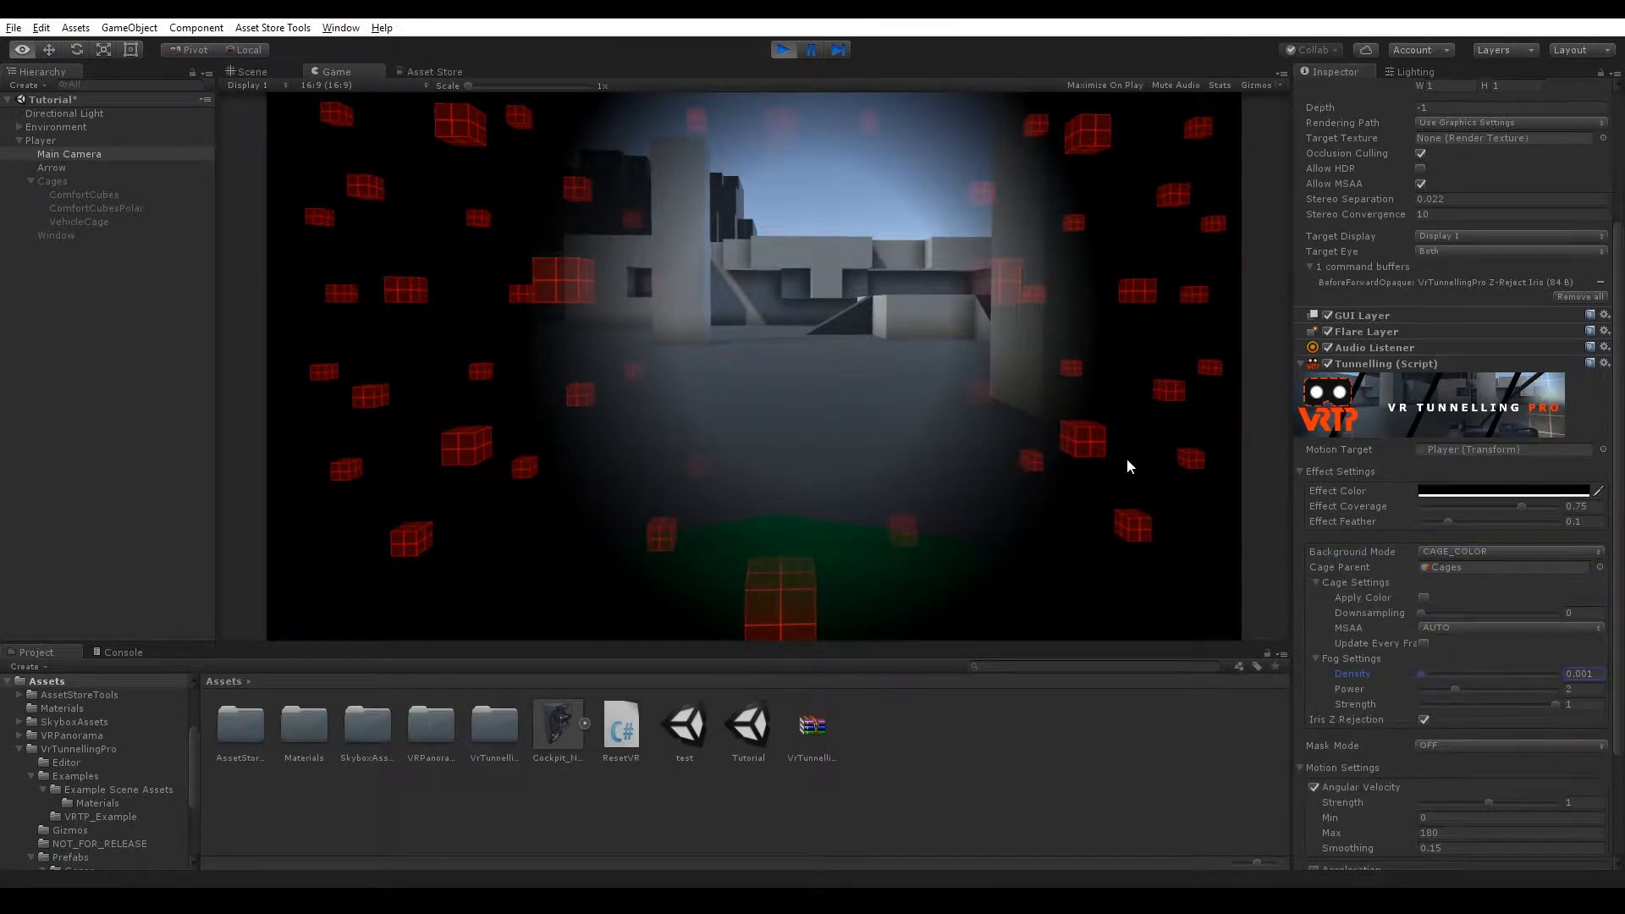
Switch the Background Mode to CAGE_SKYBOX and assign VRTP_Skybox_GridWithSky as the Effect Skybox.
{"action": "left_click", "coordinate": [1477, 552]}
{"action": "left_click", "coordinate": [1486, 627]}
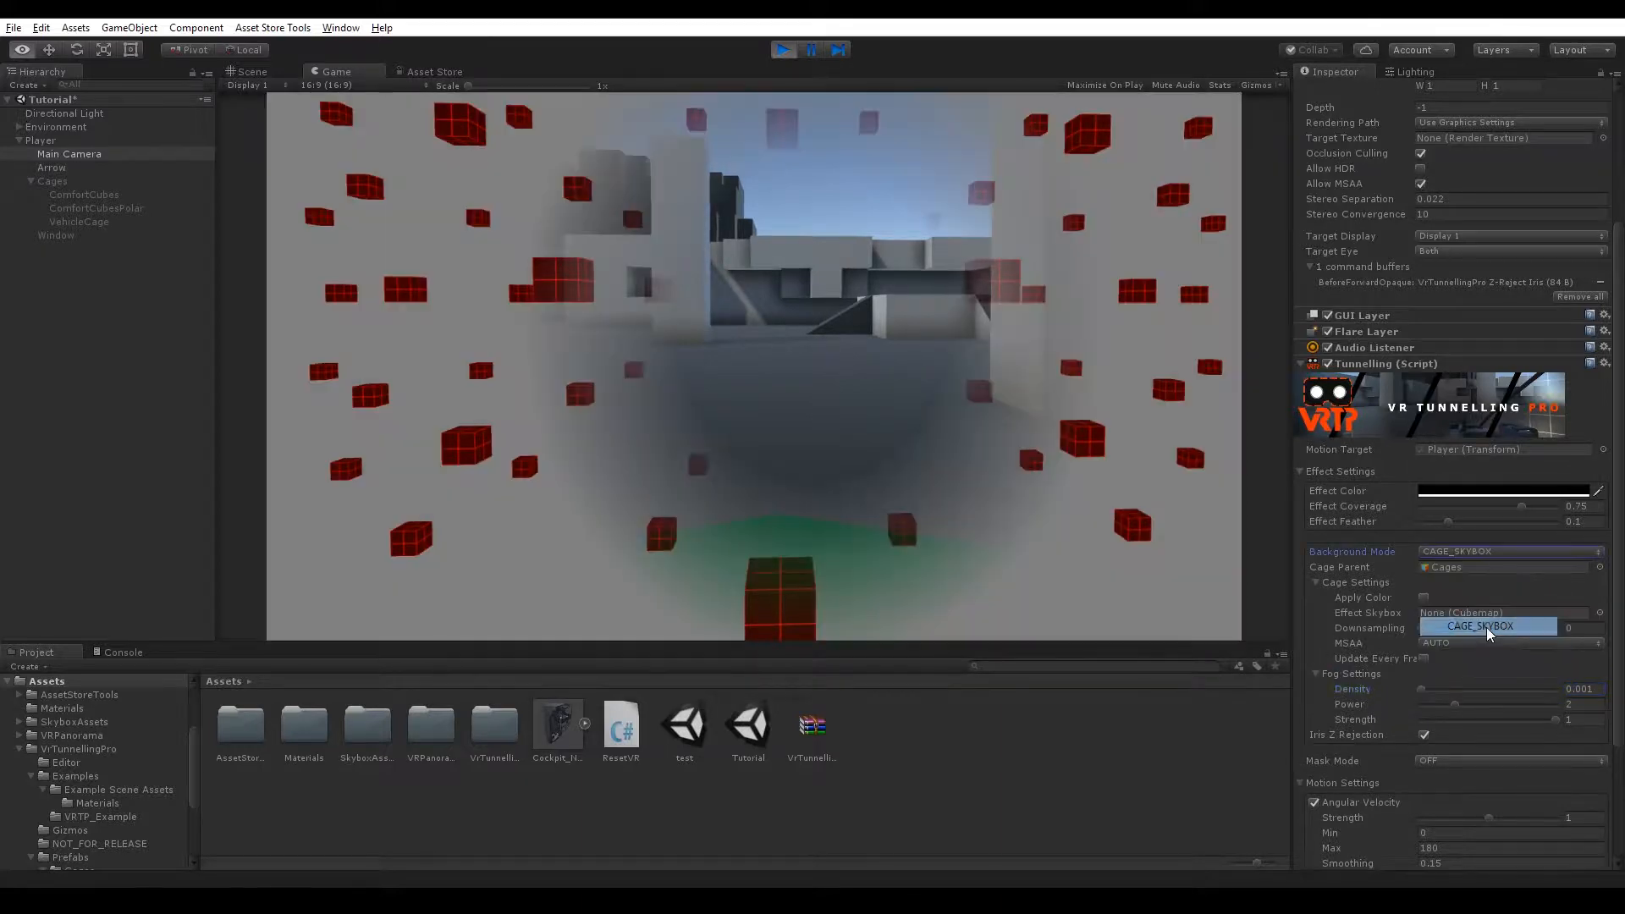
{"action": "left_click", "coordinate": [1599, 613]}
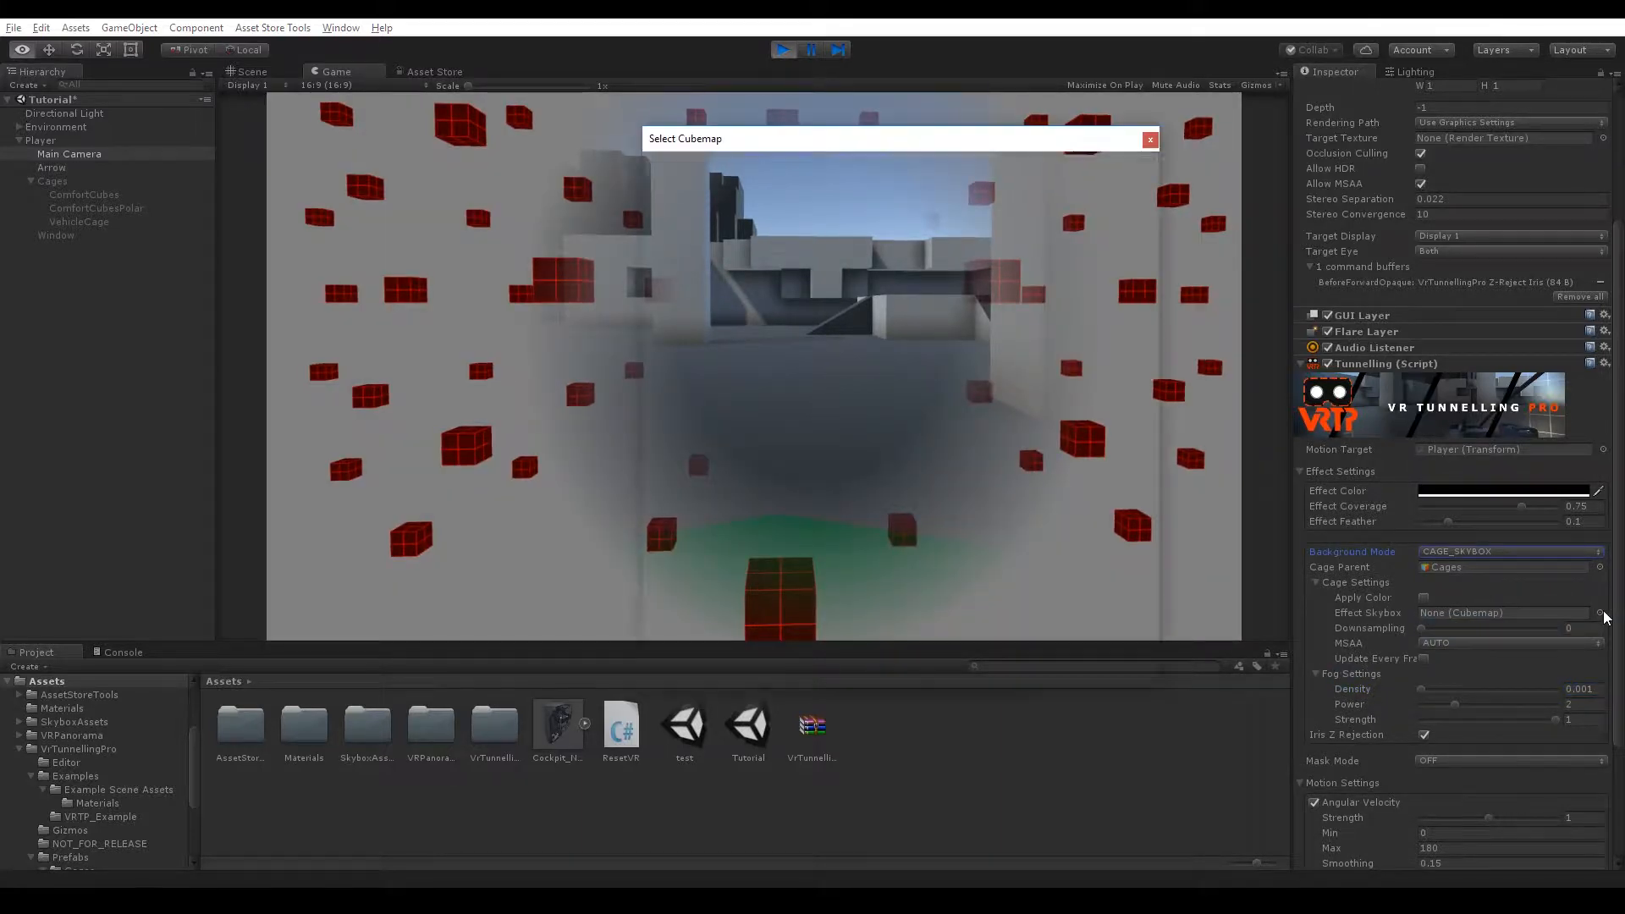
{"action": "double_click", "coordinate": [721, 350]}
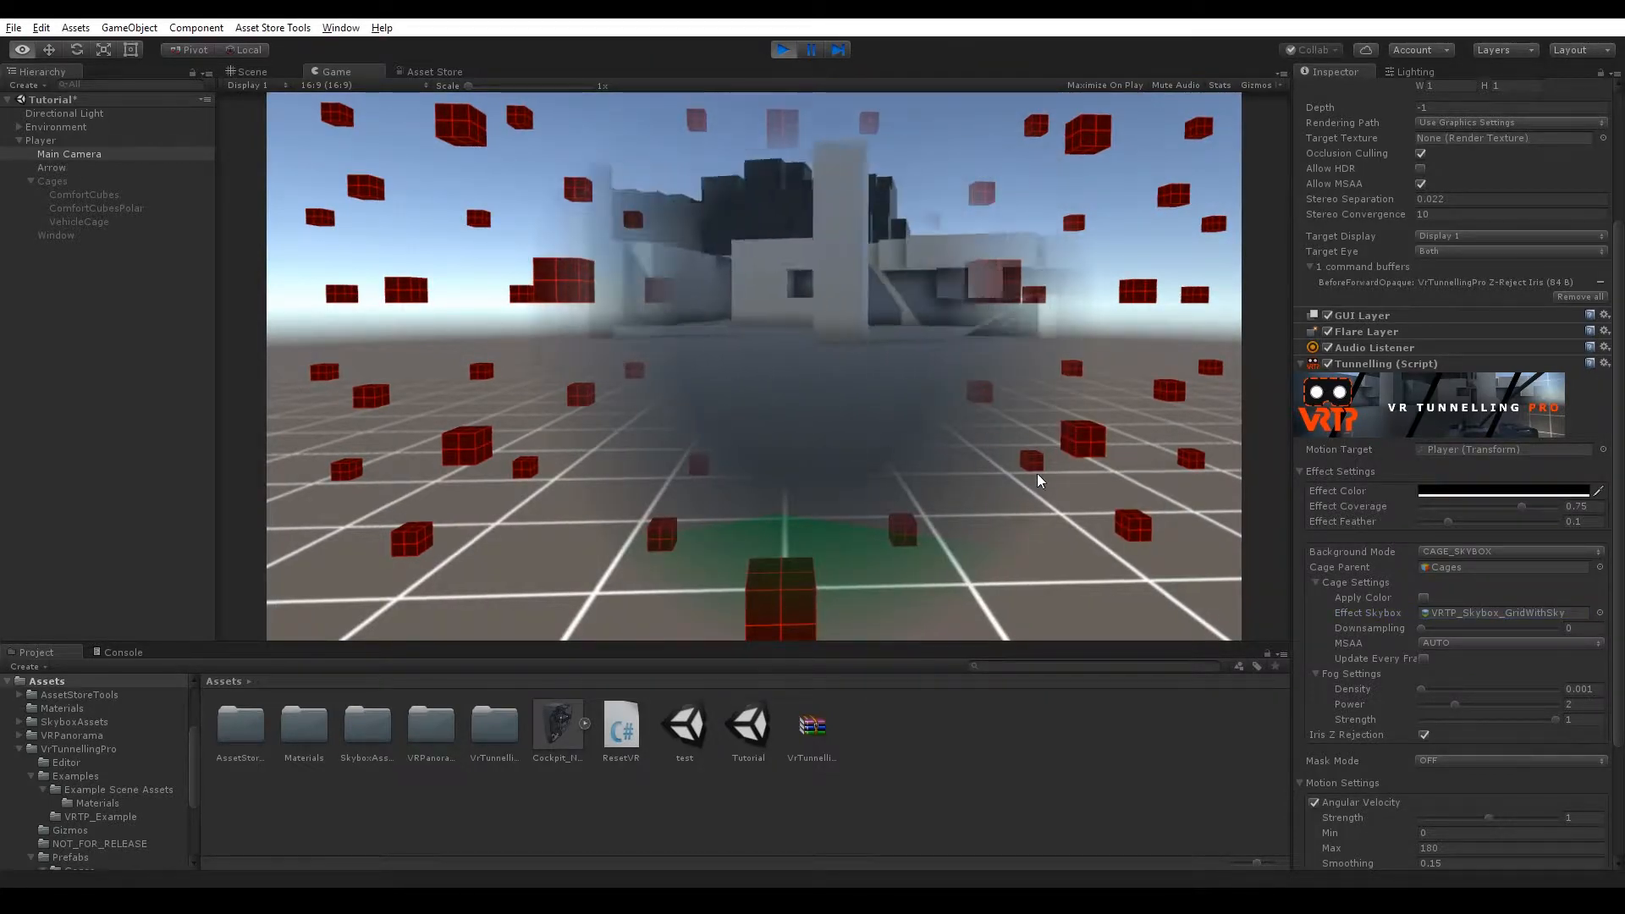
Examine the Cage Parent object Cages, its ComfortCubes child and the Motion Target Player in the hierarchy.
{"action": "left_click", "coordinate": [1489, 576]}
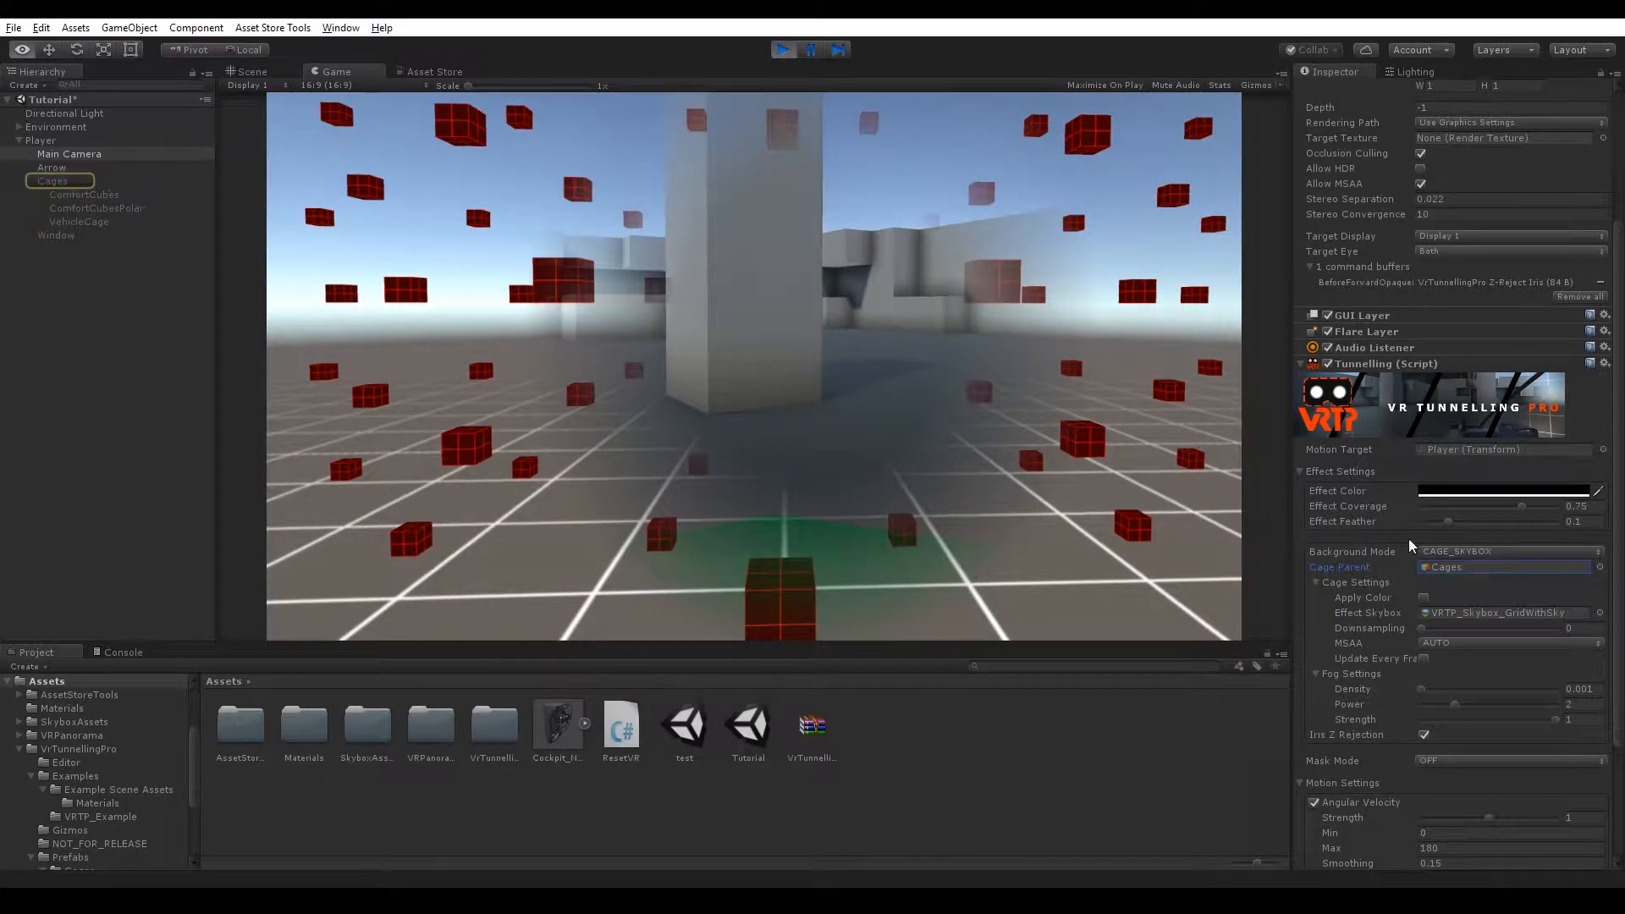
{"action": "left_click", "coordinate": [59, 181]}
{"action": "left_click", "coordinate": [79, 196]}
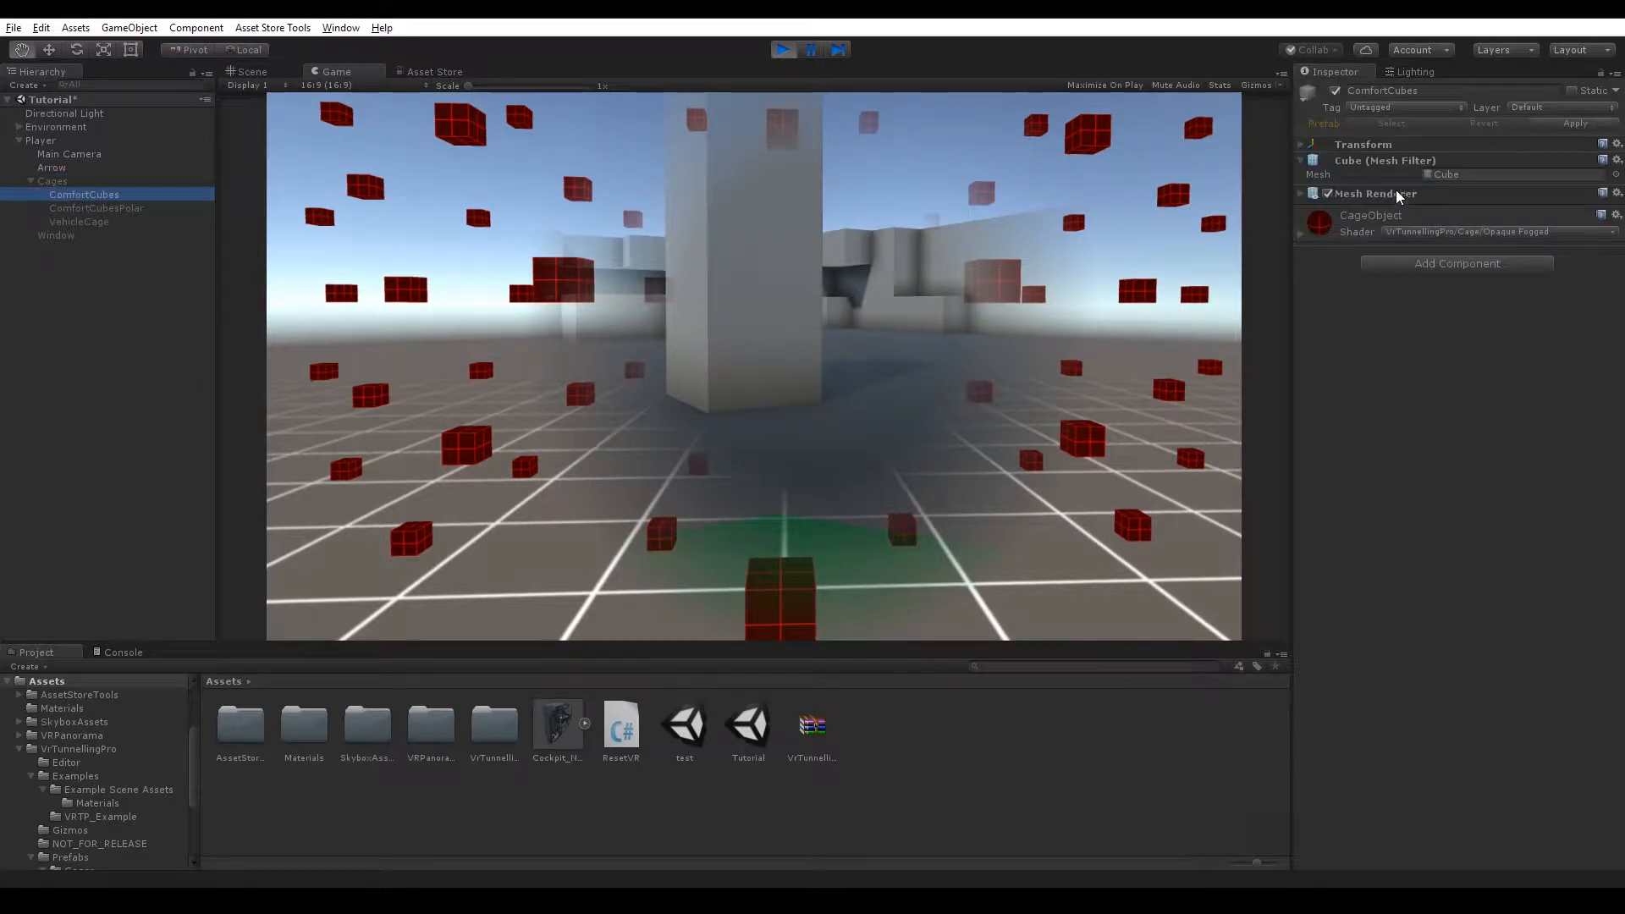
{"action": "left_click", "coordinate": [1300, 193]}
{"action": "left_click", "coordinate": [1301, 194]}
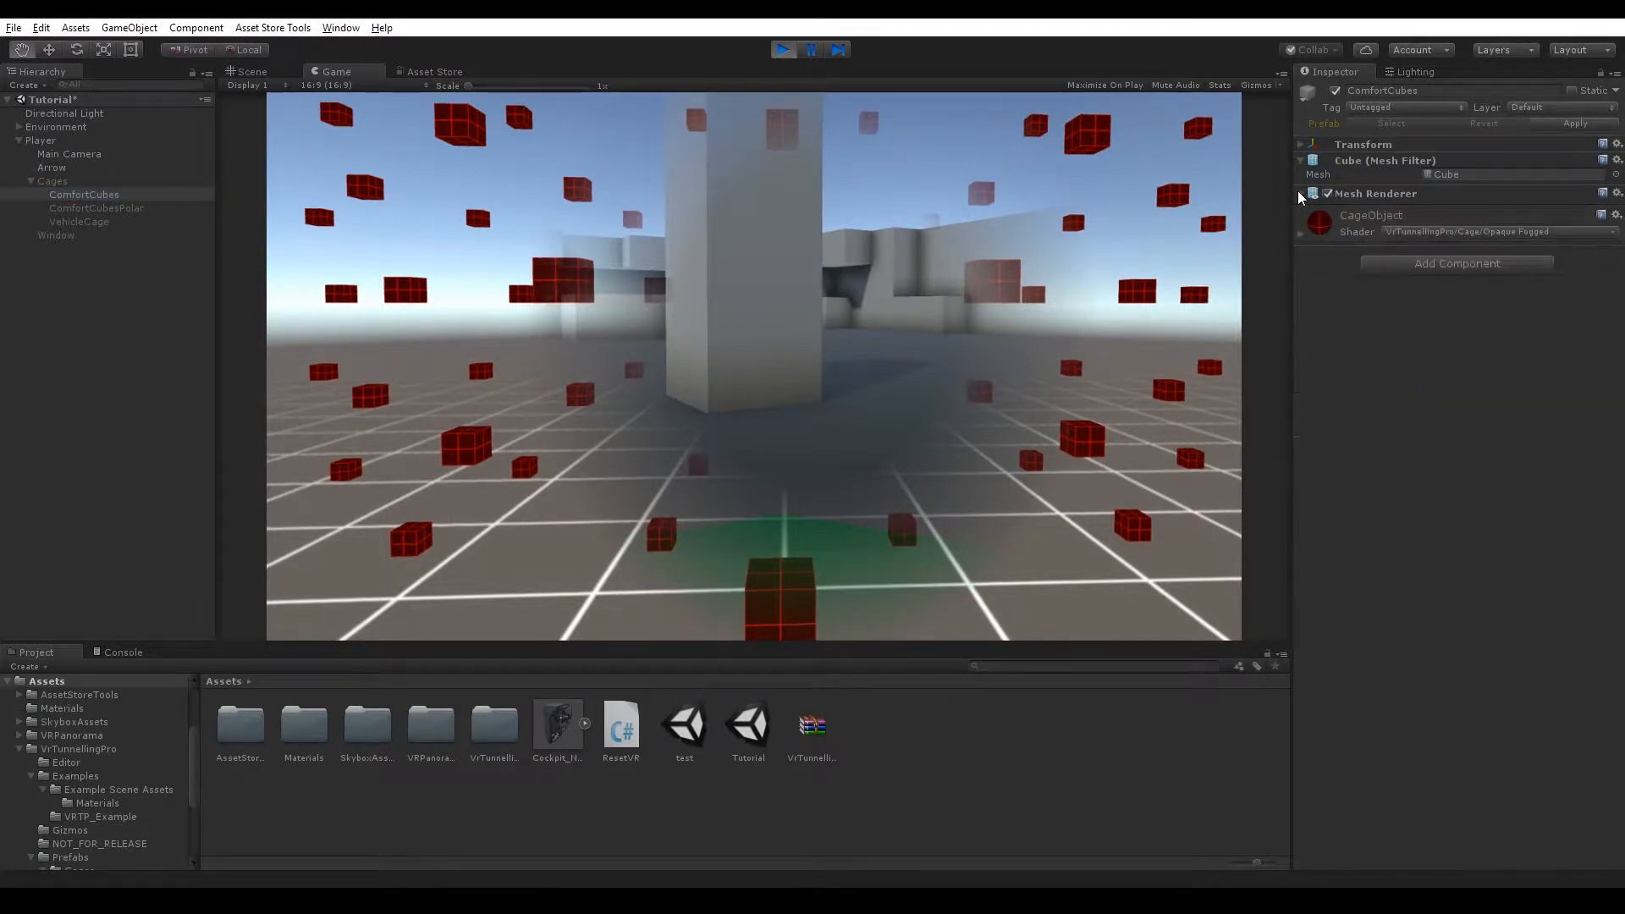
{"action": "left_click", "coordinate": [71, 181]}
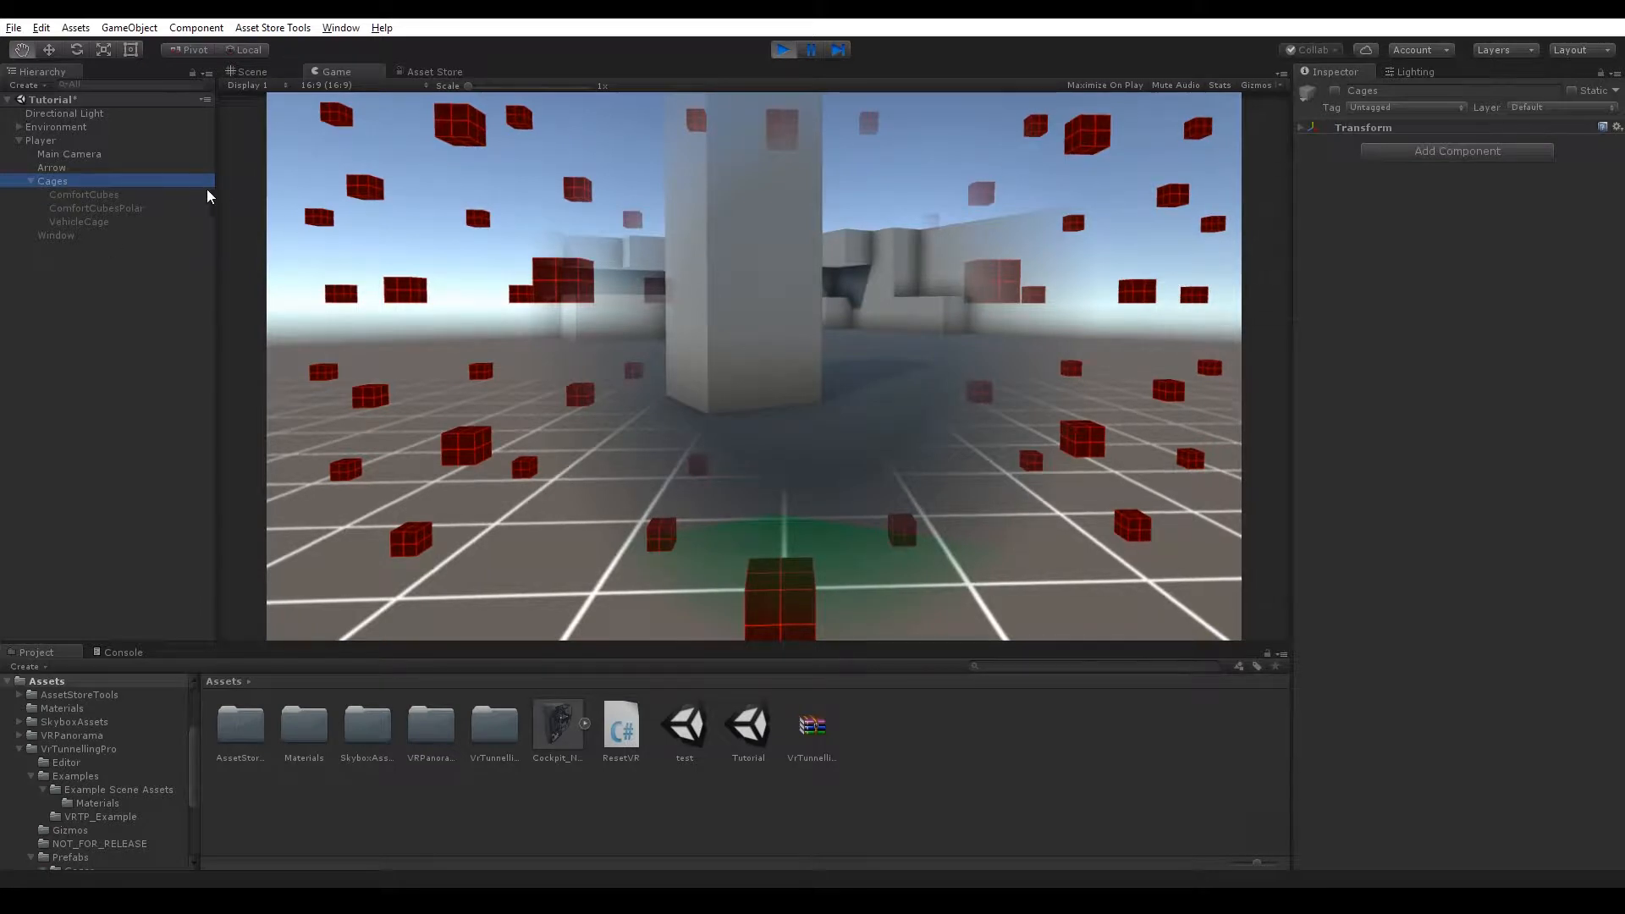
{"action": "left_click", "coordinate": [71, 154]}
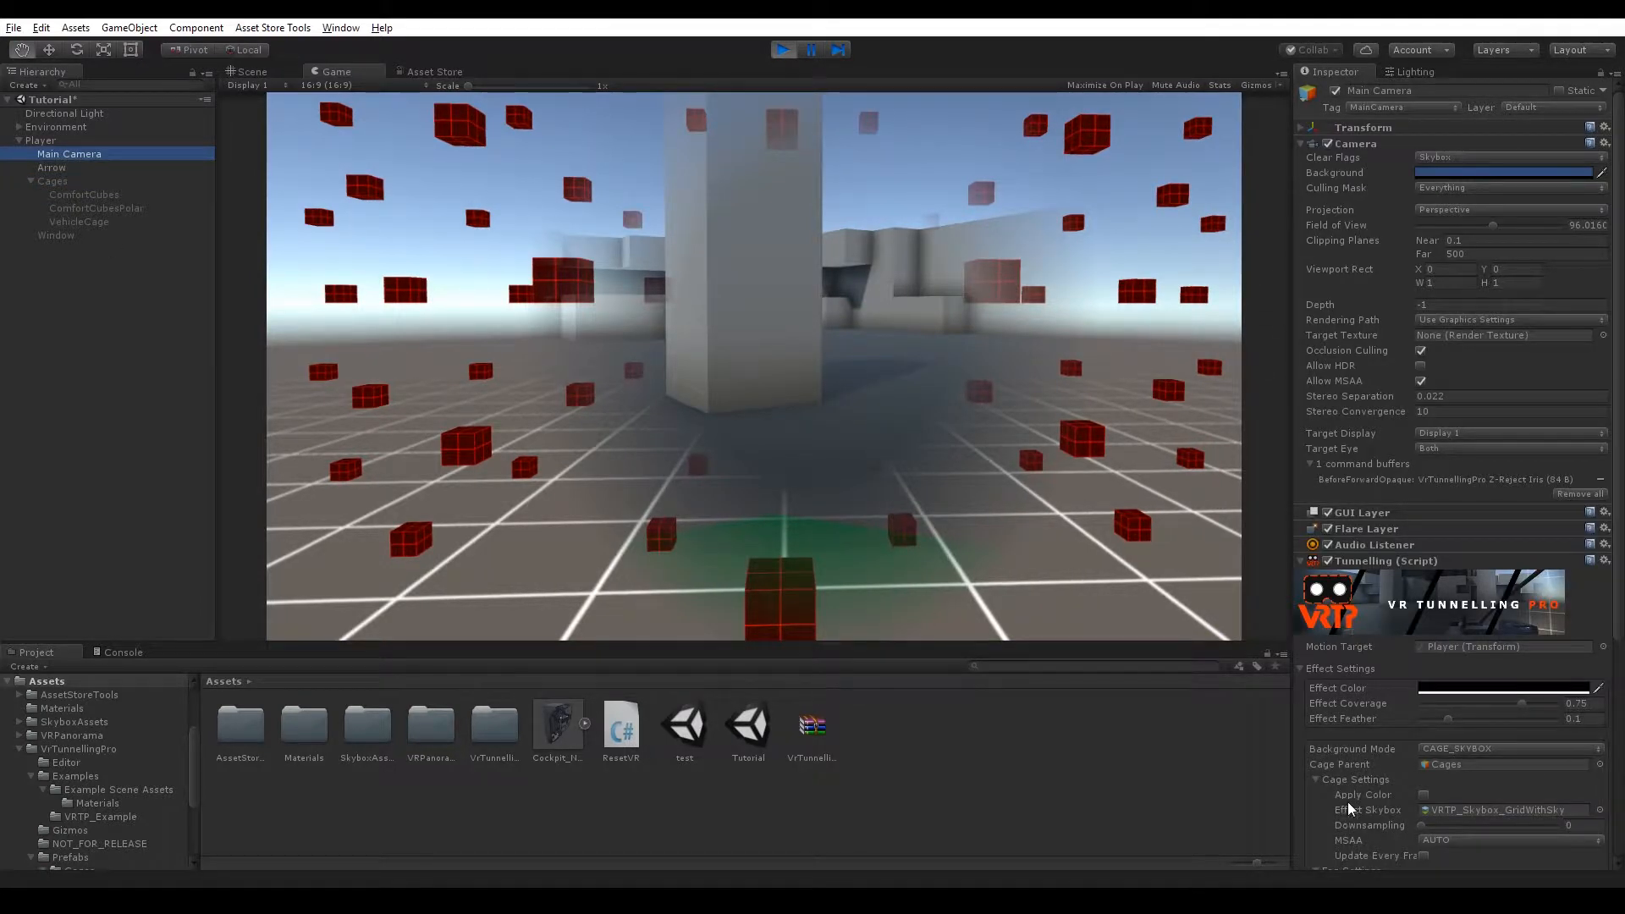
{"action": "scroll", "coordinate": [1350, 808], "scroll_direction": "down", "scroll_amount": 6}
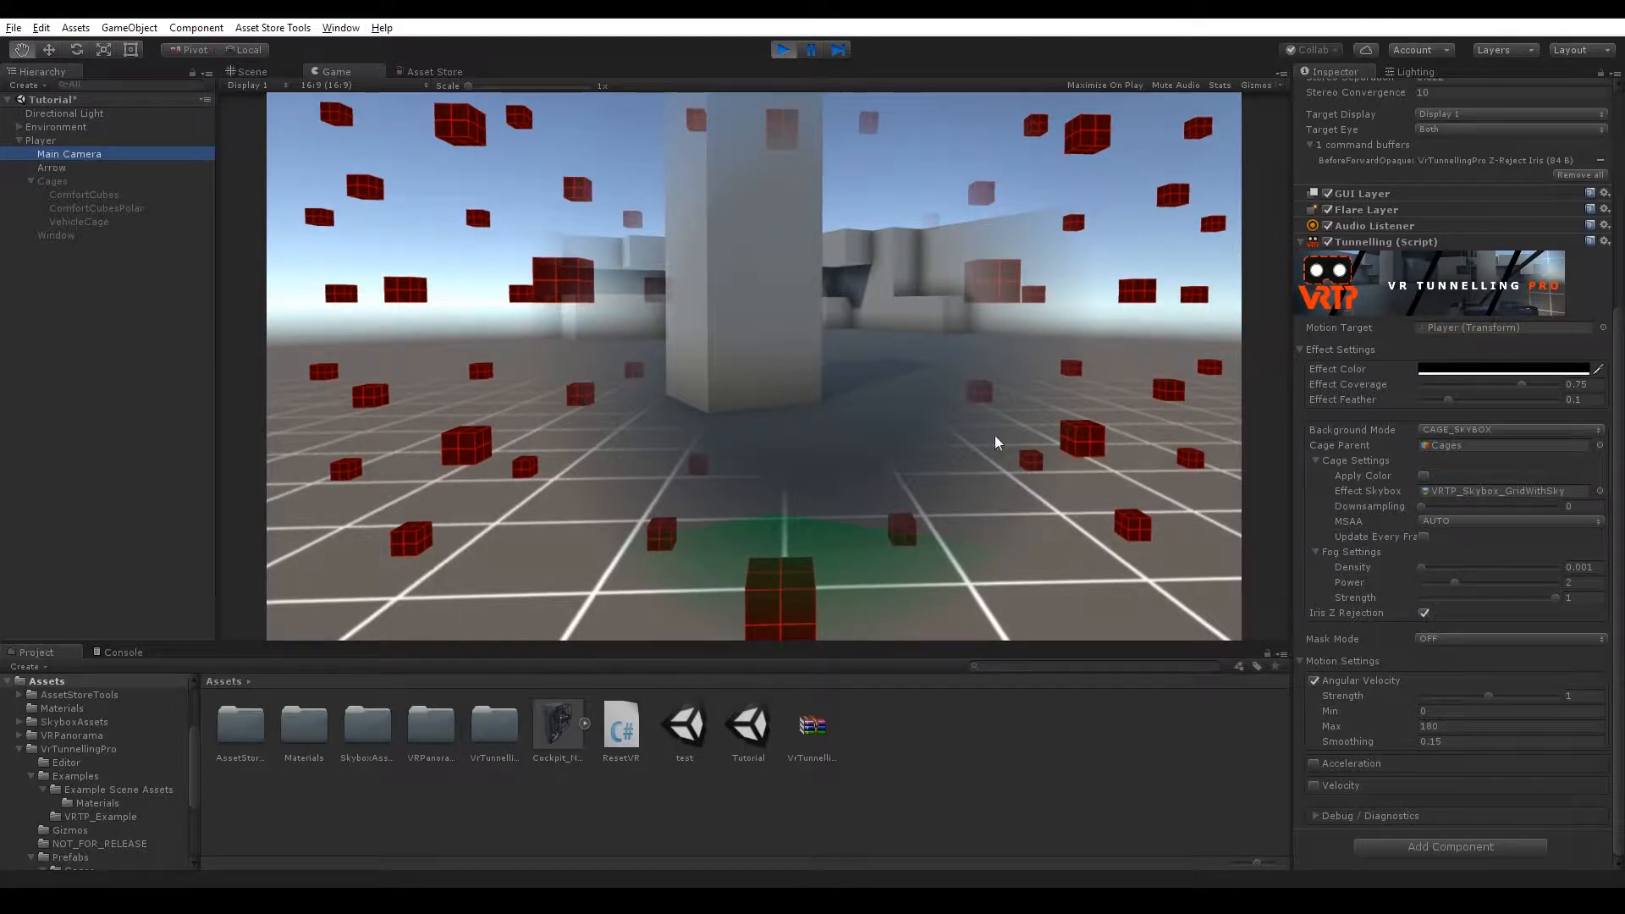
{"action": "left_click", "coordinate": [53, 181]}
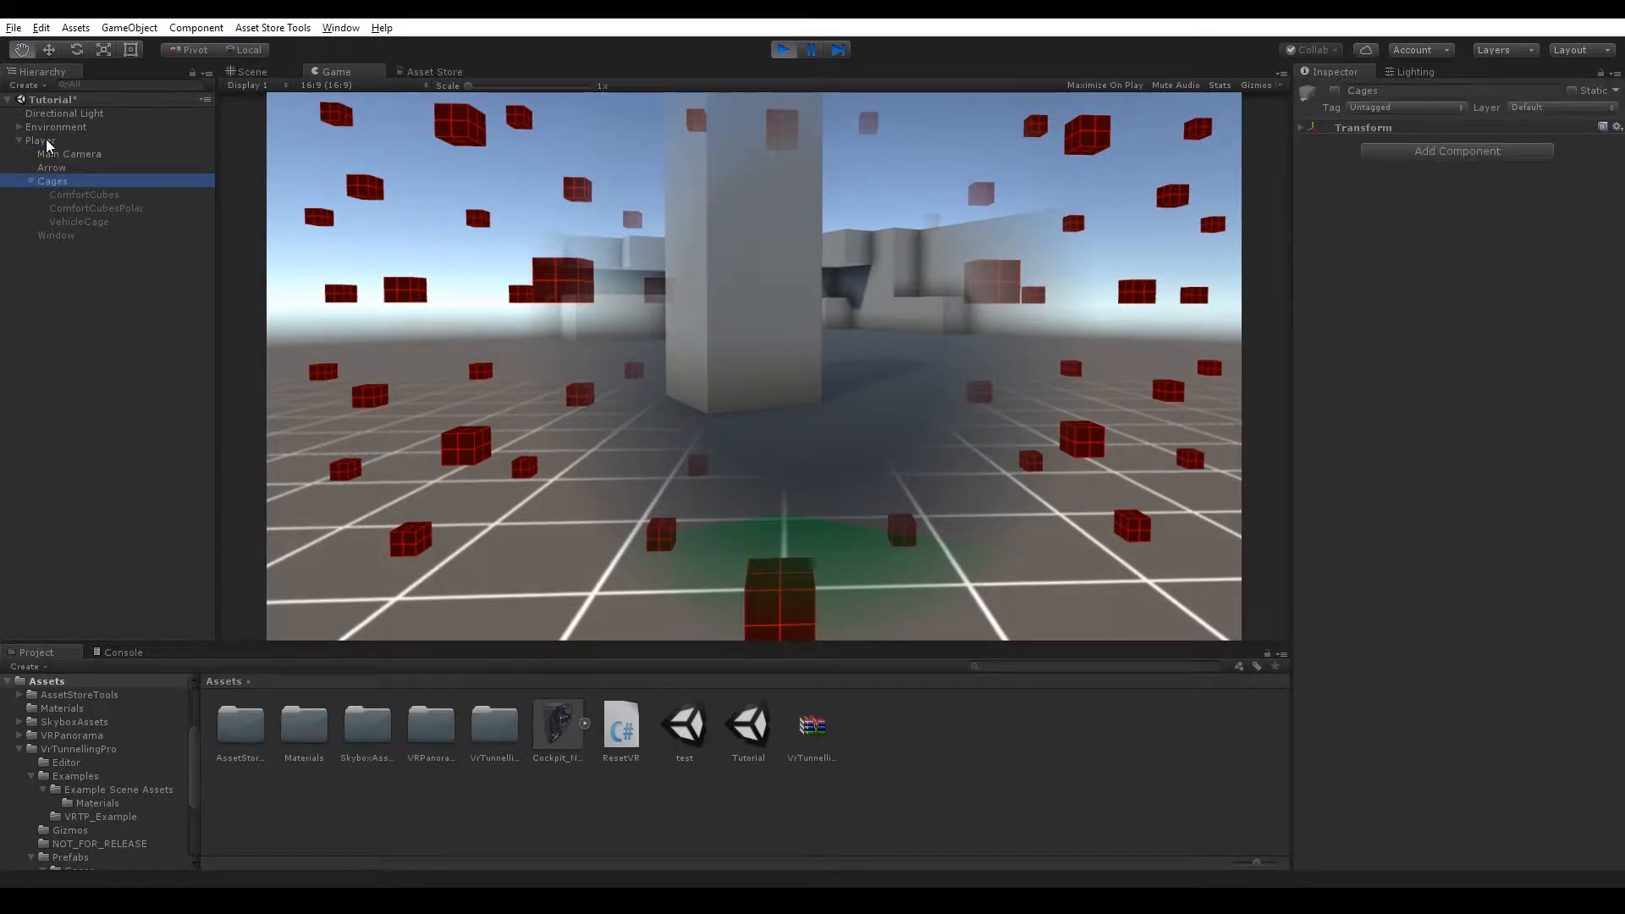
{"action": "left_click", "coordinate": [52, 153]}
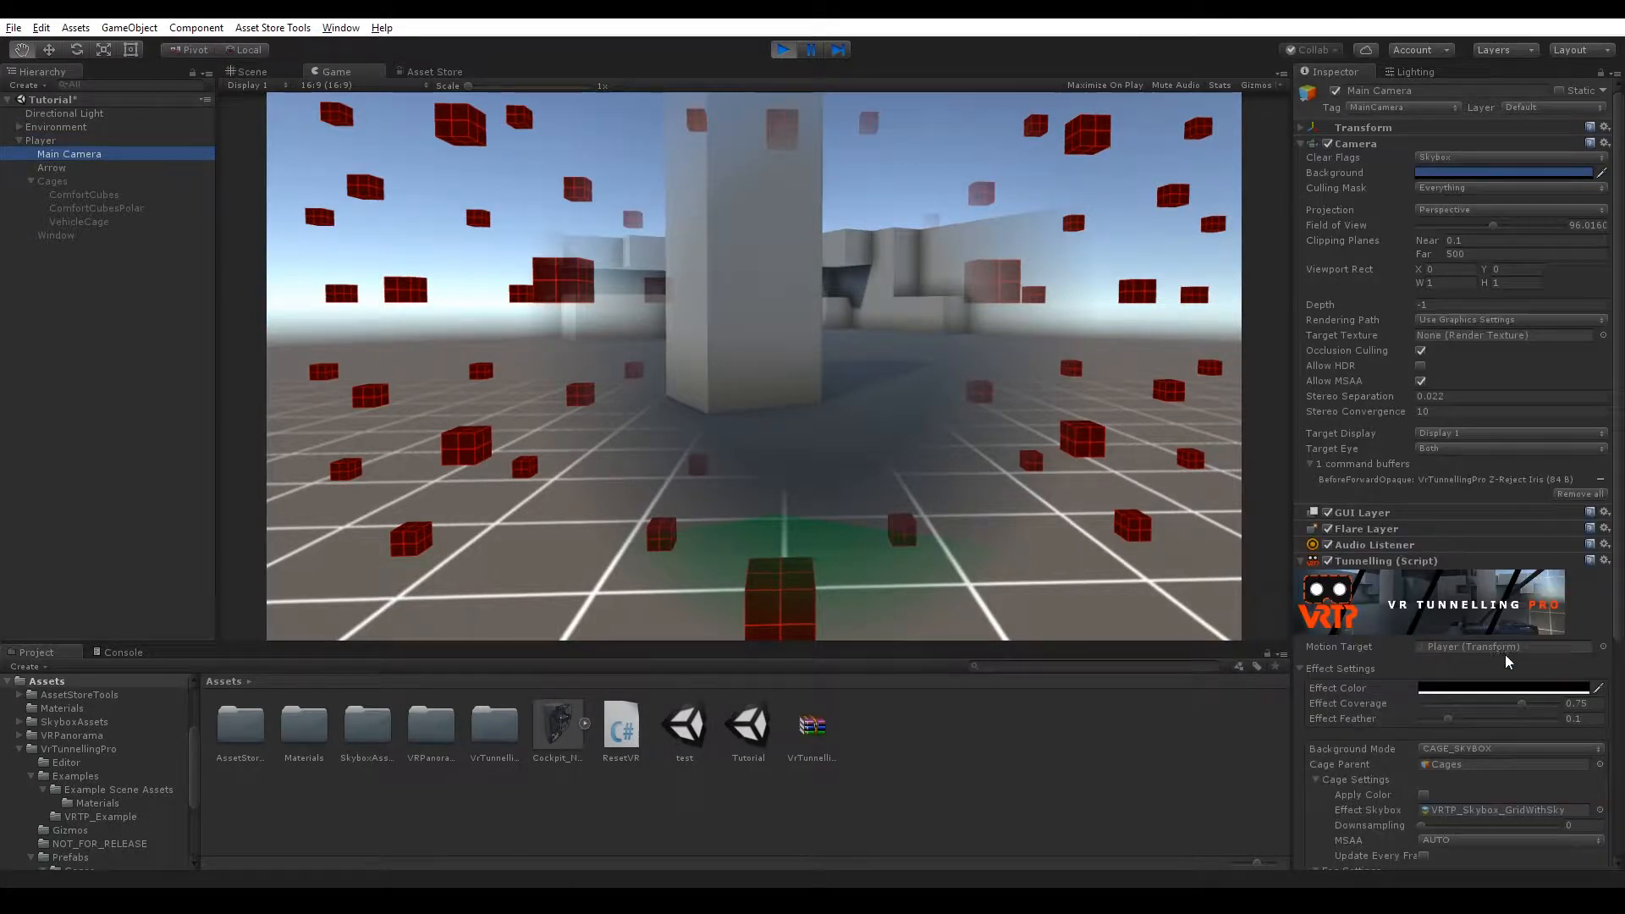
{"action": "left_click", "coordinate": [1502, 648]}
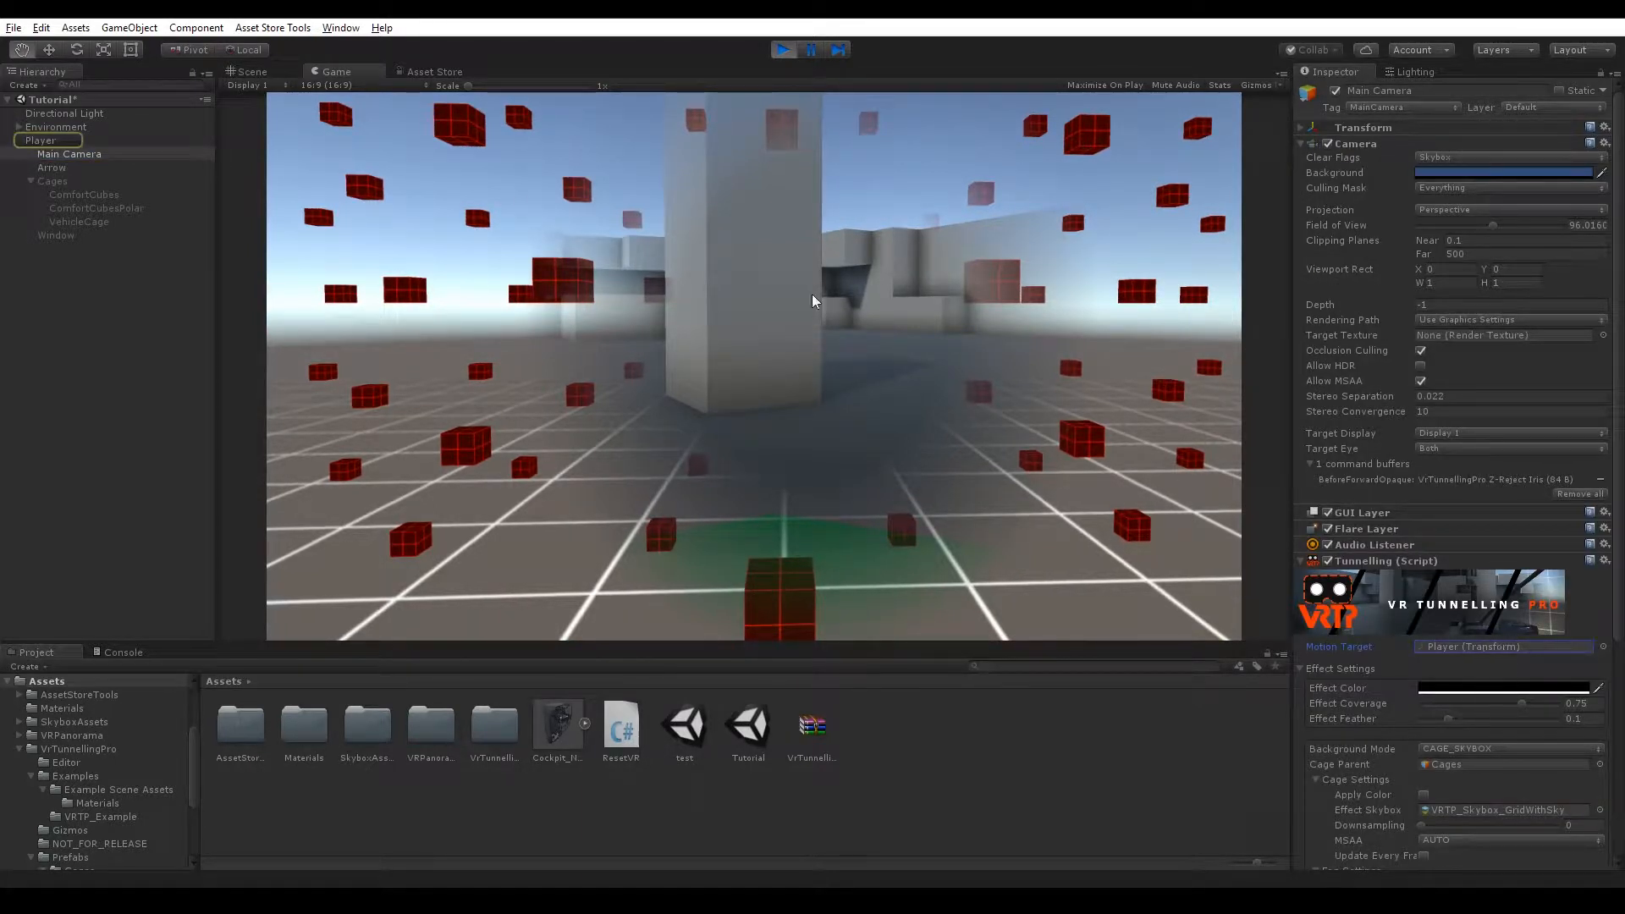
{"action": "left_click", "coordinate": [59, 183]}
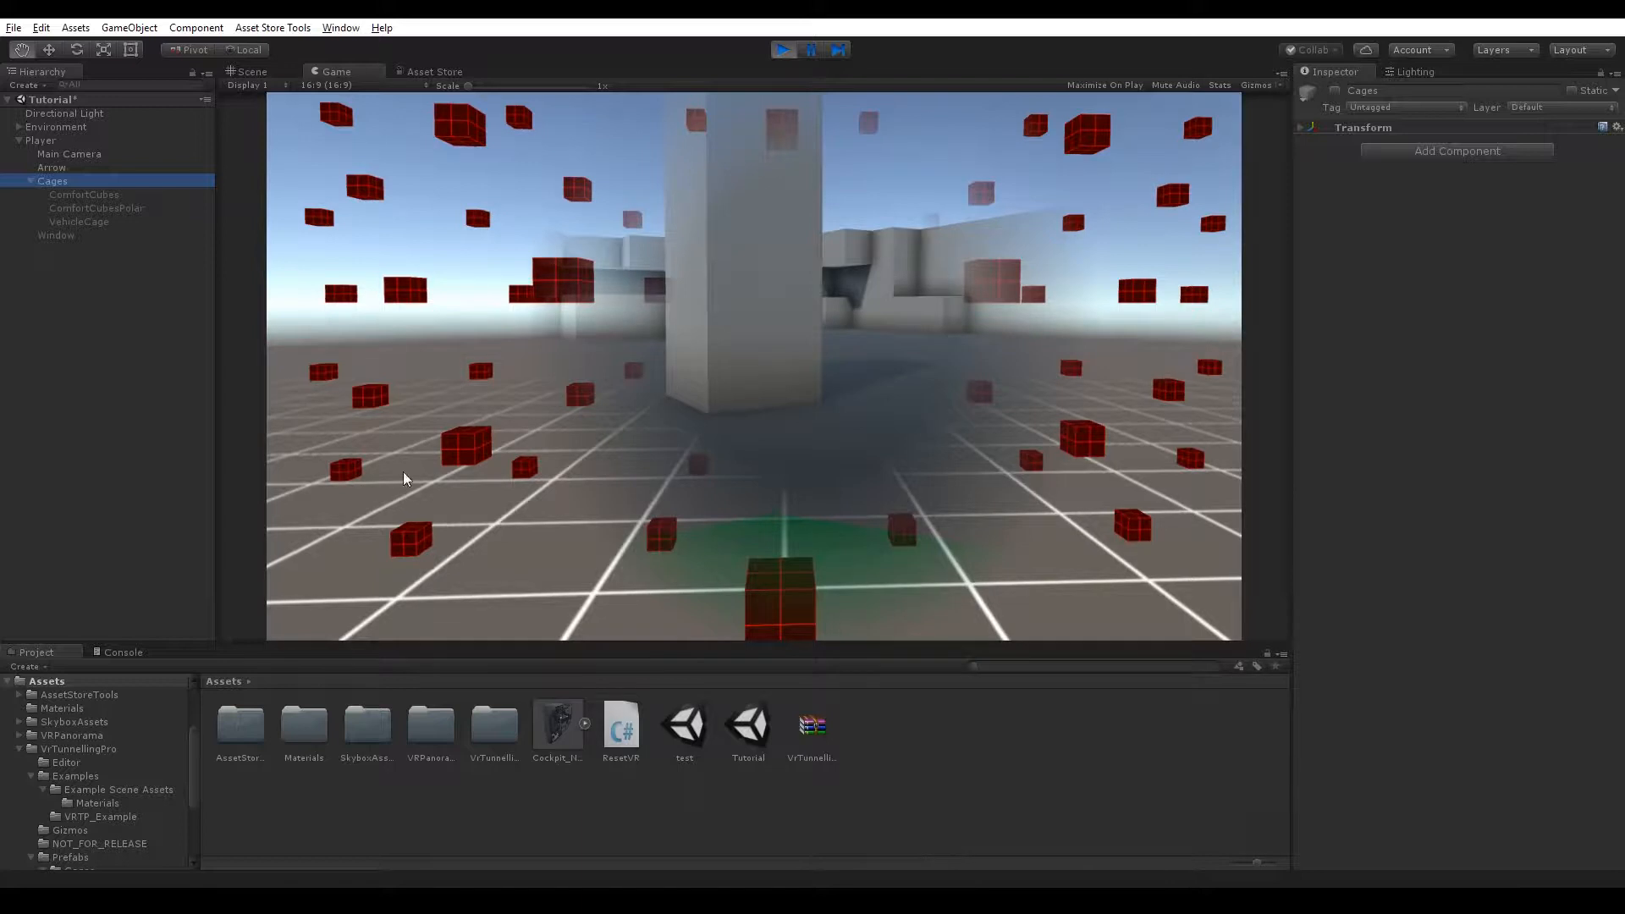
{"action": "left_click", "coordinate": [53, 156]}
Raise the fog Density to 0.014 and set the Effect Color to a muted green, hex 308129.
{"action": "scroll", "coordinate": [1441, 802], "scroll_direction": "down", "scroll_amount": 3}
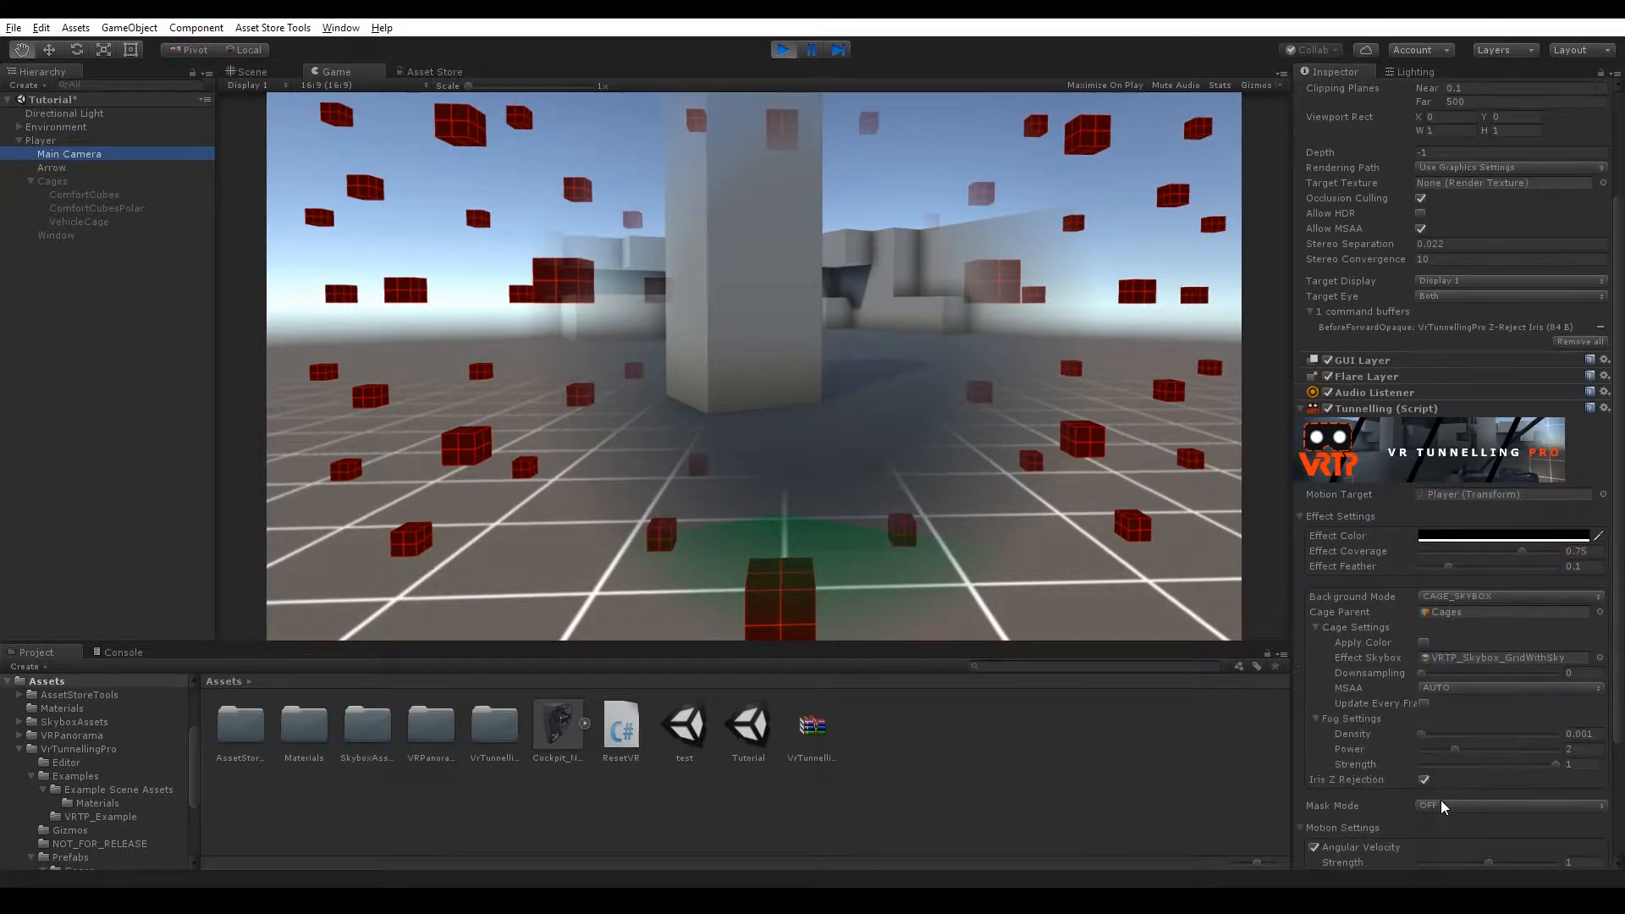
{"action": "scroll", "coordinate": [1441, 804], "scroll_direction": "down", "scroll_amount": 3}
{"action": "mouse_move", "coordinate": [1429, 687]}
{"action": "left_mouse_down"}
{"action": "mouse_move", "coordinate": [1452, 685]}
{"action": "mouse_move", "coordinate": [1428, 687]}
{"action": "left_mouse_up"}
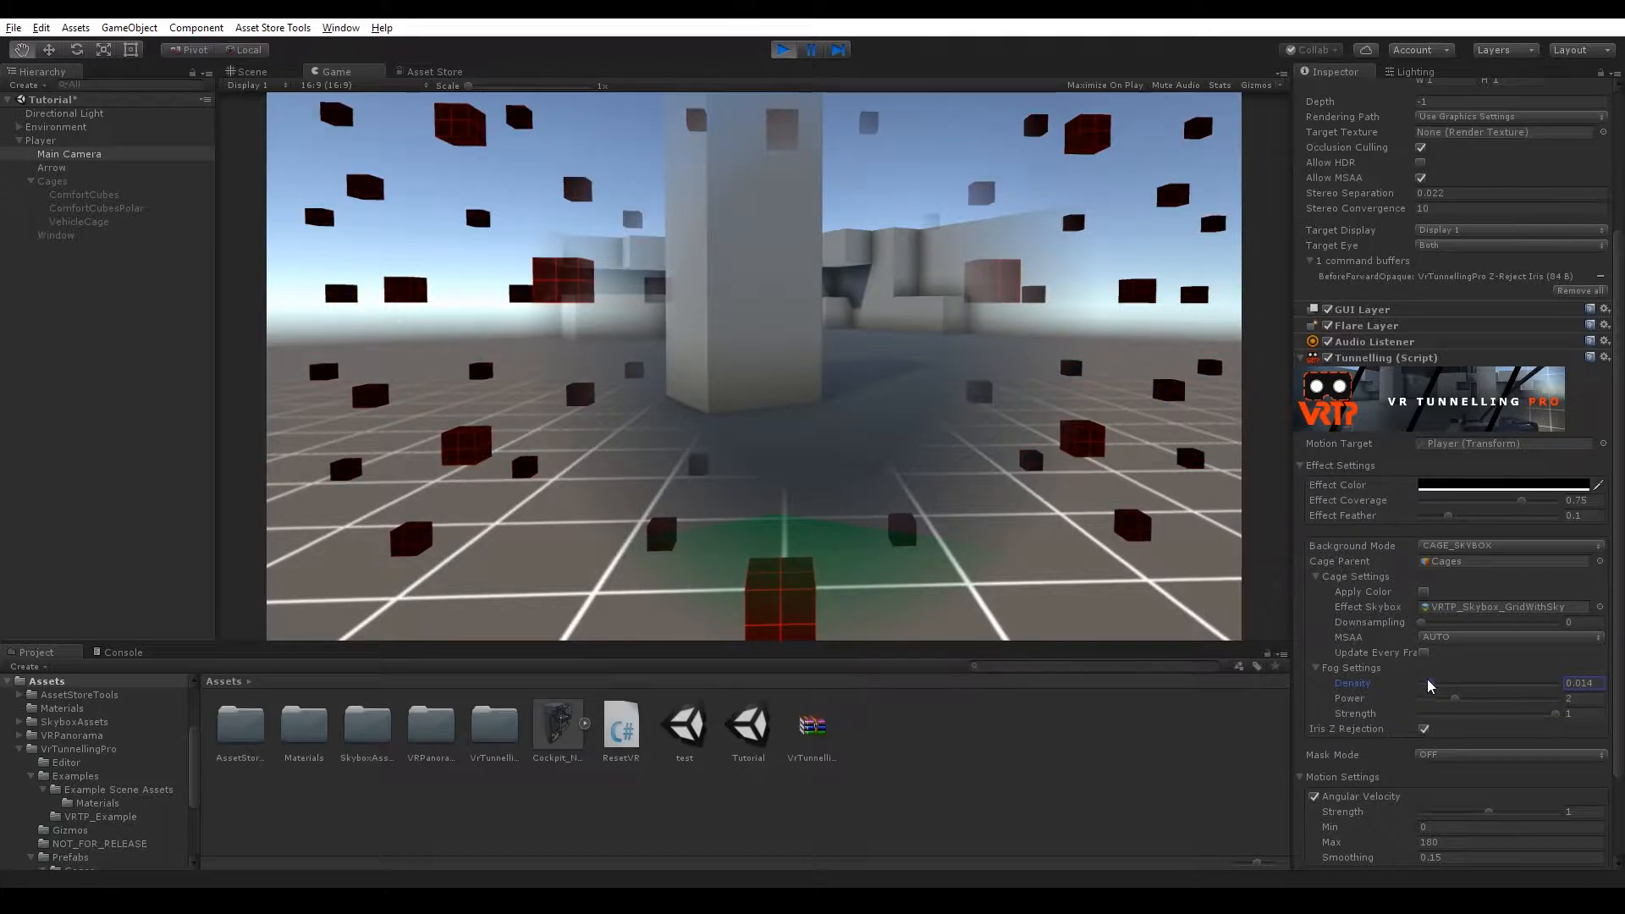
{"action": "left_click", "coordinate": [1451, 485]}
{"action": "left_click", "coordinate": [1396, 279]}
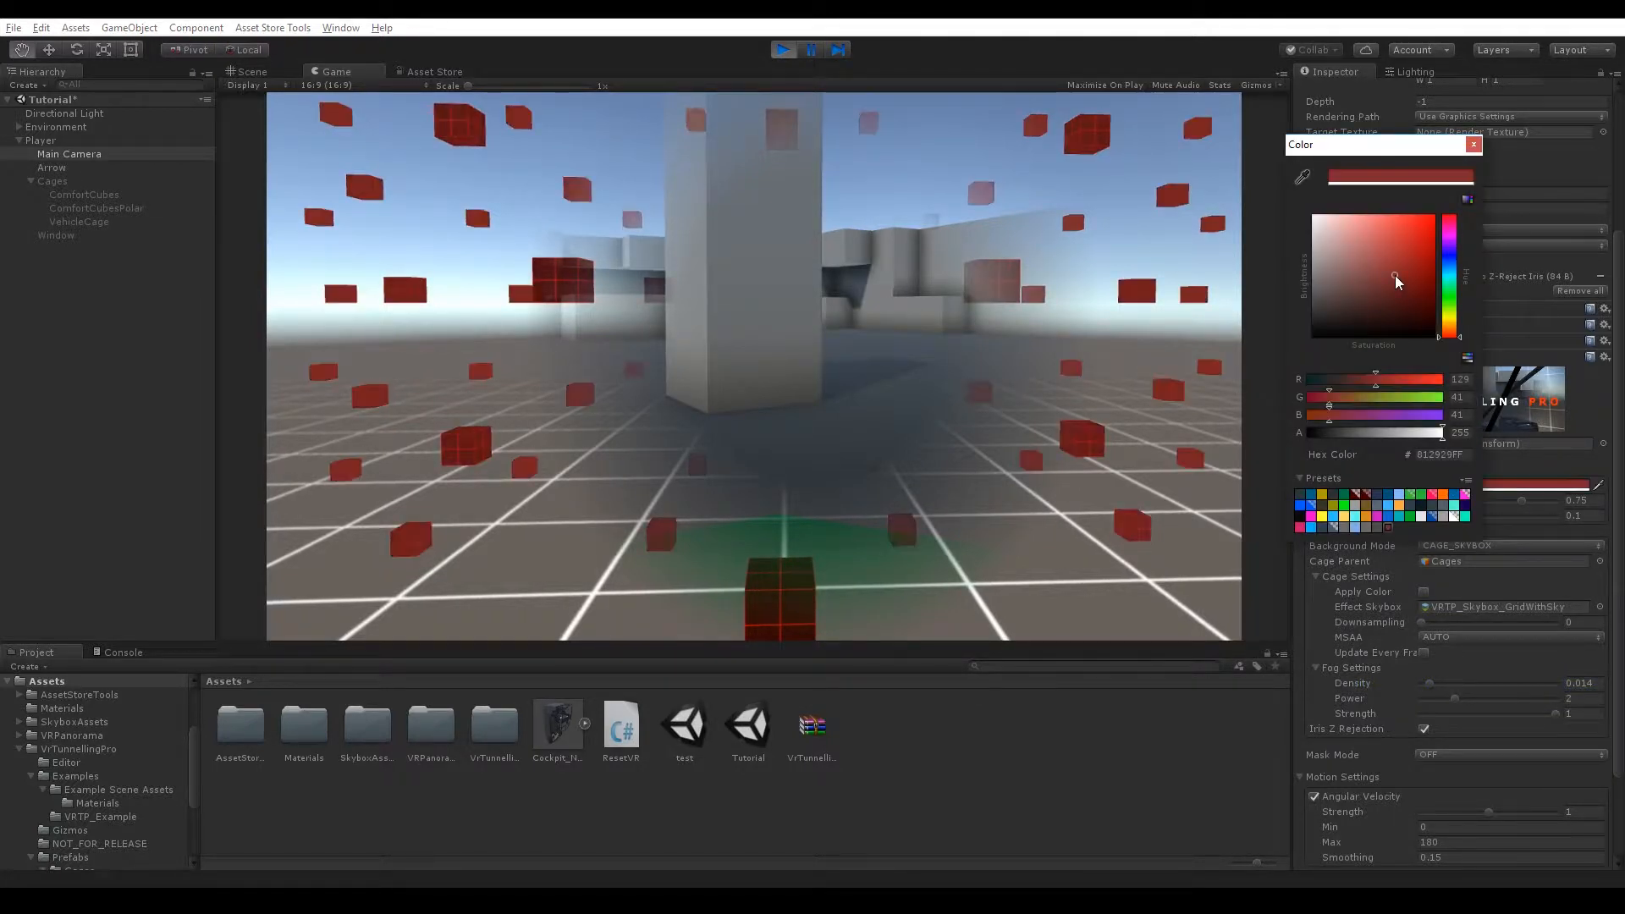
{"action": "left_click", "coordinate": [1449, 298]}
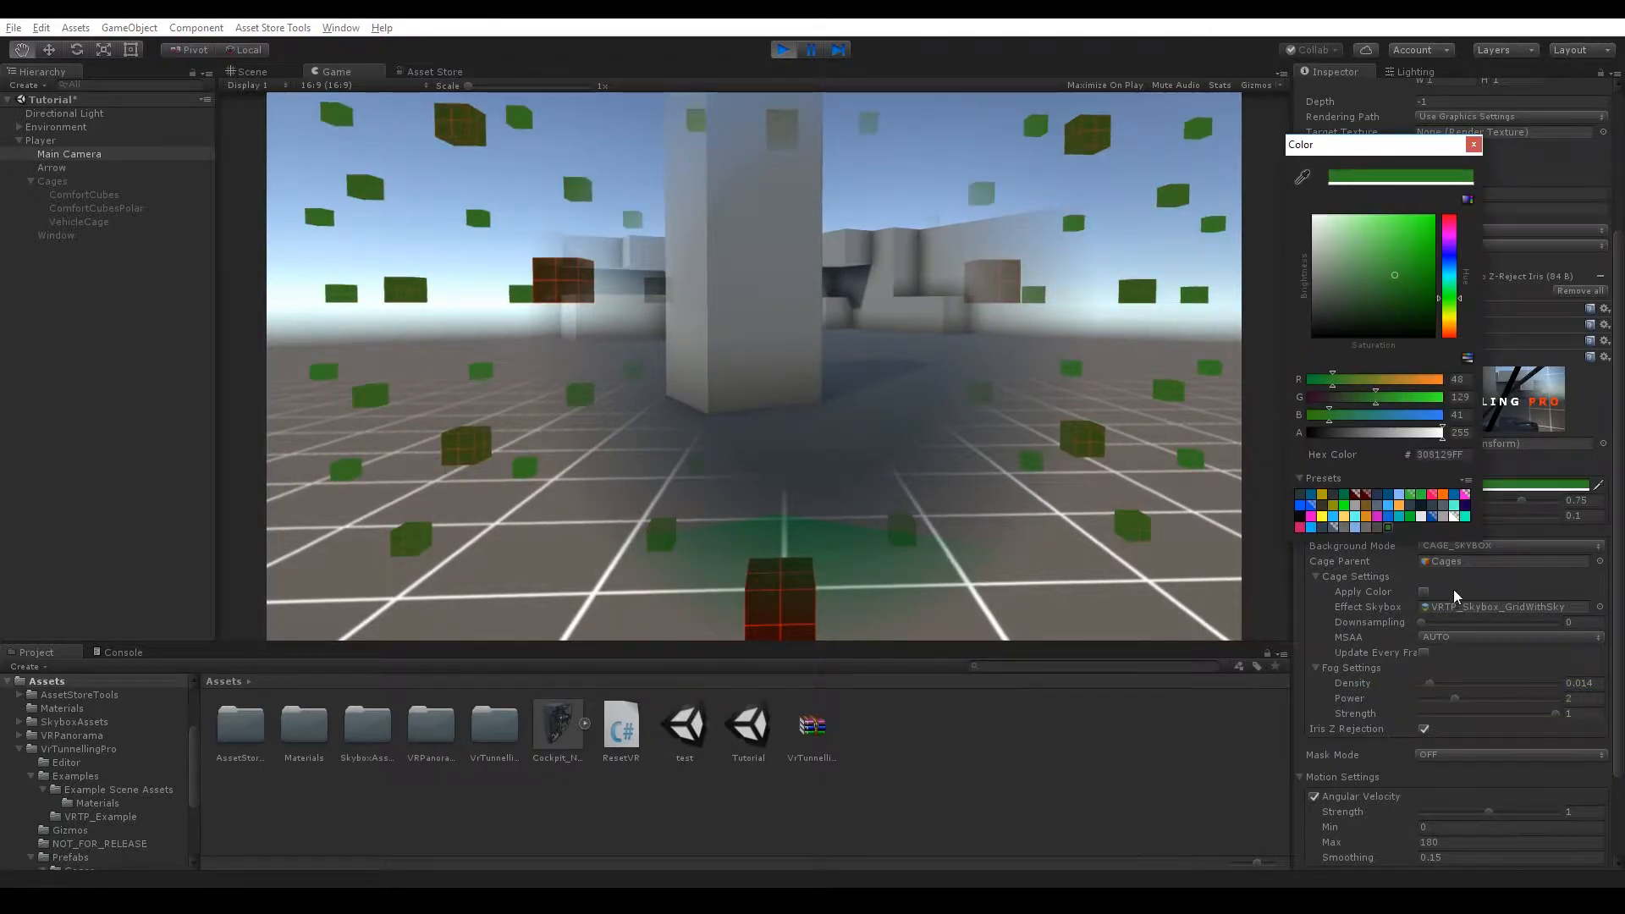
Open the CageObject cage material and browse its shader choices under VrTunnellingPro > Cage.
{"action": "left_click", "coordinate": [1503, 545]}
{"action": "left_click", "coordinate": [1490, 600]}
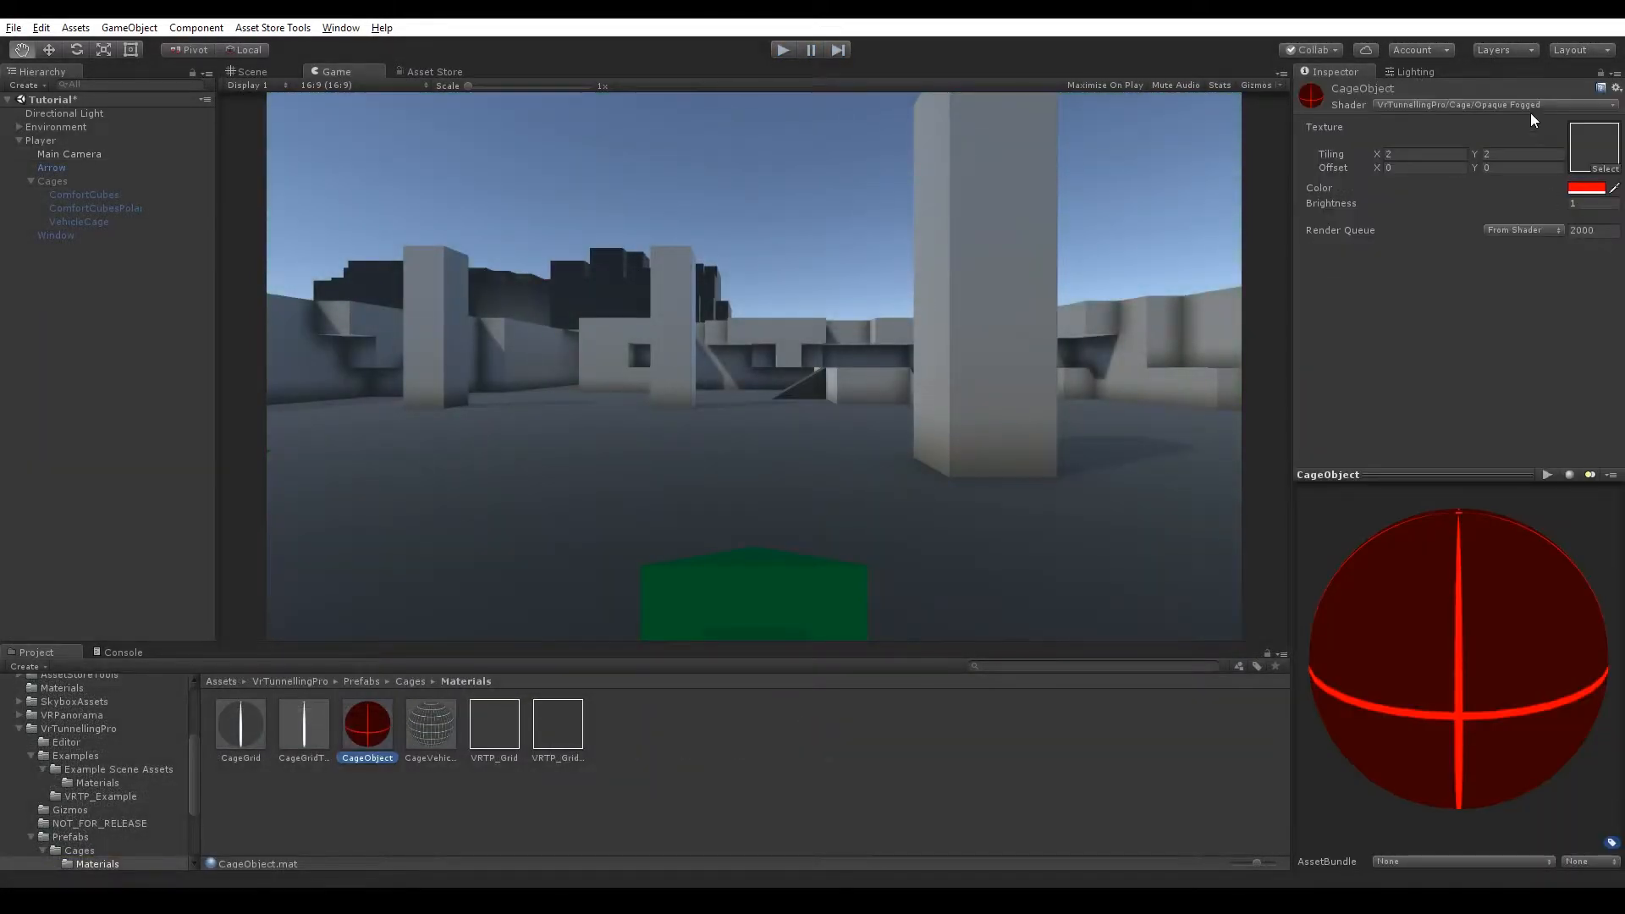
{"action": "left_click", "coordinate": [1530, 106]}
{"action": "mouse_move", "coordinate": [1486, 403]}
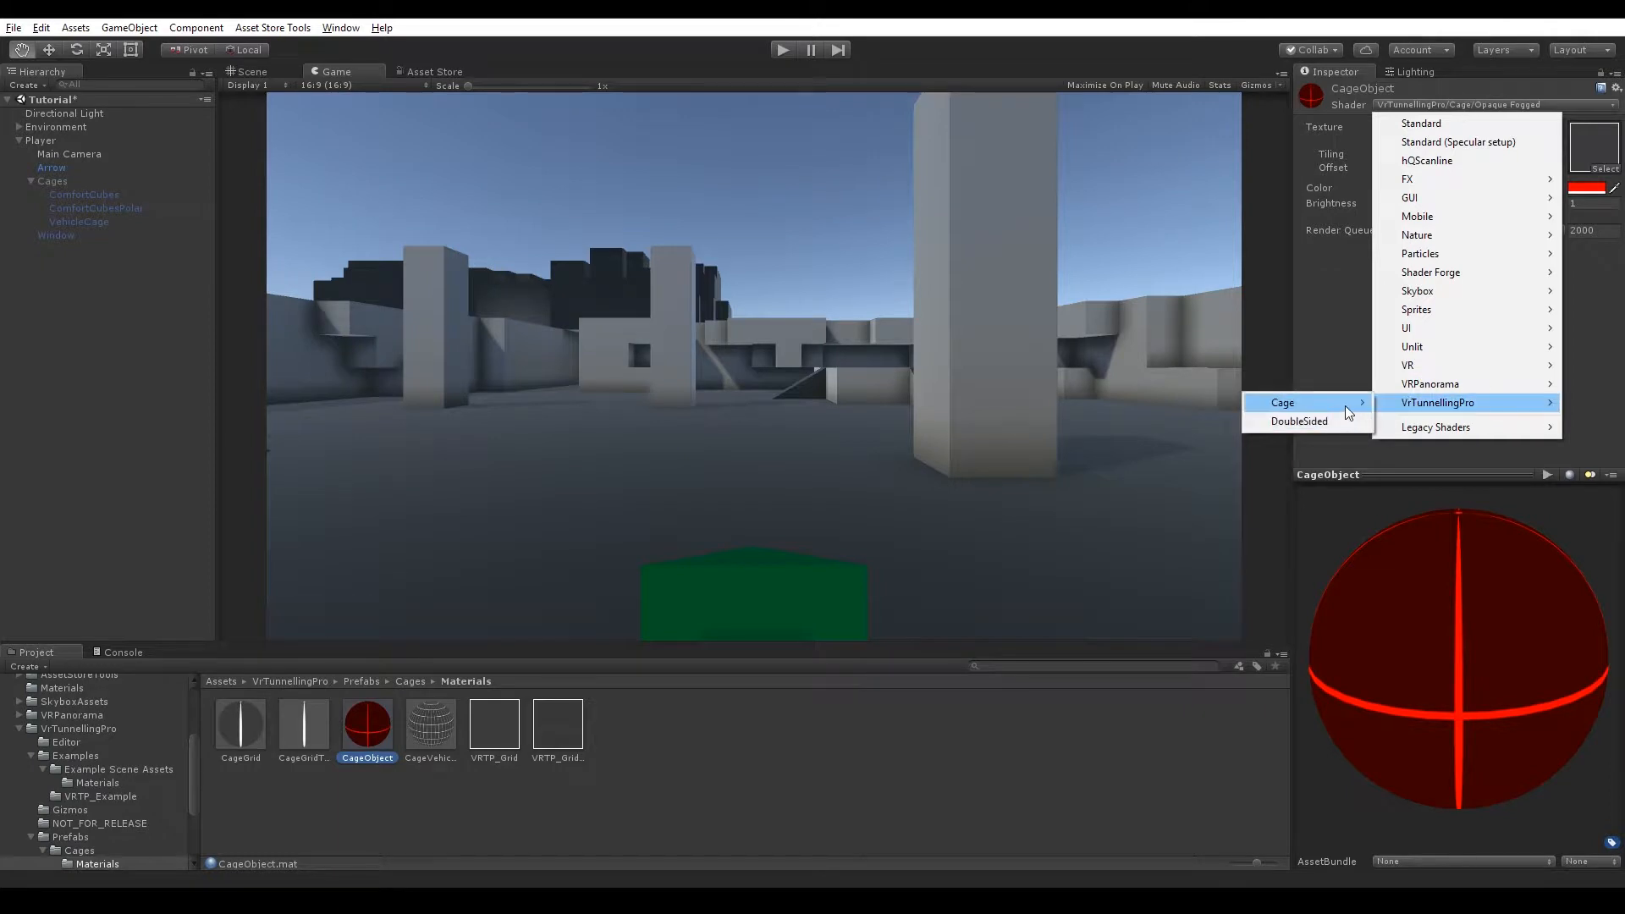
{"action": "mouse_move", "coordinate": [1349, 412]}
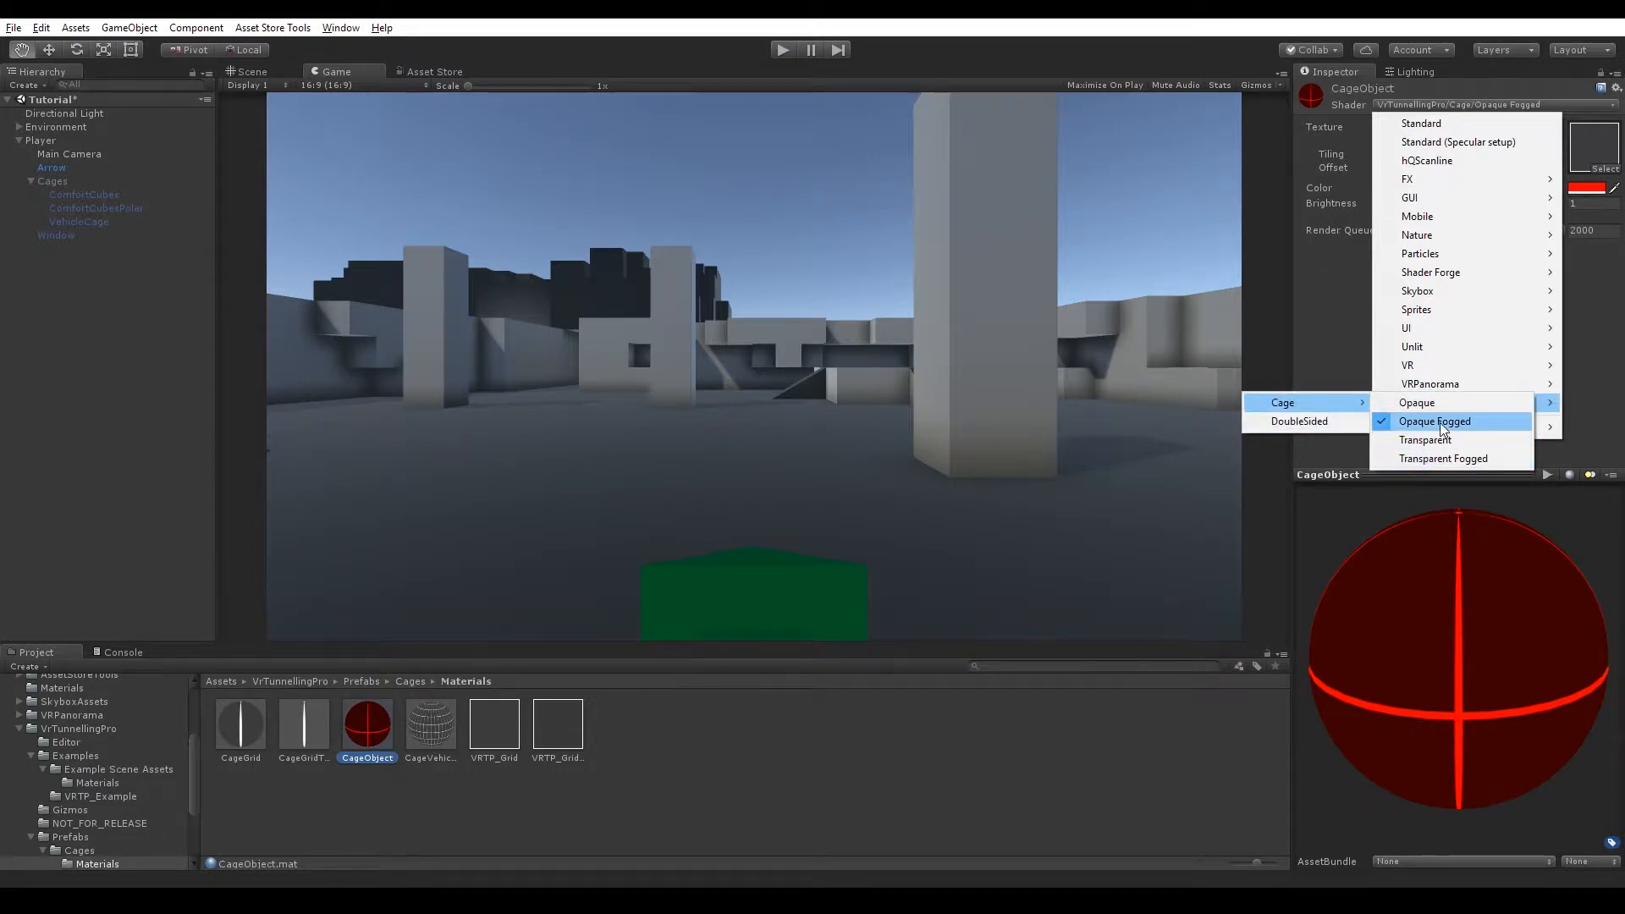
{"action": "left_click", "coordinate": [1340, 357]}
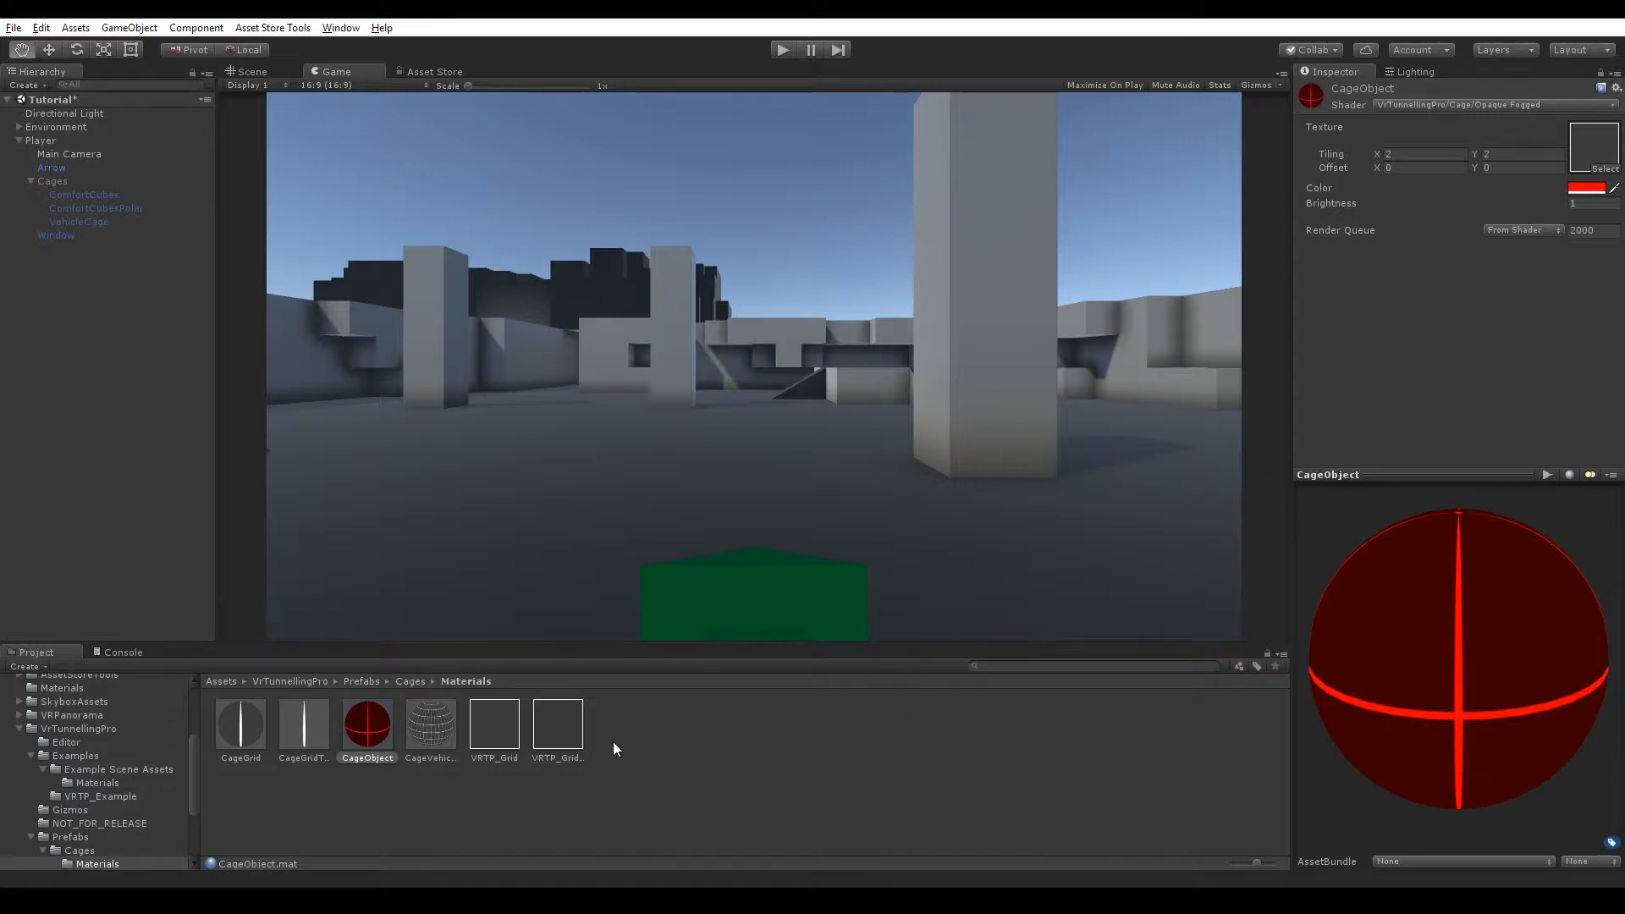
Examine the ComfortCubes, ComfortCubesPolar and VehicleCage prefabs in the Cages folder, rotating their previews.
{"action": "left_click", "coordinate": [409, 681]}
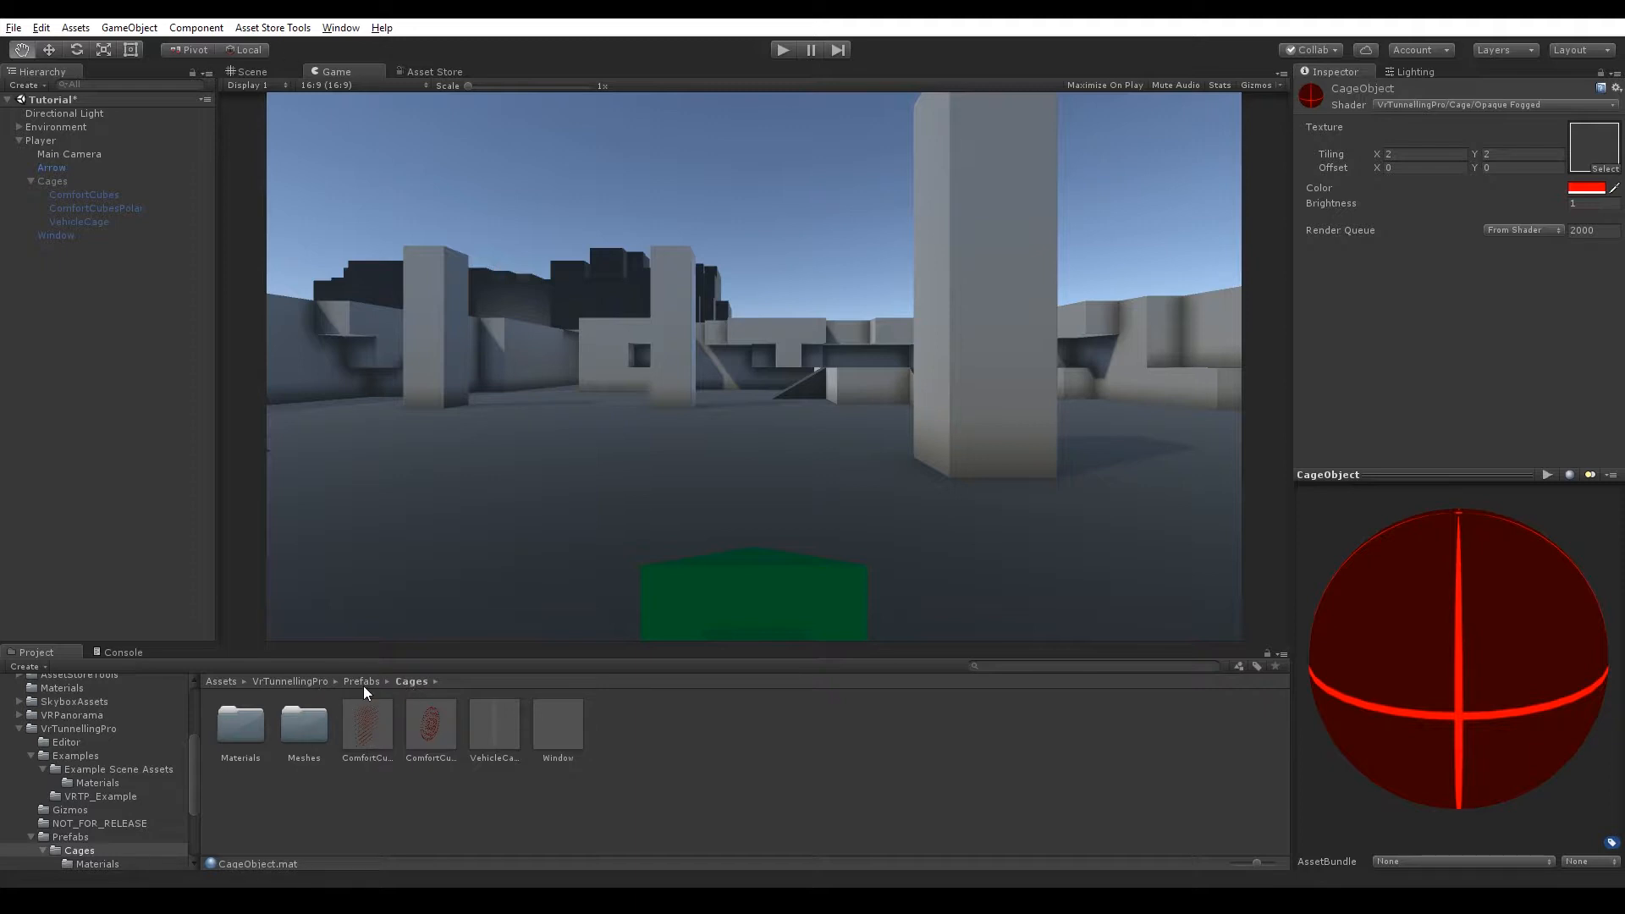
{"action": "left_click", "coordinate": [369, 730]}
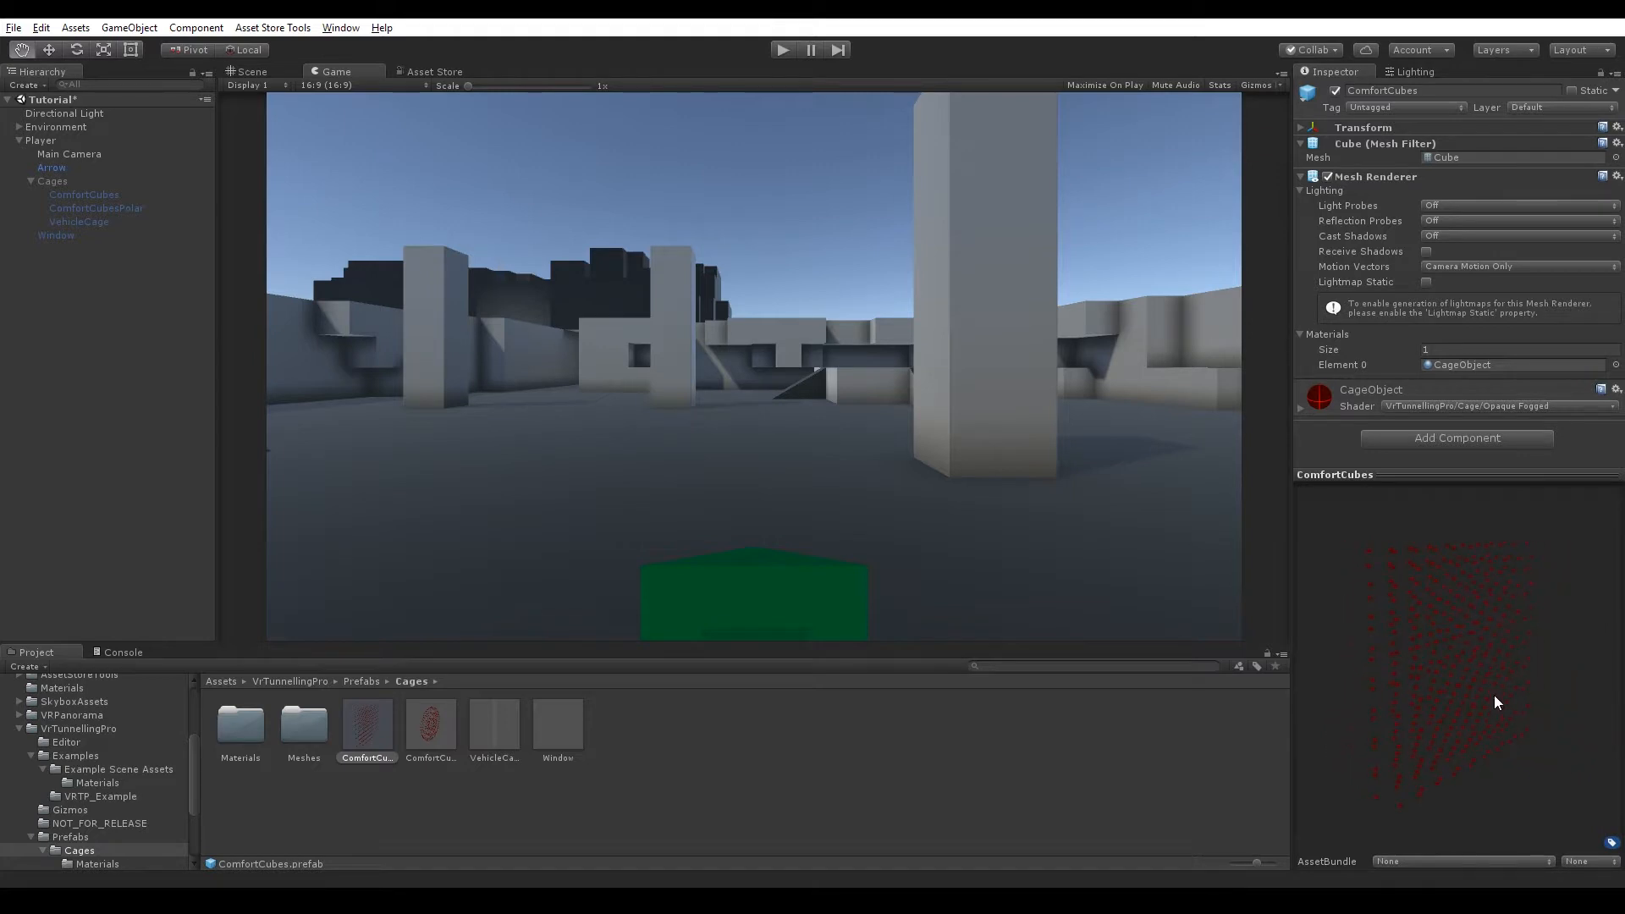
{"action": "left_click", "coordinate": [444, 748]}
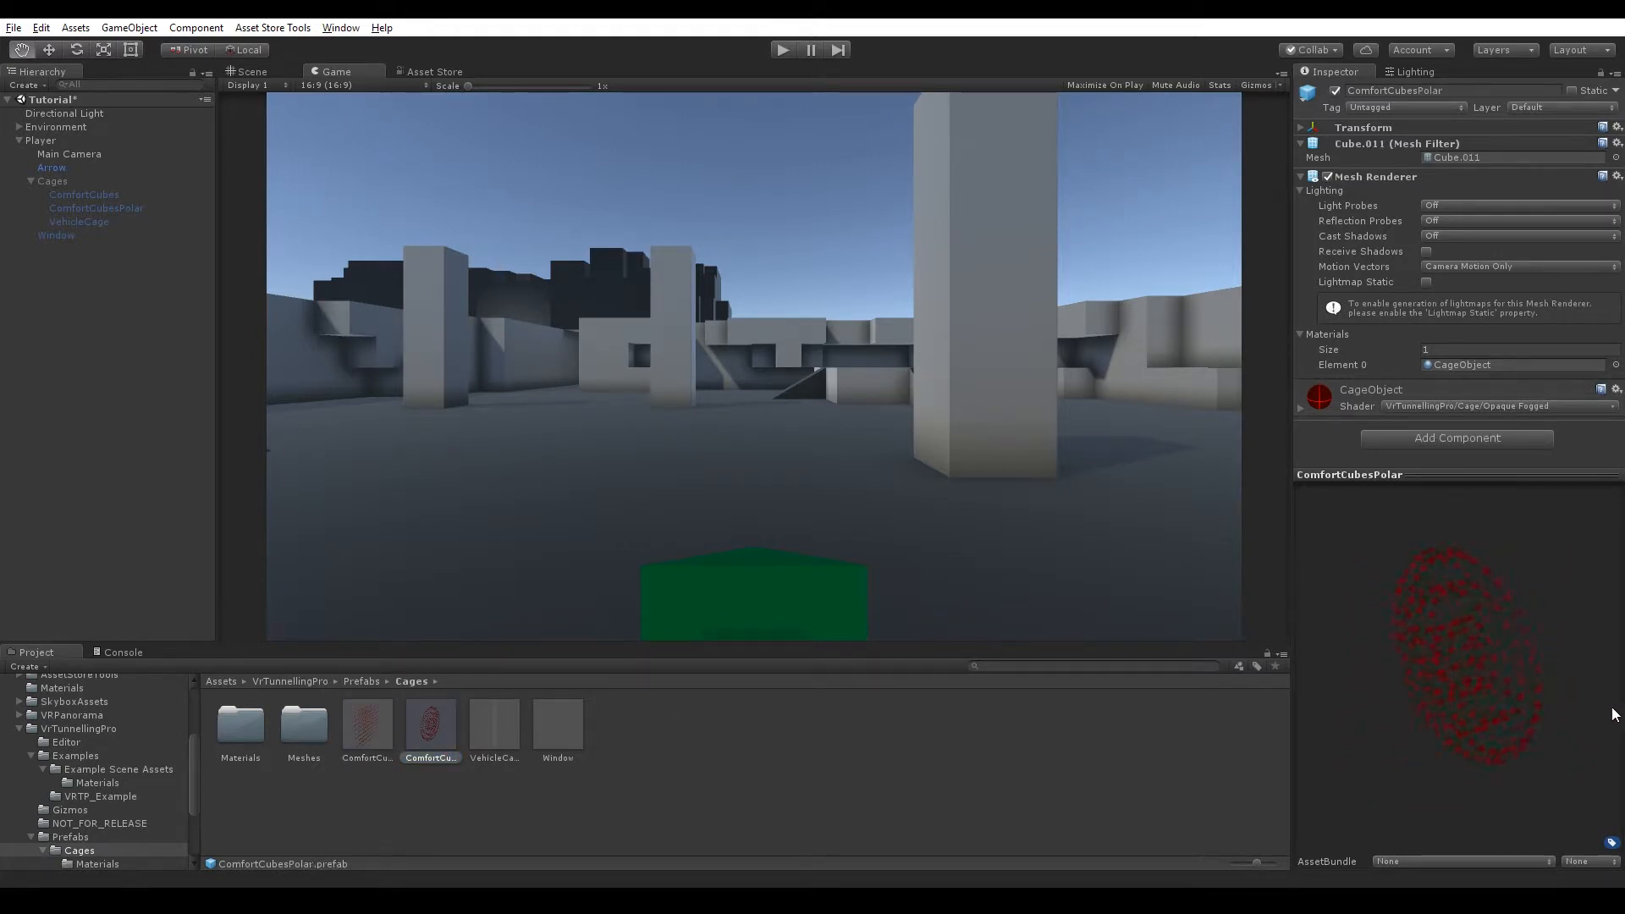
{"action": "left_click_drag", "start_coordinate": [1614, 713], "coordinate": [1520, 698]}
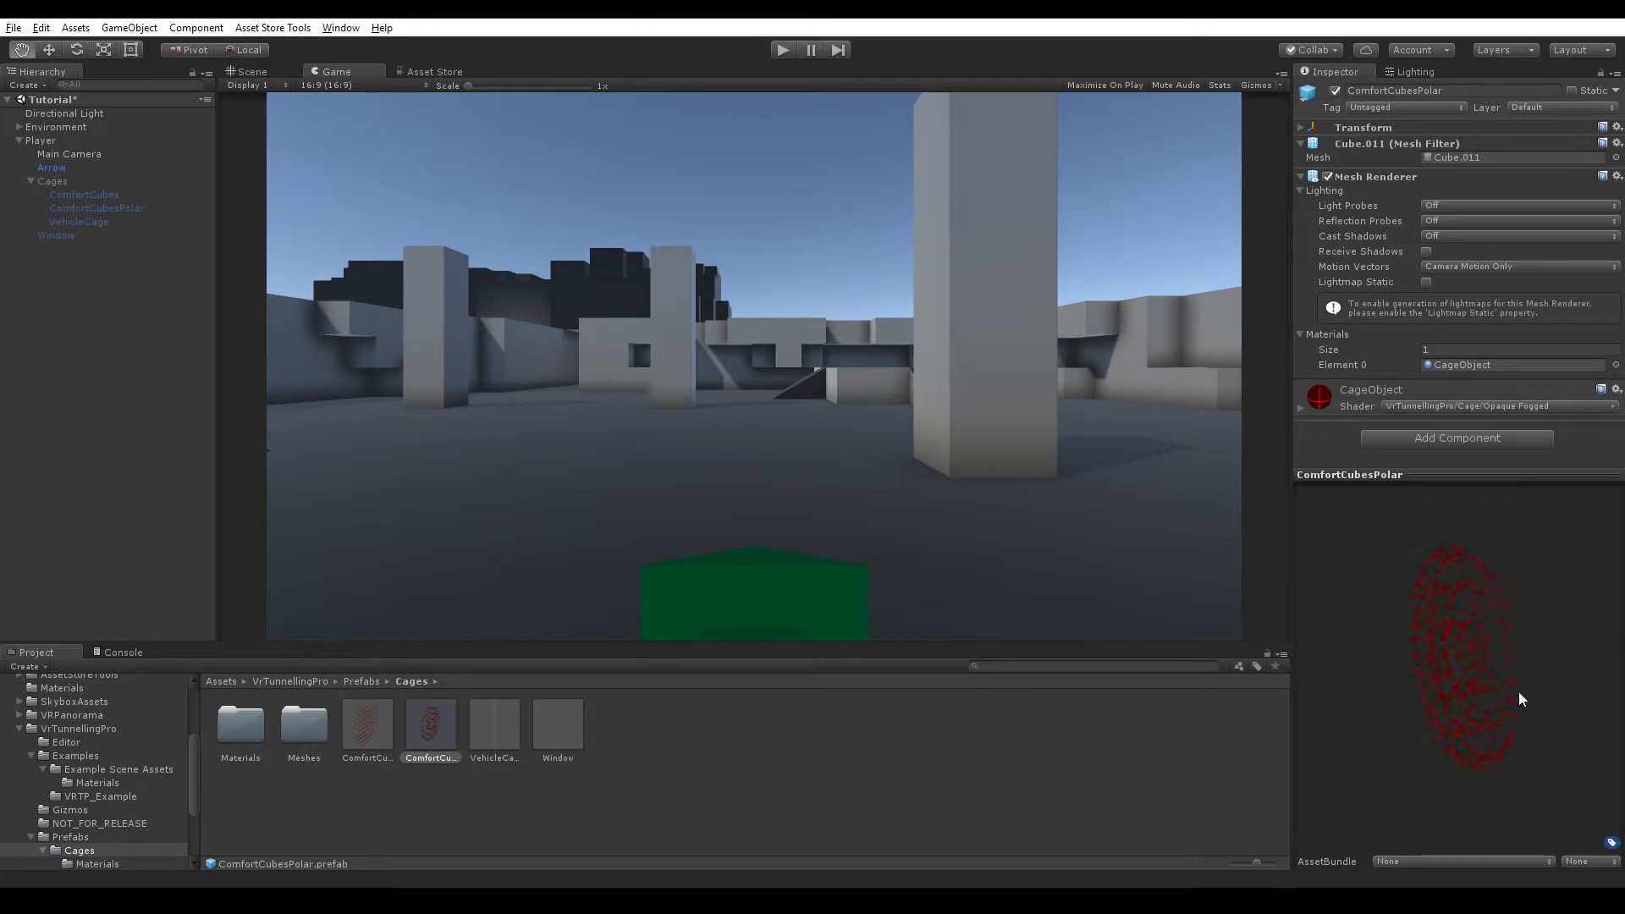
{"action": "left_click", "coordinate": [500, 738]}
{"action": "left_click_drag", "start_coordinate": [1461, 652], "coordinate": [1483, 751]}
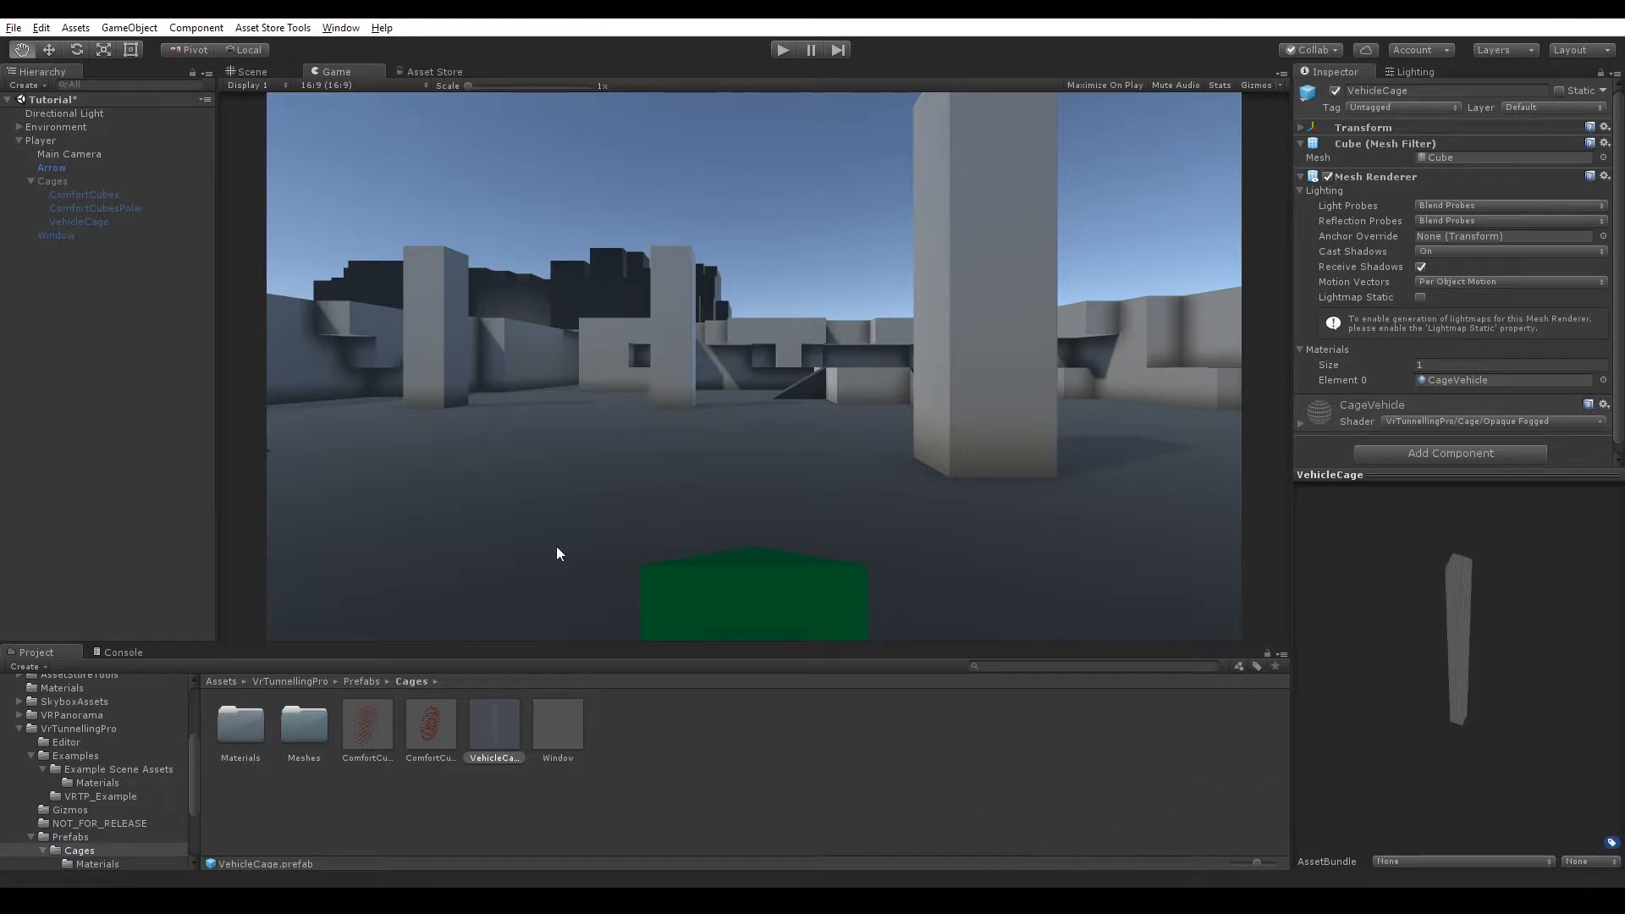
Enter Play mode, select Main Camera, and try the X8 and OFF MSAA options before returning it to AUTO.
{"action": "key", "text": "ctrl+p"}
{"action": "left_click", "coordinate": [88, 154]}
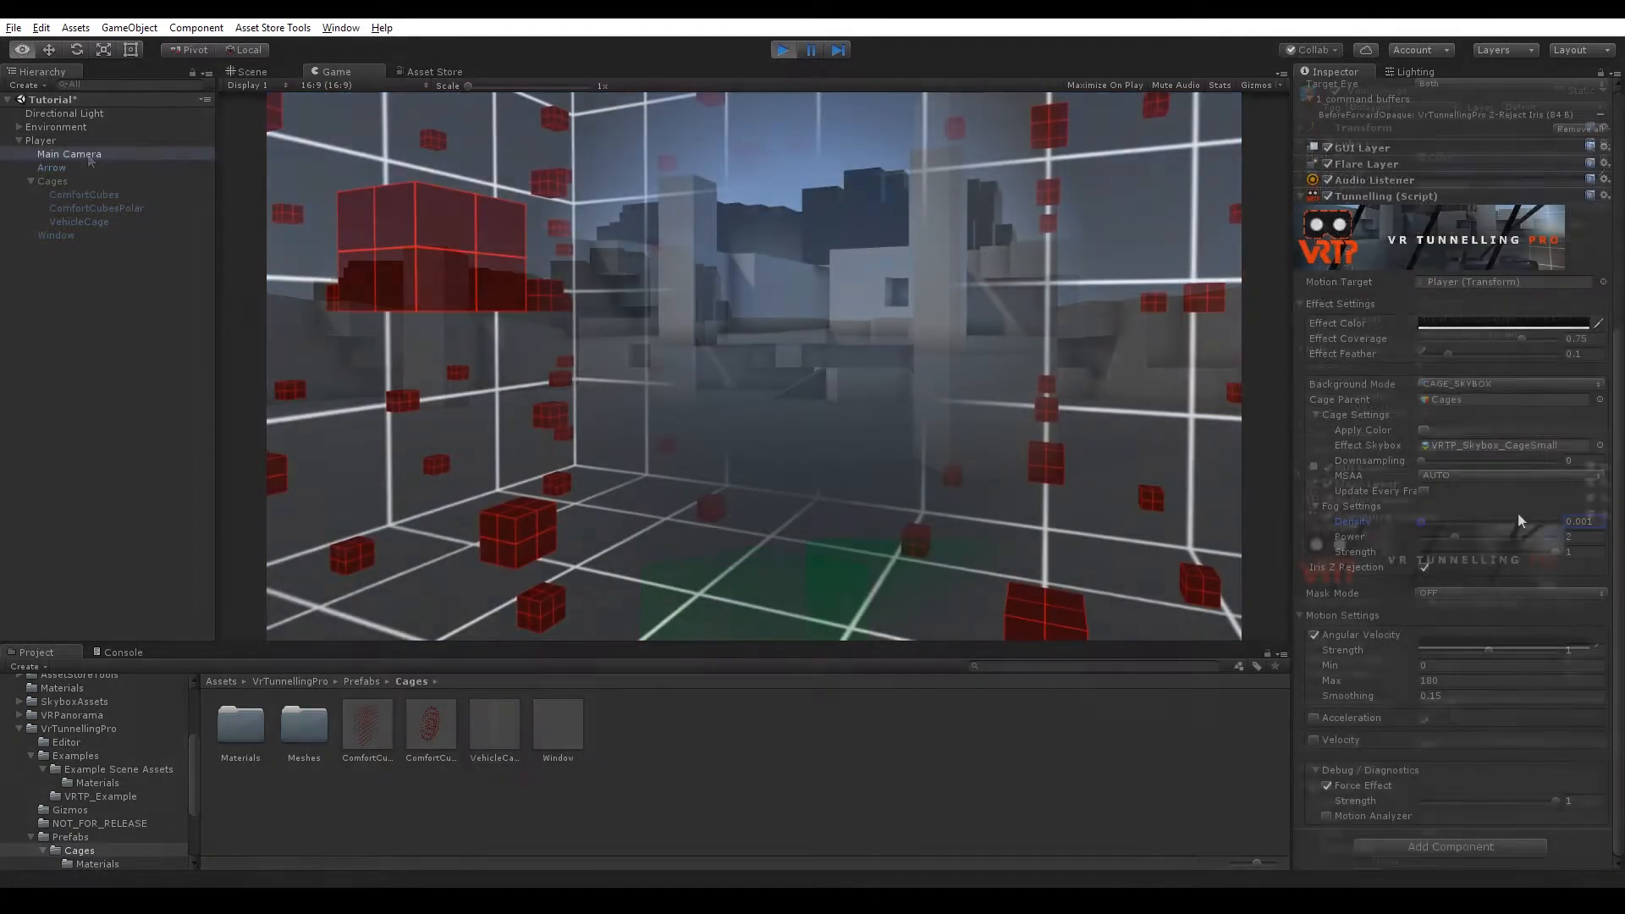
{"action": "left_click", "coordinate": [1471, 476]}
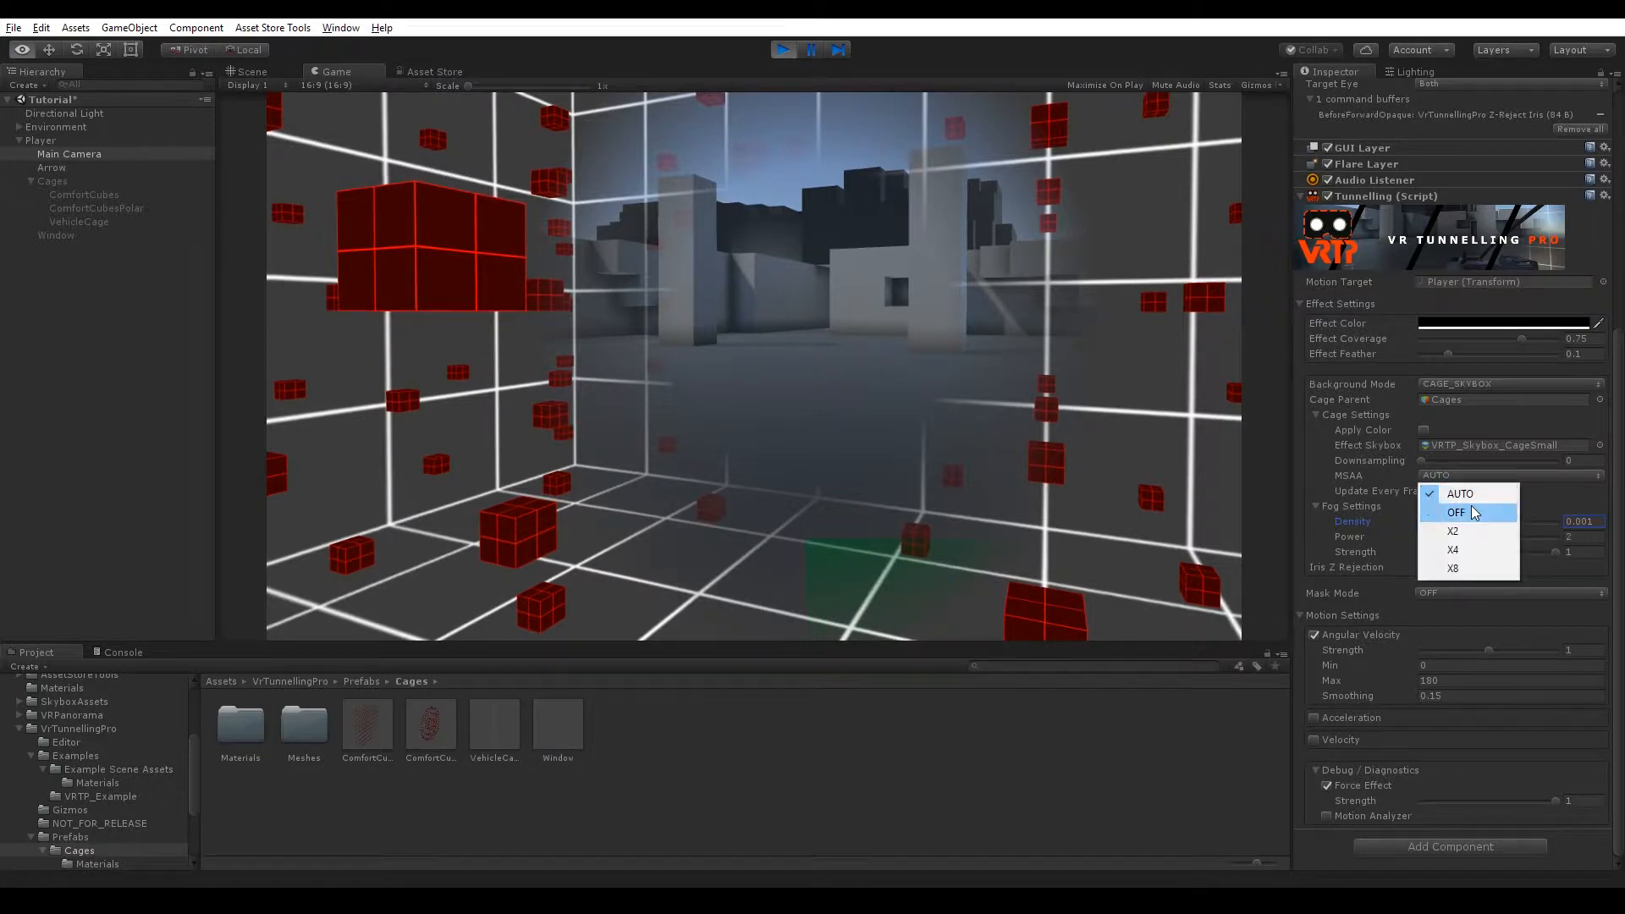
{"action": "left_click", "coordinate": [1470, 566]}
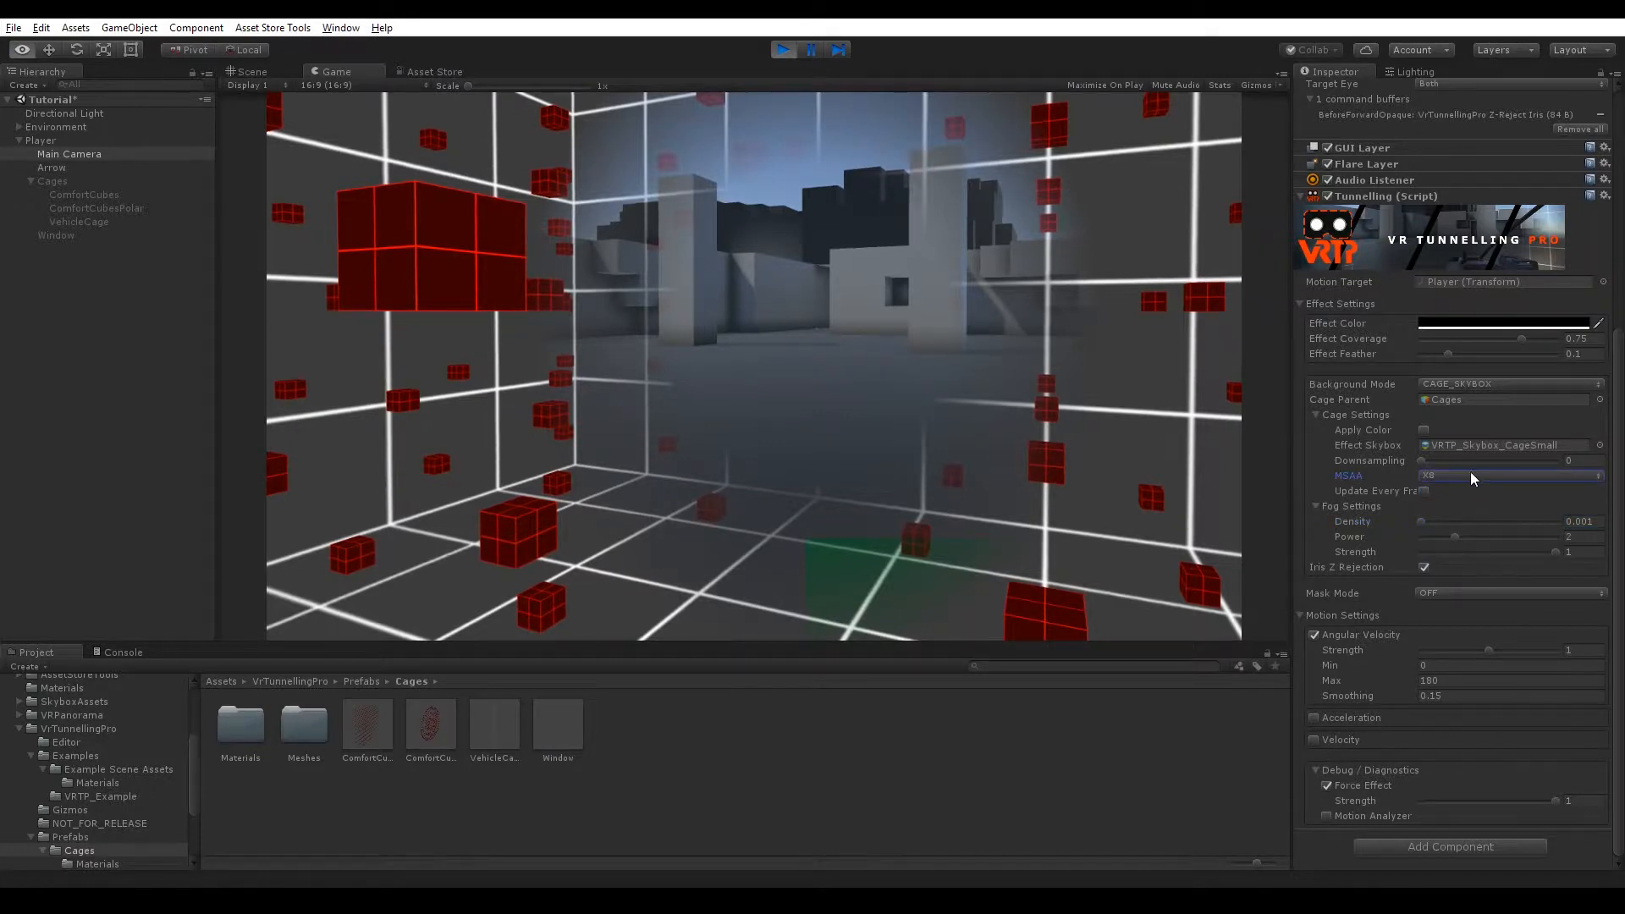
{"action": "left_click", "coordinate": [1470, 473]}
{"action": "left_click", "coordinate": [1470, 511]}
{"action": "left_click", "coordinate": [1470, 479]}
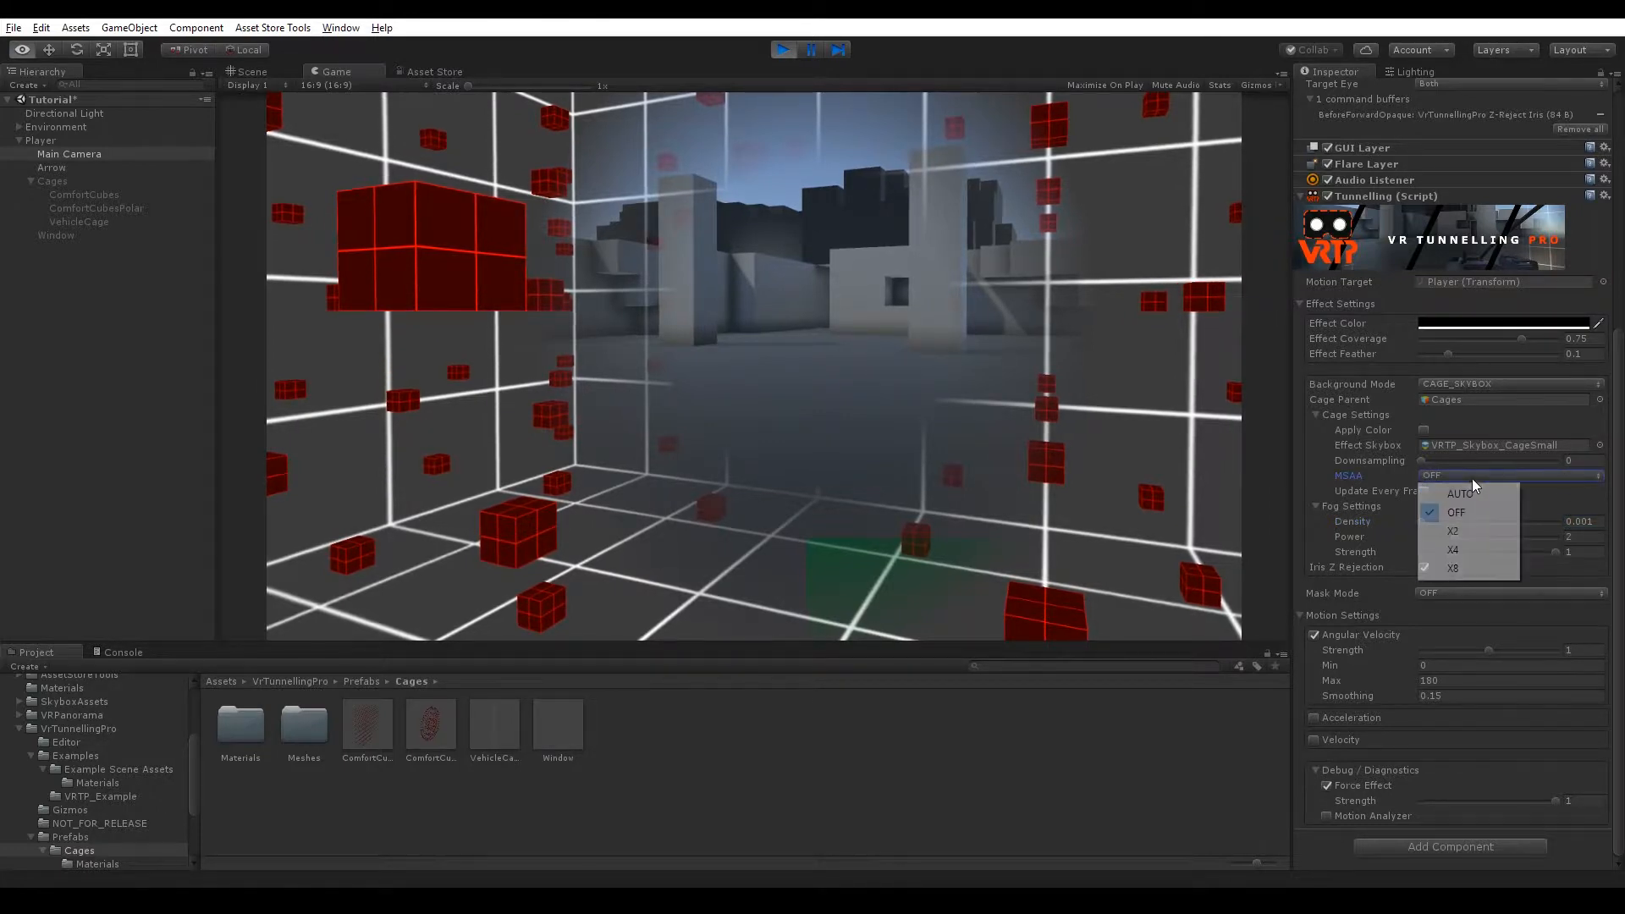
{"action": "left_click", "coordinate": [1471, 494]}
Nudge the cage Downsampling slider and switch the Background Mode to BLUR.
{"action": "mouse_move", "coordinate": [1422, 461]}
{"action": "left_mouse_down"}
{"action": "mouse_move", "coordinate": [1572, 463]}
{"action": "mouse_move", "coordinate": [1449, 460]}
{"action": "left_mouse_up"}
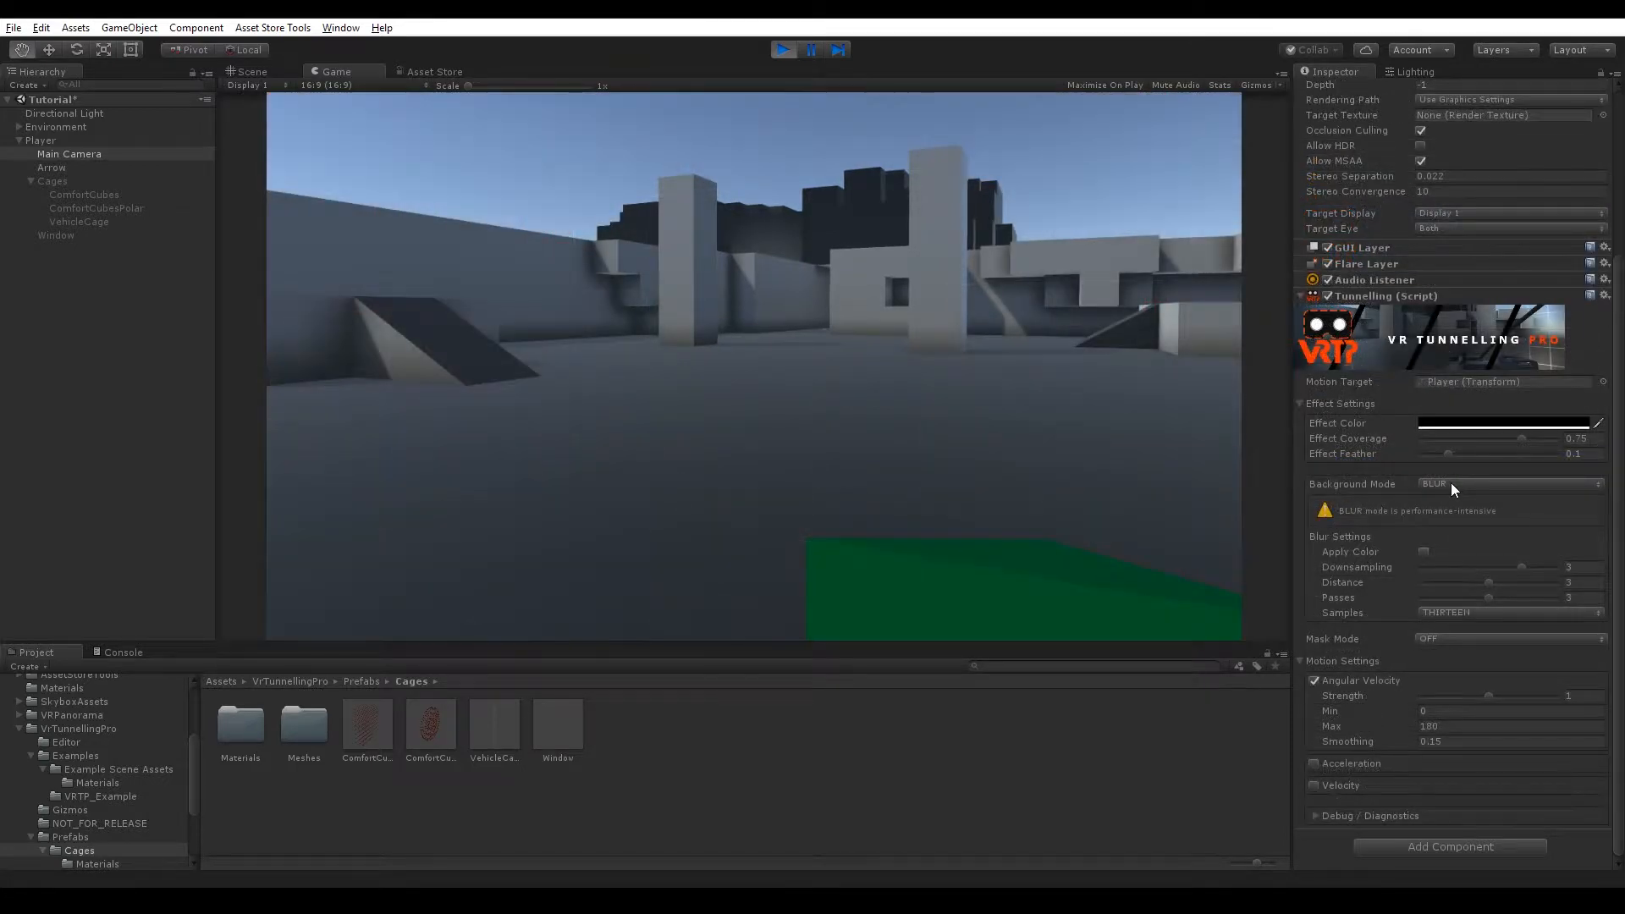
{"action": "left_click", "coordinate": [1450, 482]}
{"action": "left_click", "coordinate": [1469, 572]}
Move the player around the Game view to test the blur, and enable Force Effect under Debug / Diagnostics.
{"action": "left_click", "coordinate": [1039, 378]}
{"action": "key", "text": "d"}
{"action": "key", "text": "a"}
{"action": "key", "text": "d"}
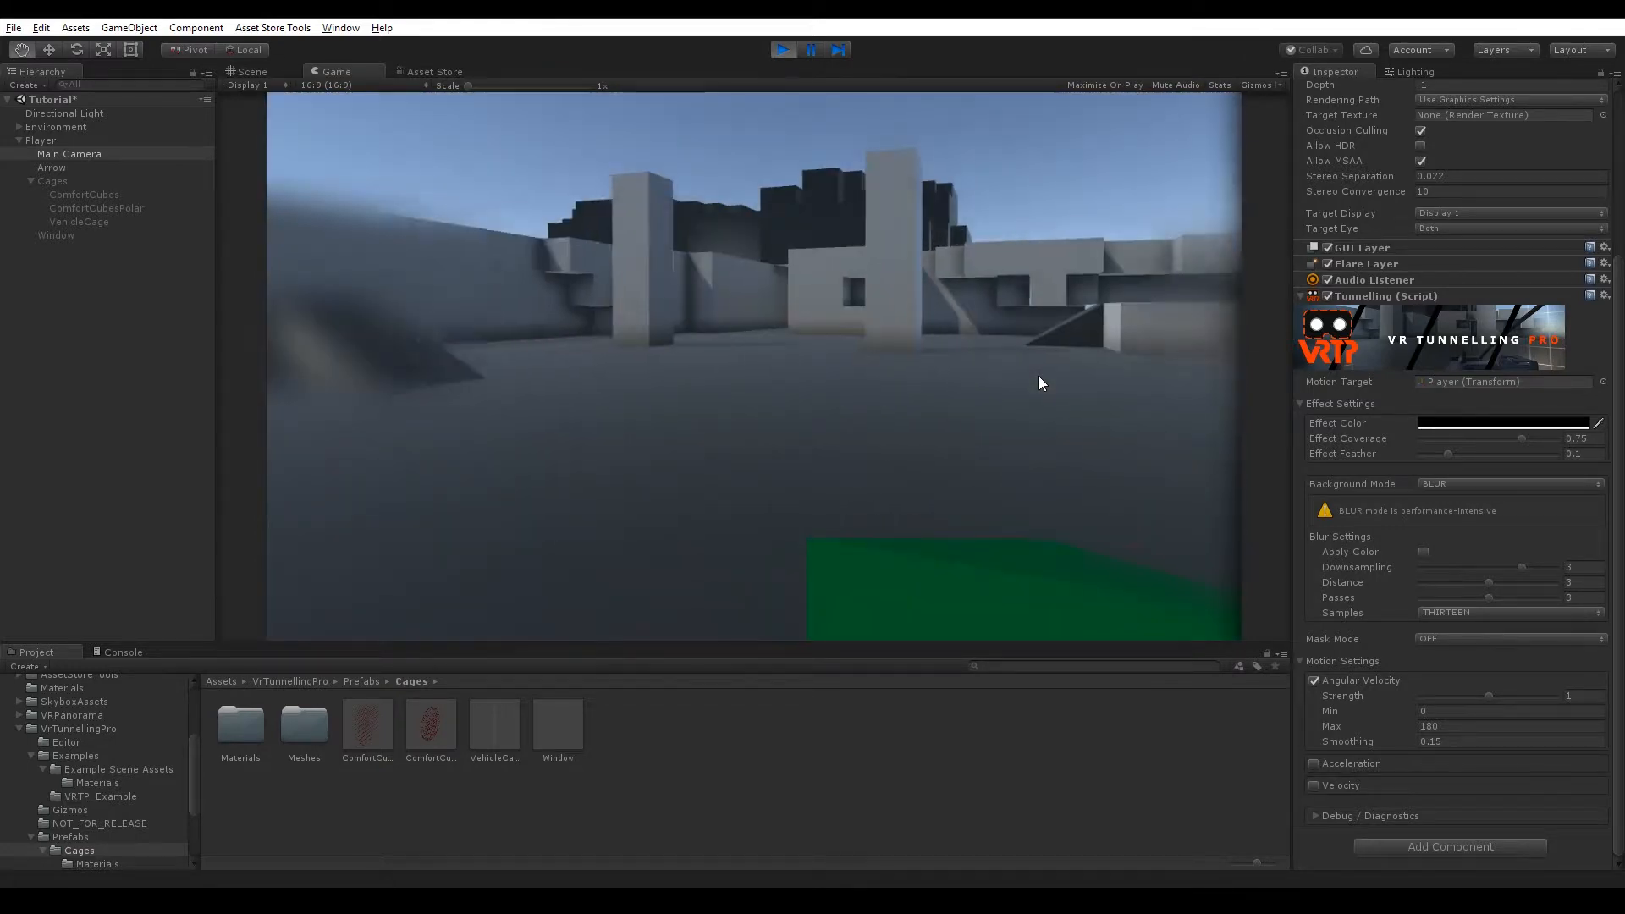
{"action": "key", "text": "w"}
{"action": "key", "text": "d"}
{"action": "key", "text": "a"}
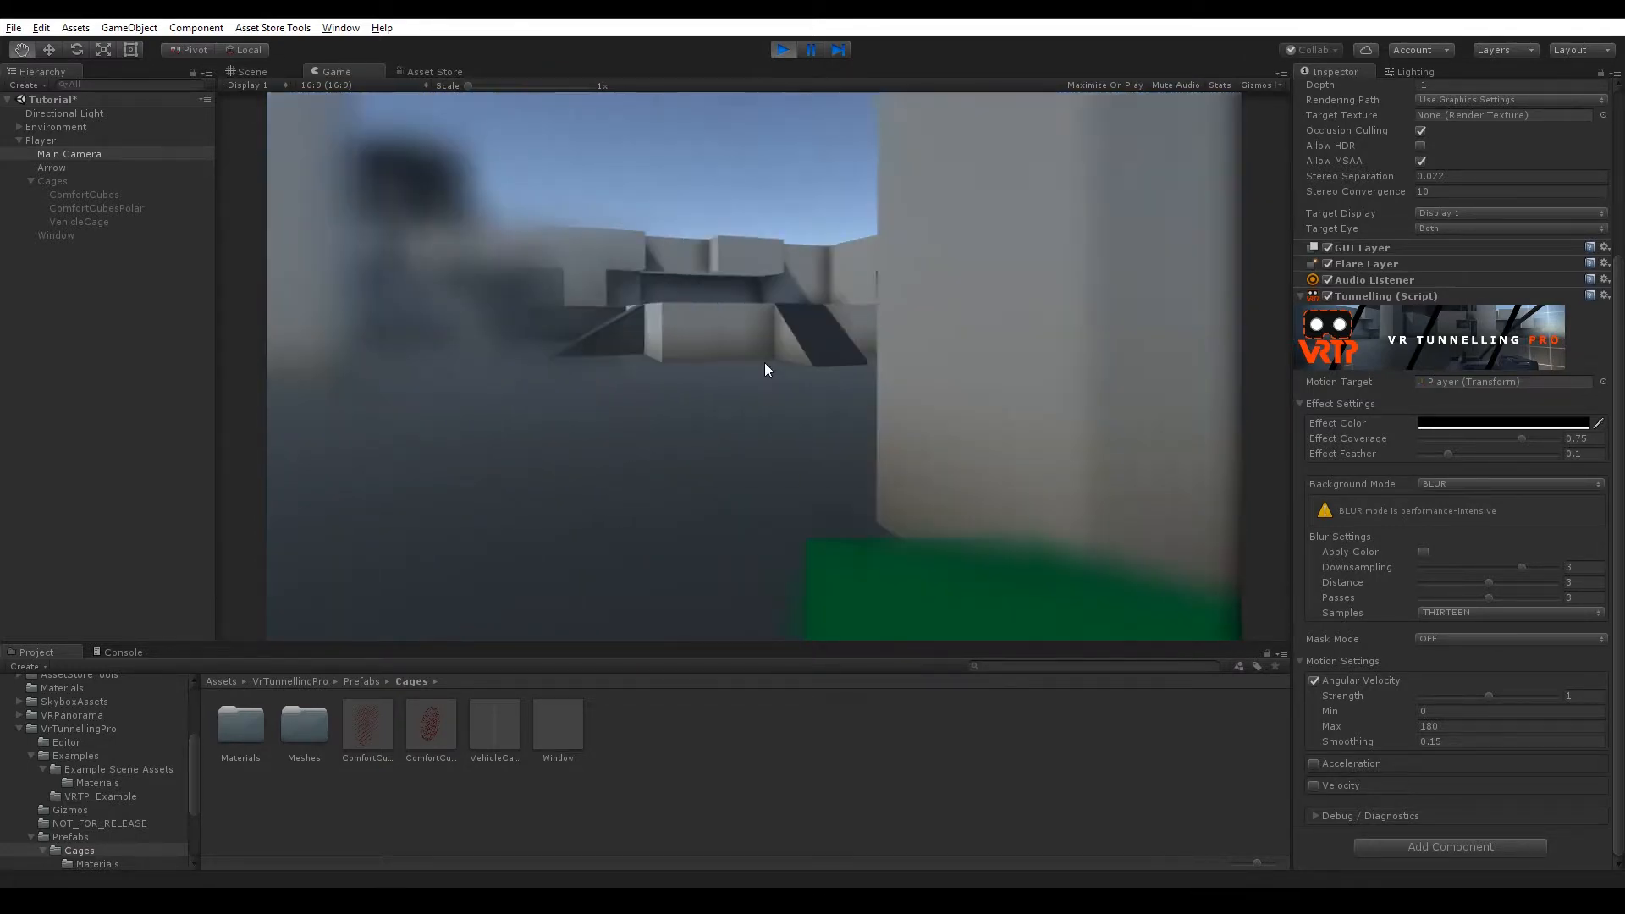
{"action": "left_click", "coordinate": [1316, 816]}
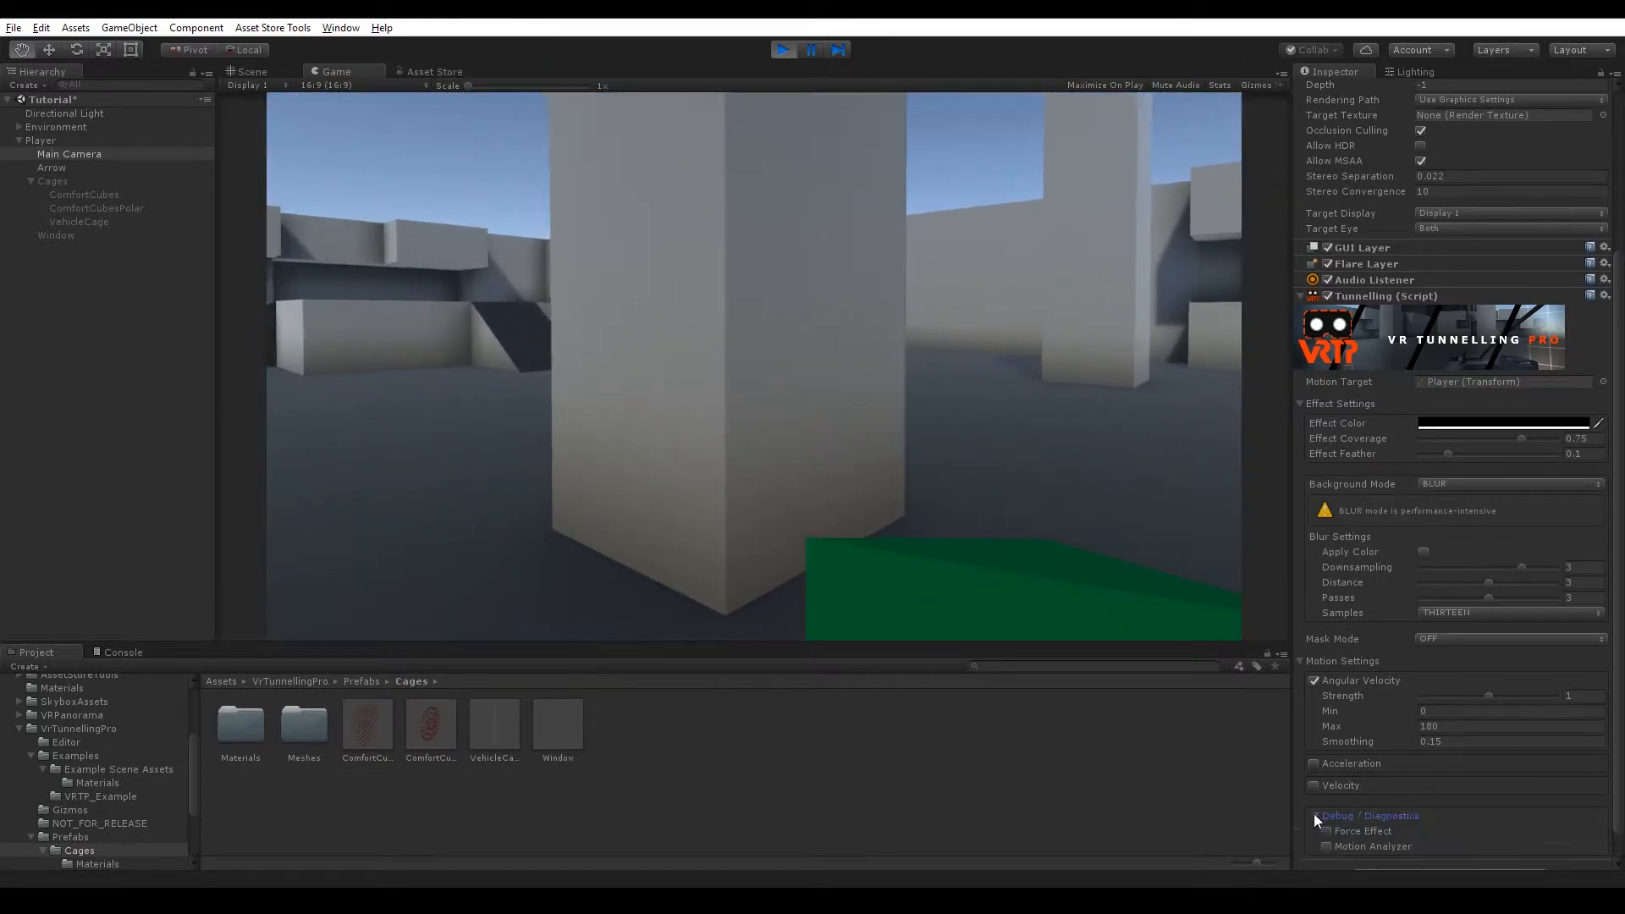
{"action": "left_click", "coordinate": [1326, 832]}
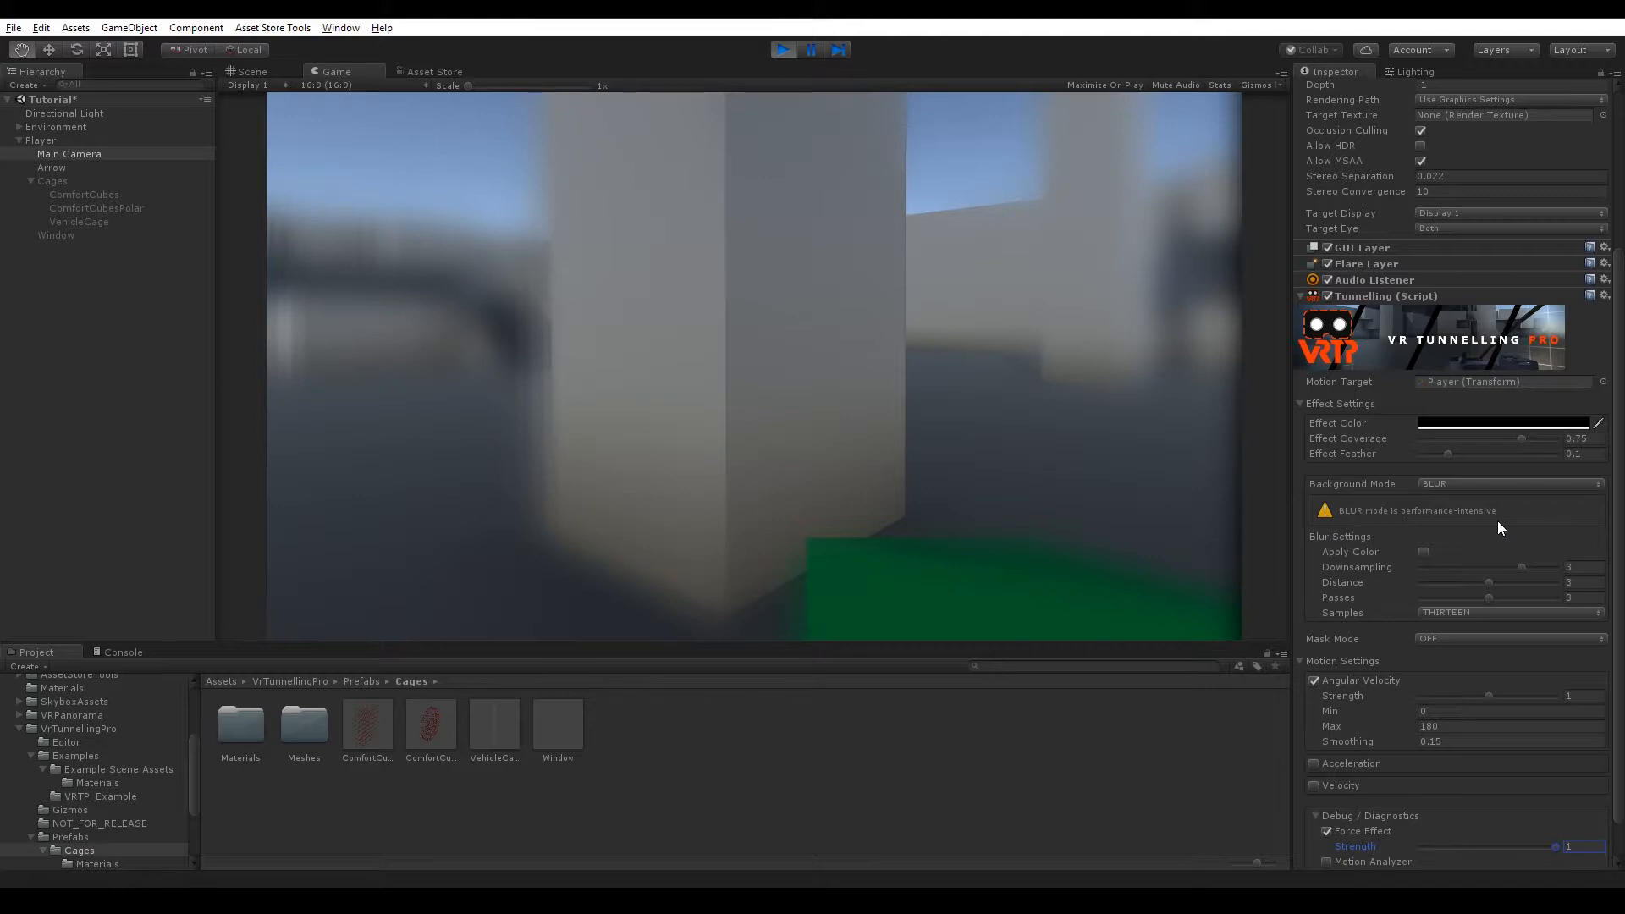
Set the blur Downsampling to 4 and Distance to 5, trying FIVE Samples before returning to THIRTEEN.
{"action": "left_click_drag", "start_coordinate": [1520, 565], "coordinate": [1566, 587]}
{"action": "left_click", "coordinate": [1489, 612]}
{"action": "left_click", "coordinate": [1455, 630]}
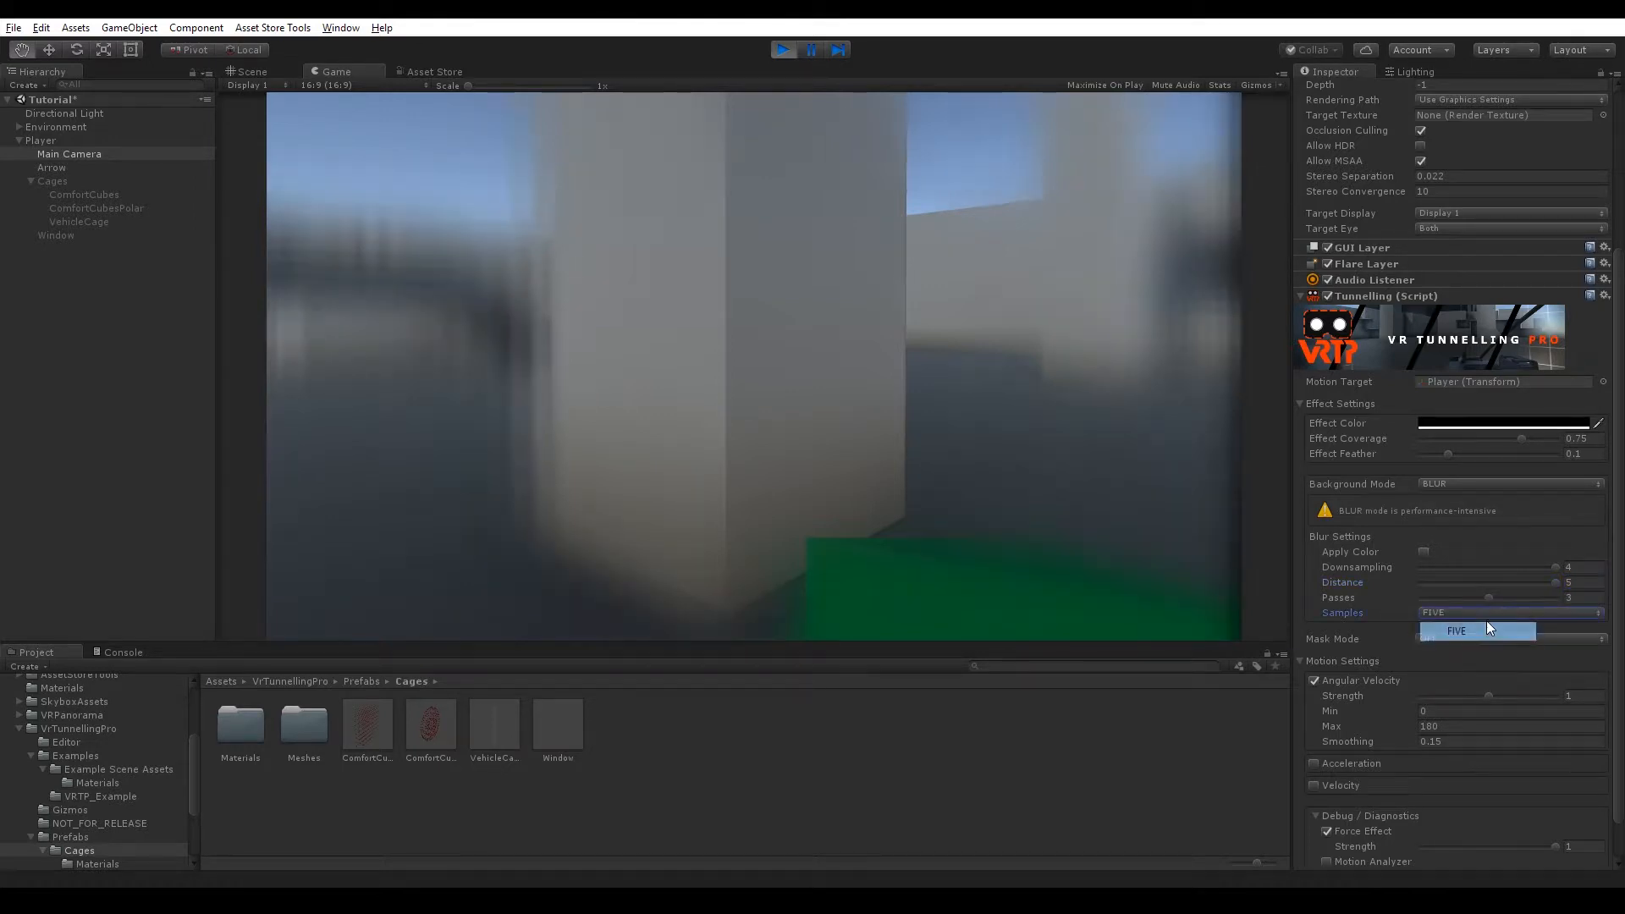
{"action": "left_click", "coordinate": [1486, 614]}
{"action": "left_click", "coordinate": [1487, 668]}
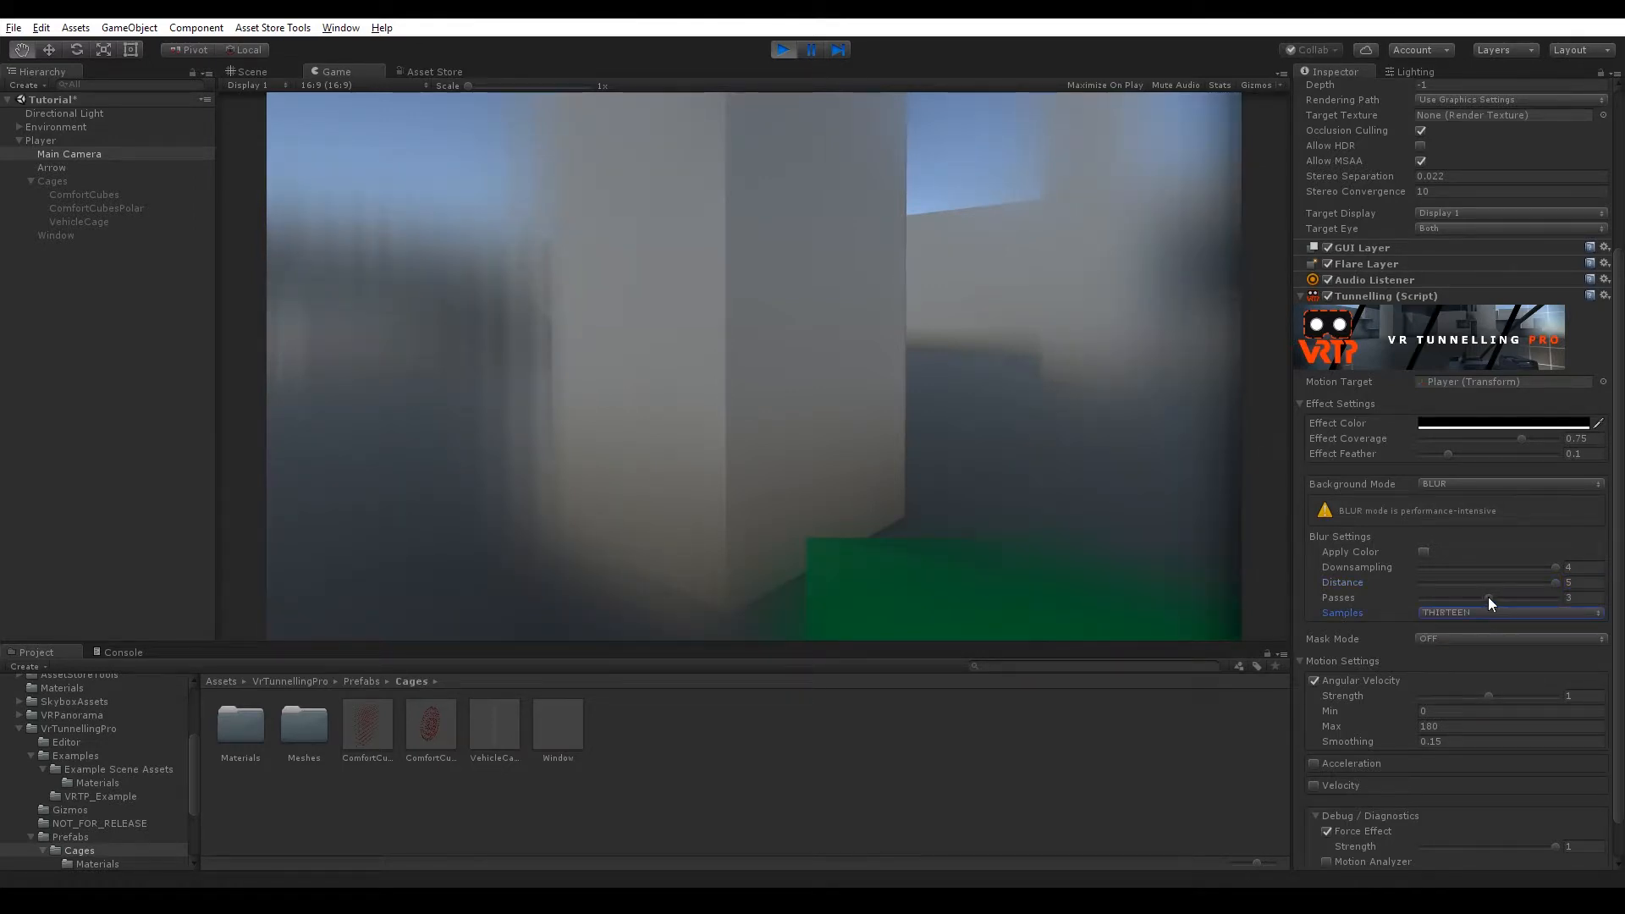
{"action": "left_click", "coordinate": [1488, 597]}
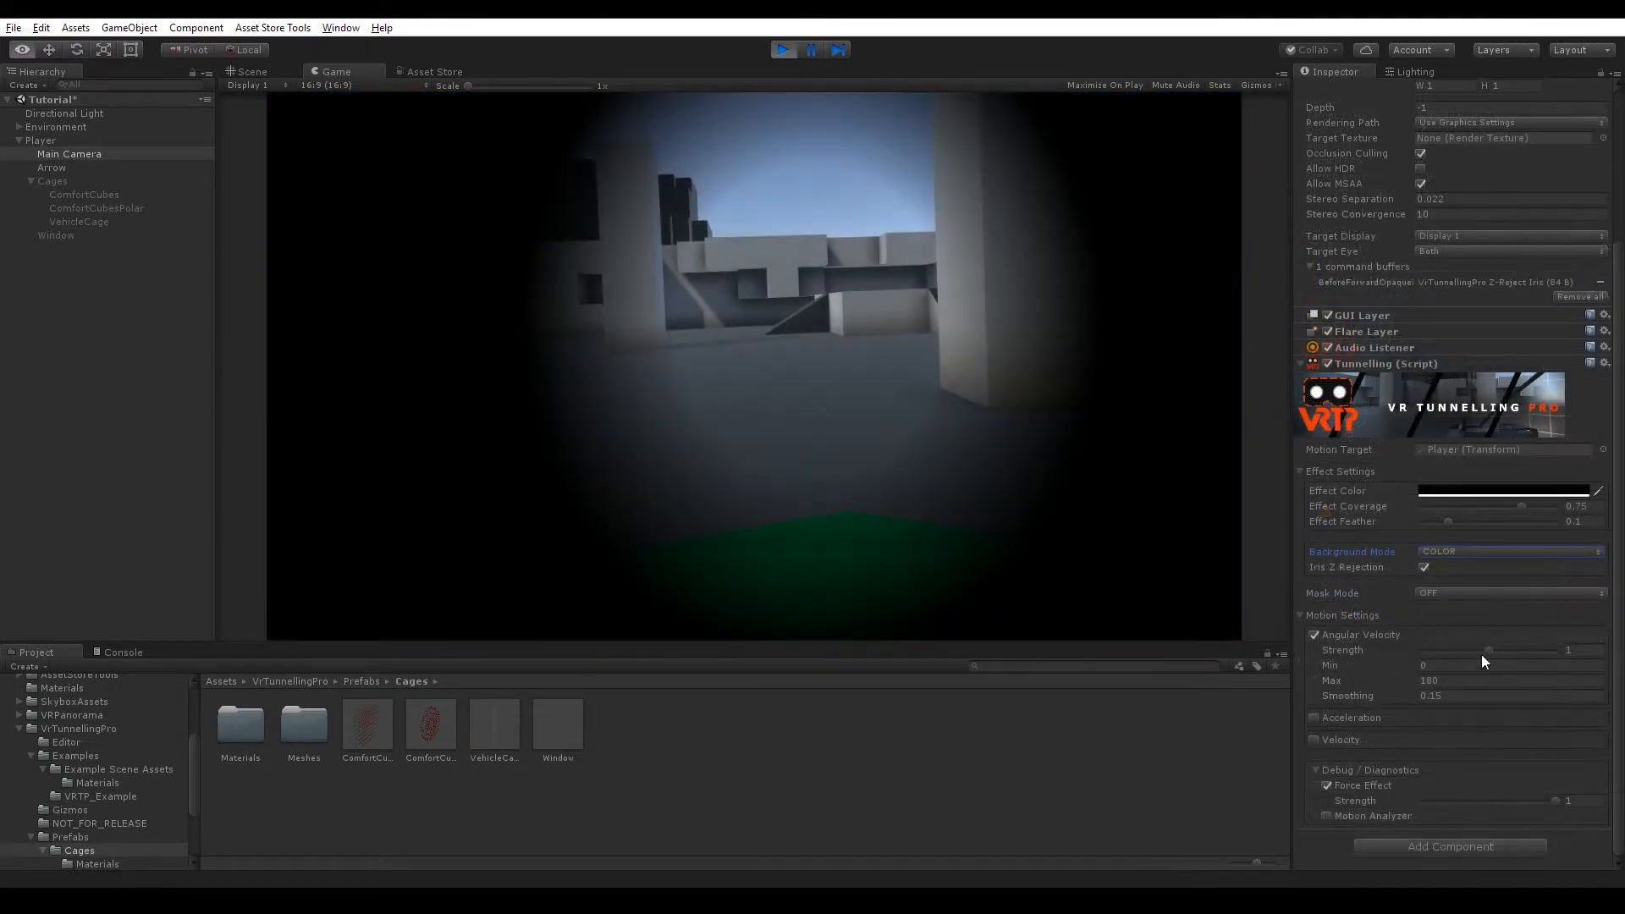
Set the Mask Mode to MASK and add a Tunnelling Mask Object component to the Arrow object.
{"action": "left_click", "coordinate": [1482, 590]}
{"action": "left_click", "coordinate": [1474, 627]}
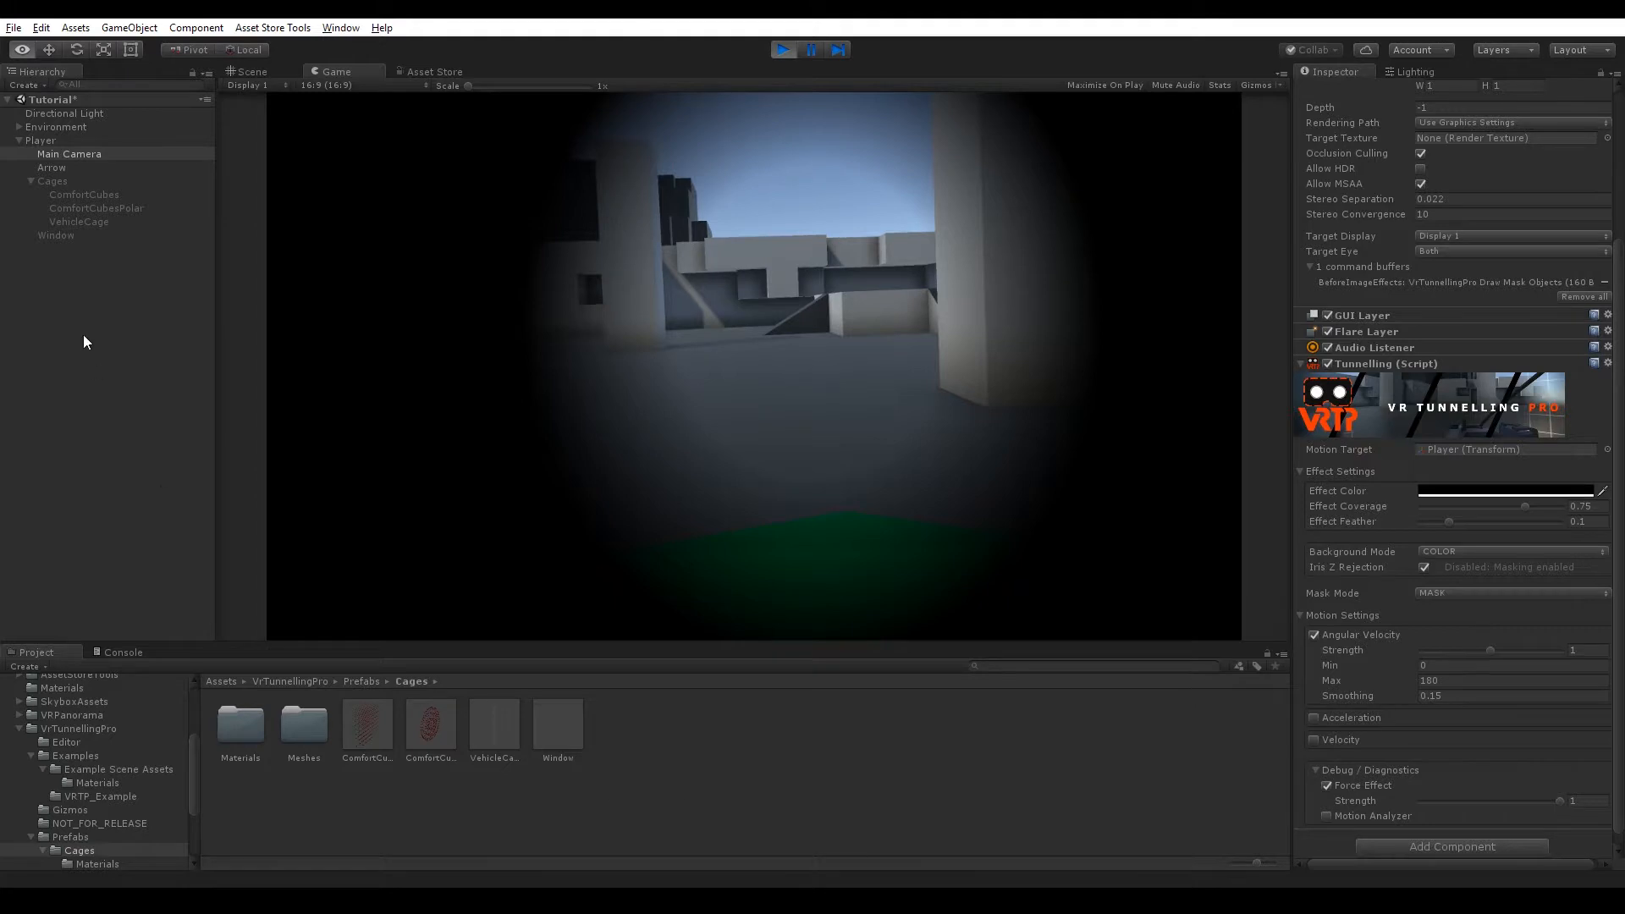
{"action": "left_click", "coordinate": [71, 169]}
{"action": "left_click", "coordinate": [1417, 470]}
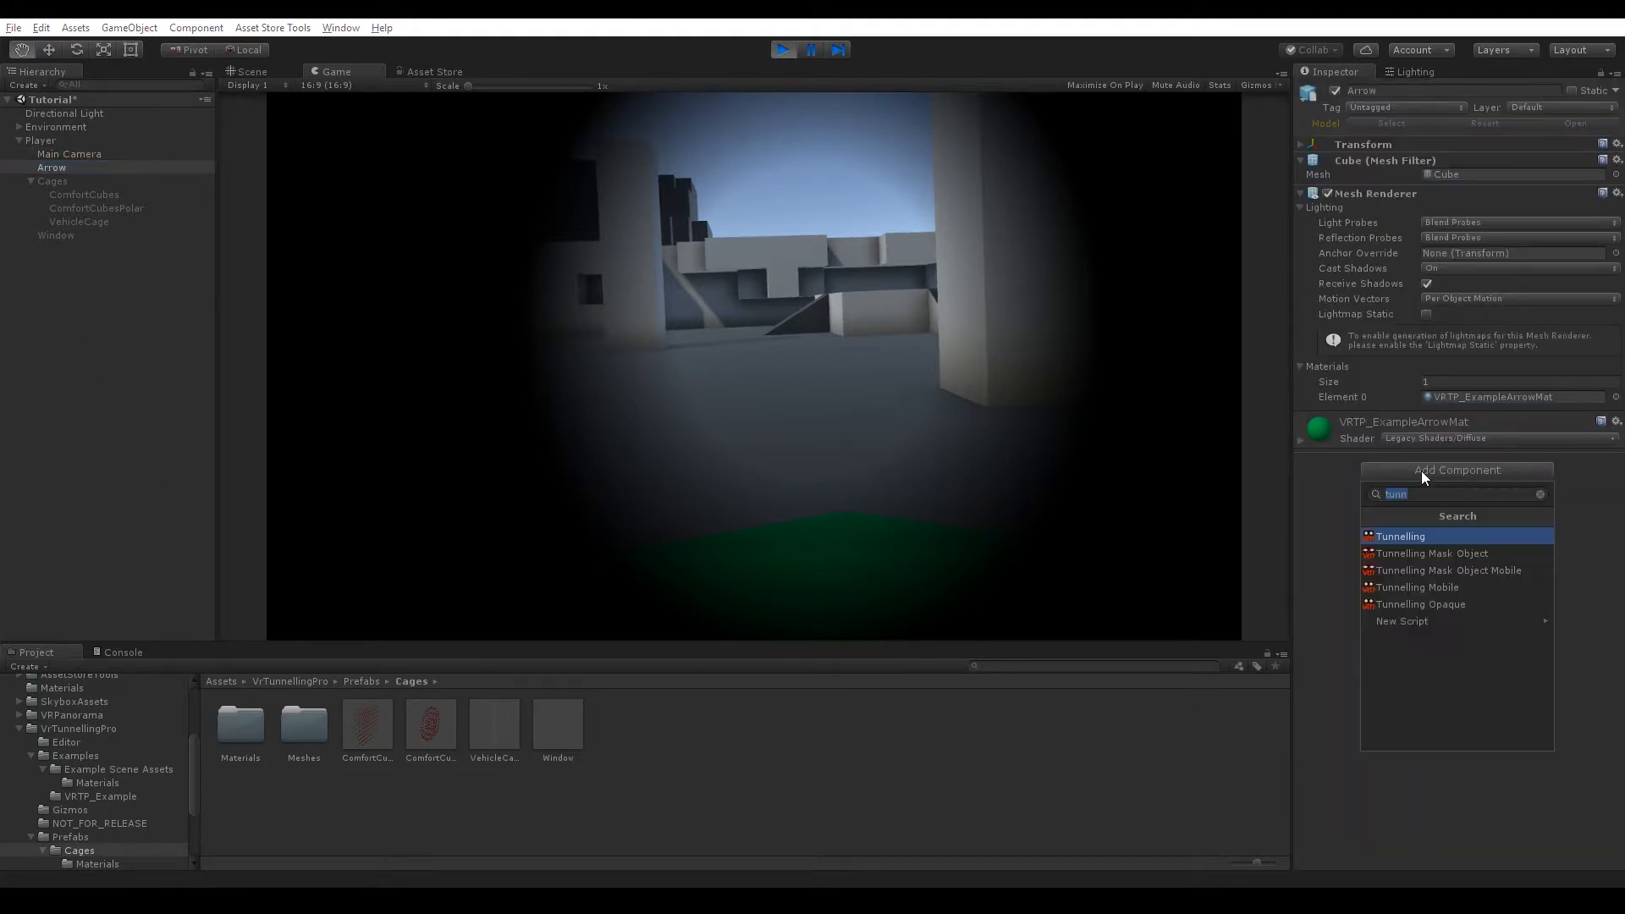
{"action": "left_click", "coordinate": [1434, 555]}
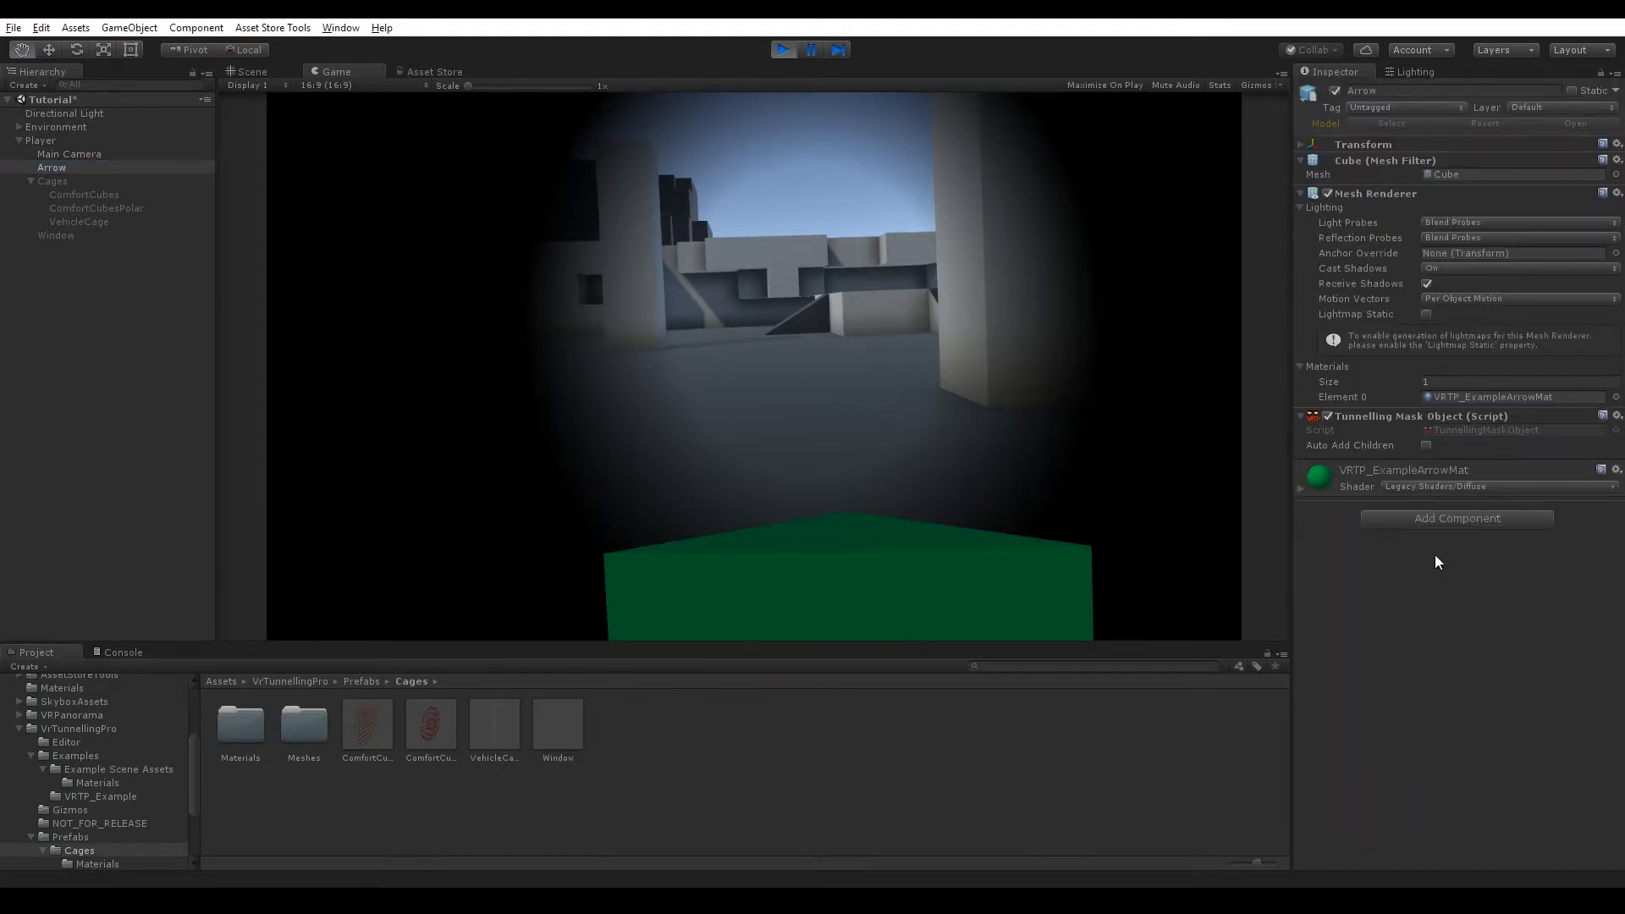
Toggle the Arrow's Tunnelling Mask Object component and the Arrow object off and on to compare the masking.
{"action": "left_click", "coordinate": [1429, 448]}
{"action": "left_click", "coordinate": [1235, 448]}
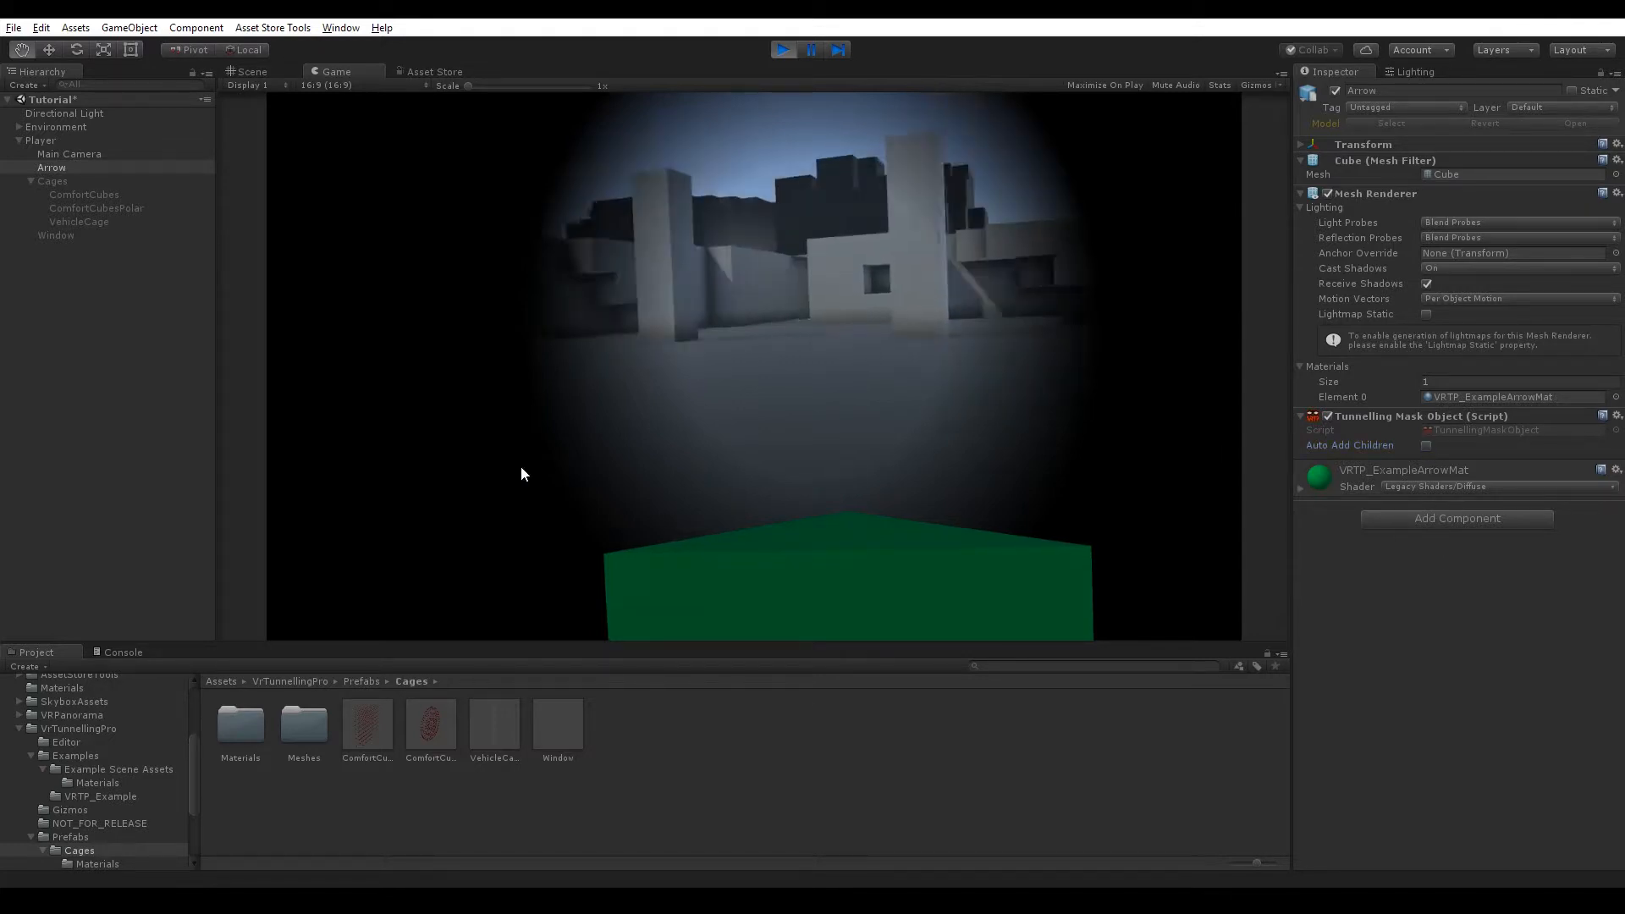
{"action": "left_click", "coordinate": [1326, 416]}
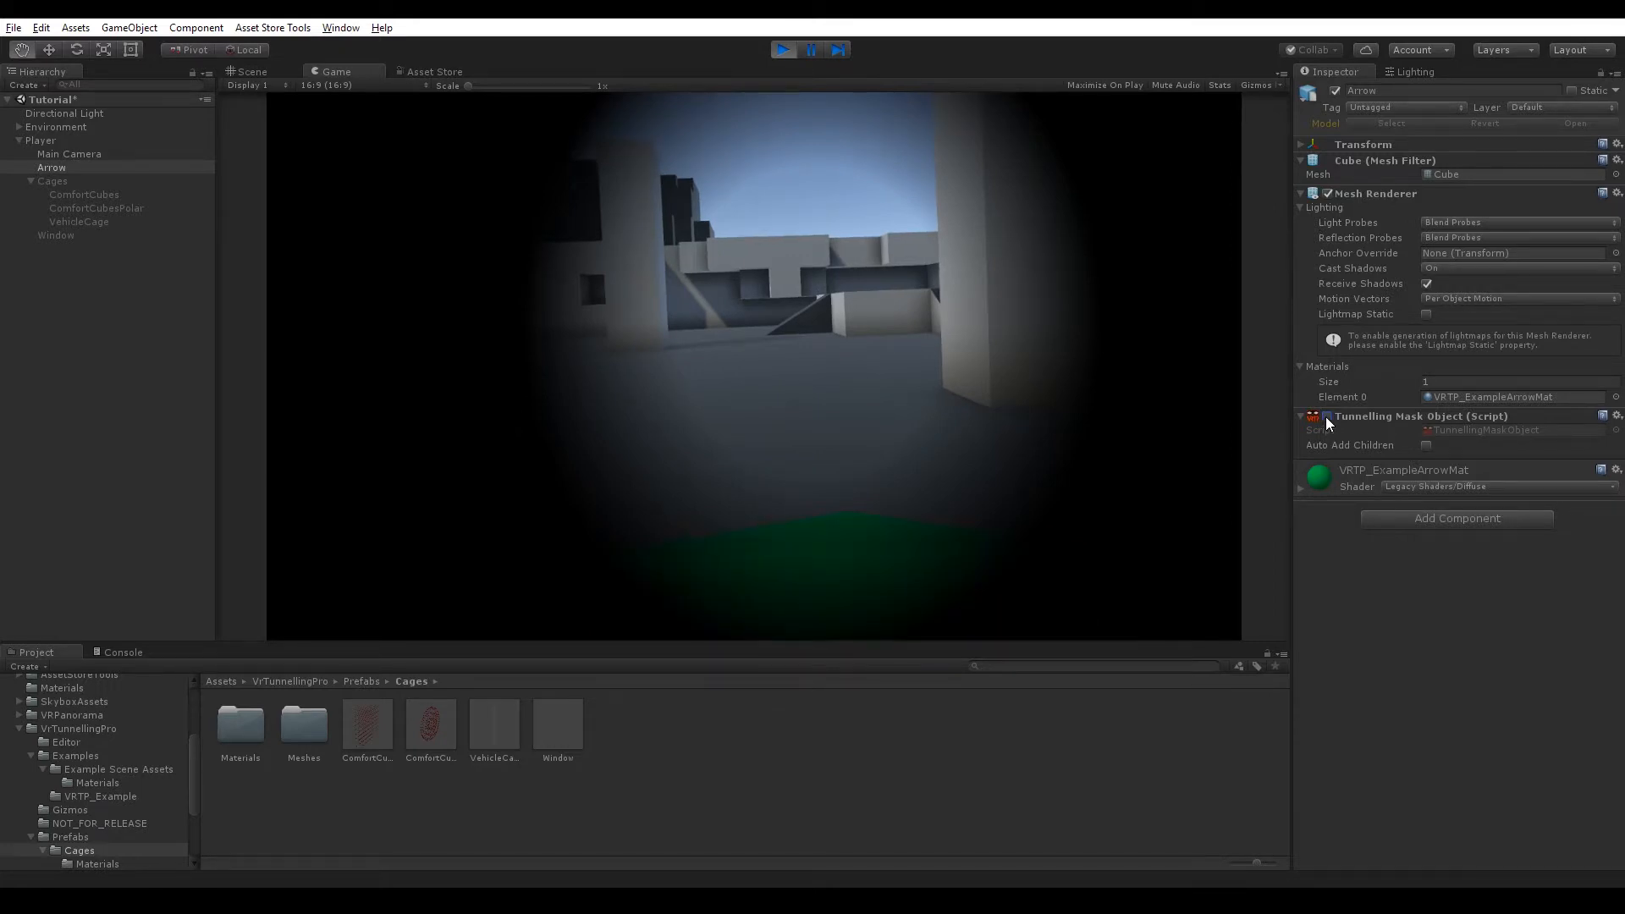
{"action": "left_click", "coordinate": [1326, 417]}
{"action": "left_click", "coordinate": [1335, 89]}
{"action": "left_click", "coordinate": [1335, 90]}
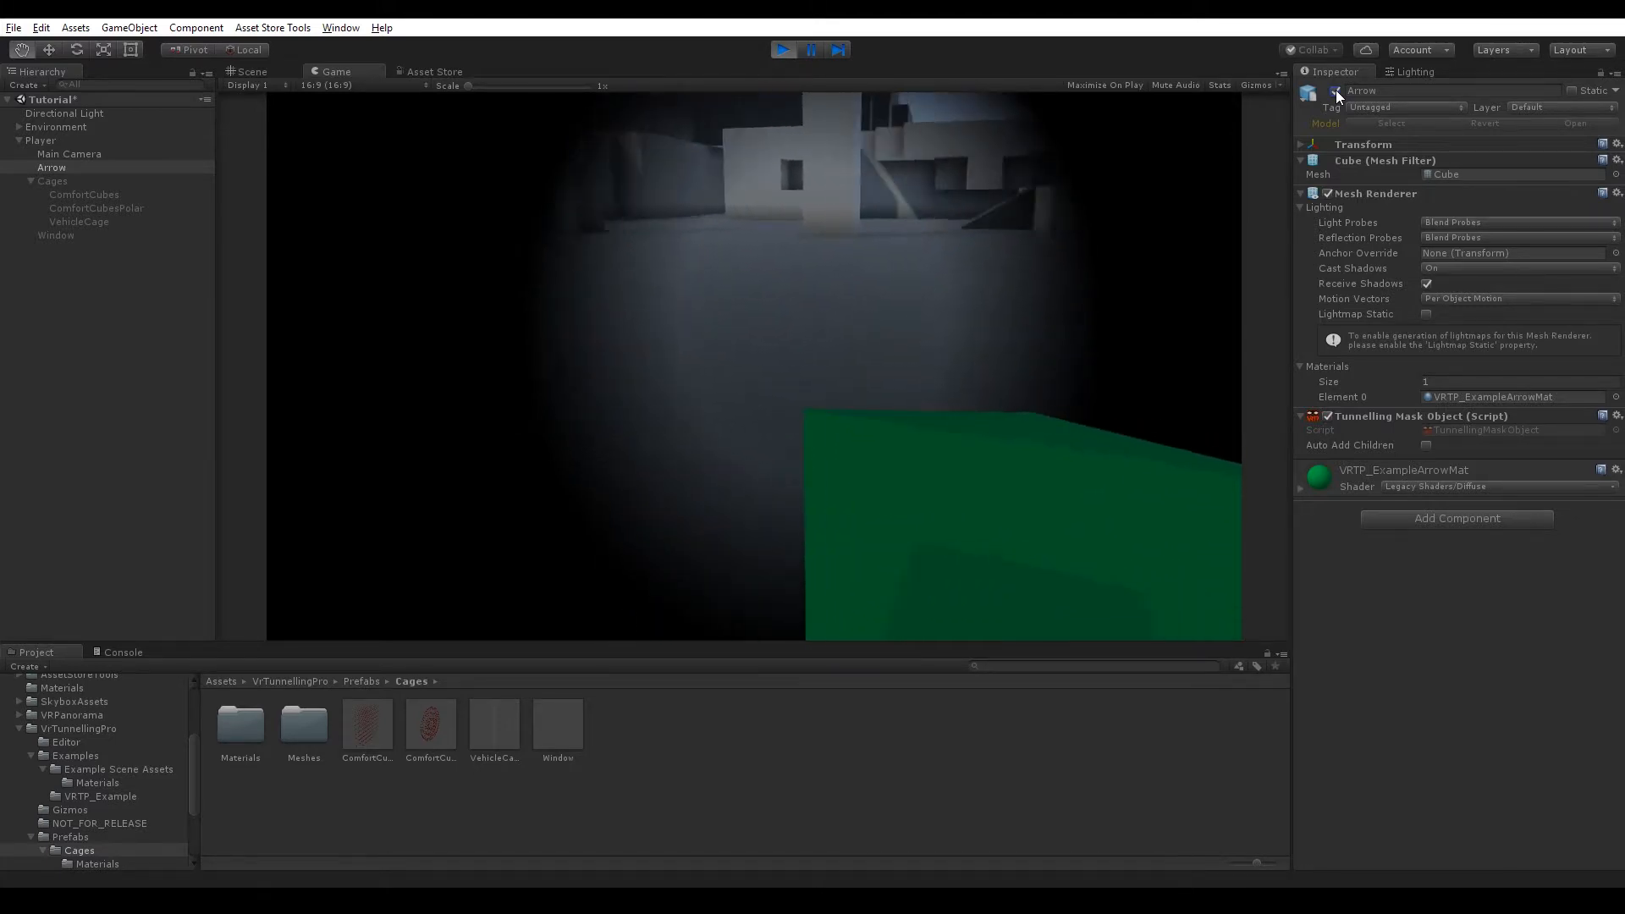
Switch the Main Camera's tunnelling Background Mode to SKYBOX.
{"action": "left_click", "coordinate": [76, 154]}
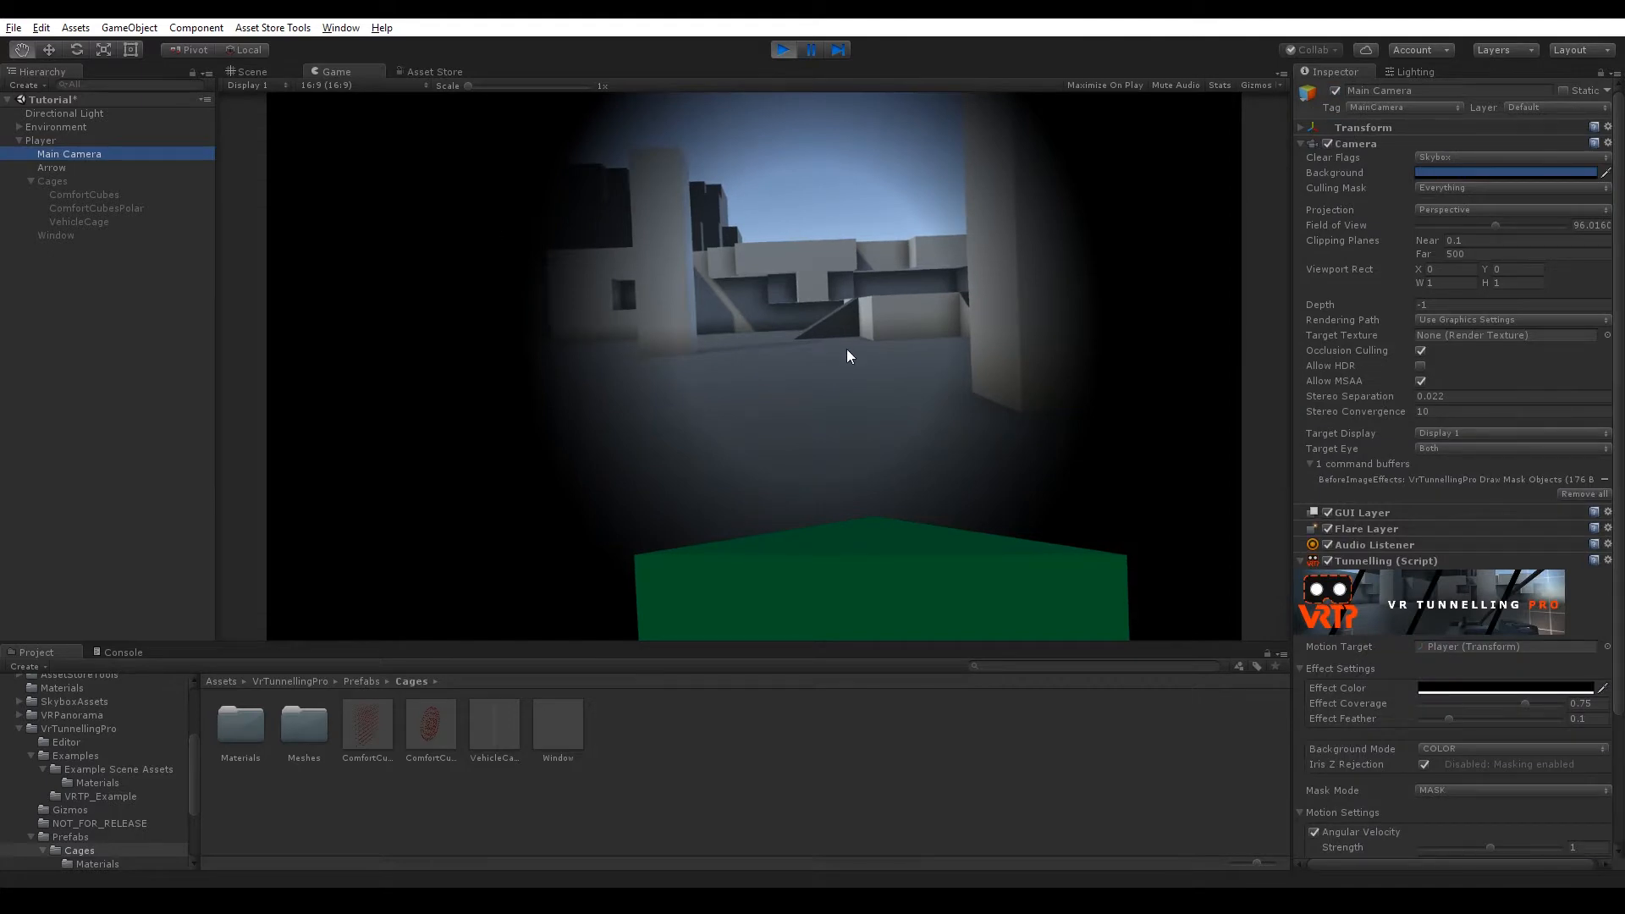
{"action": "scroll", "coordinate": [1442, 596], "scroll_direction": "down", "scroll_amount": 5}
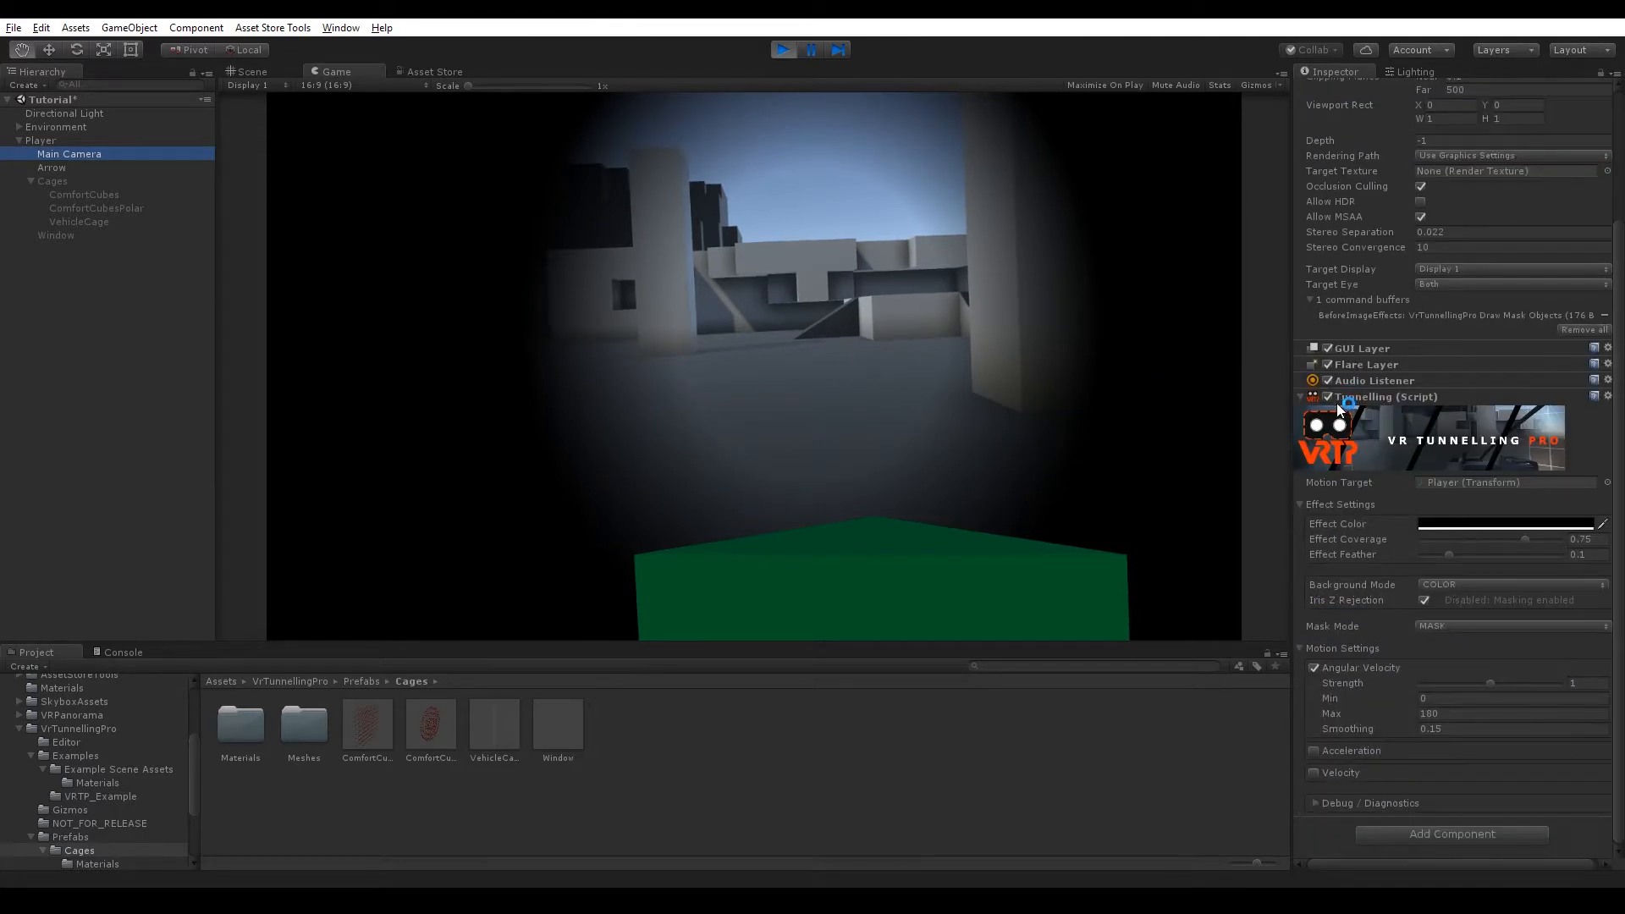
{"action": "left_click", "coordinate": [1475, 583]}
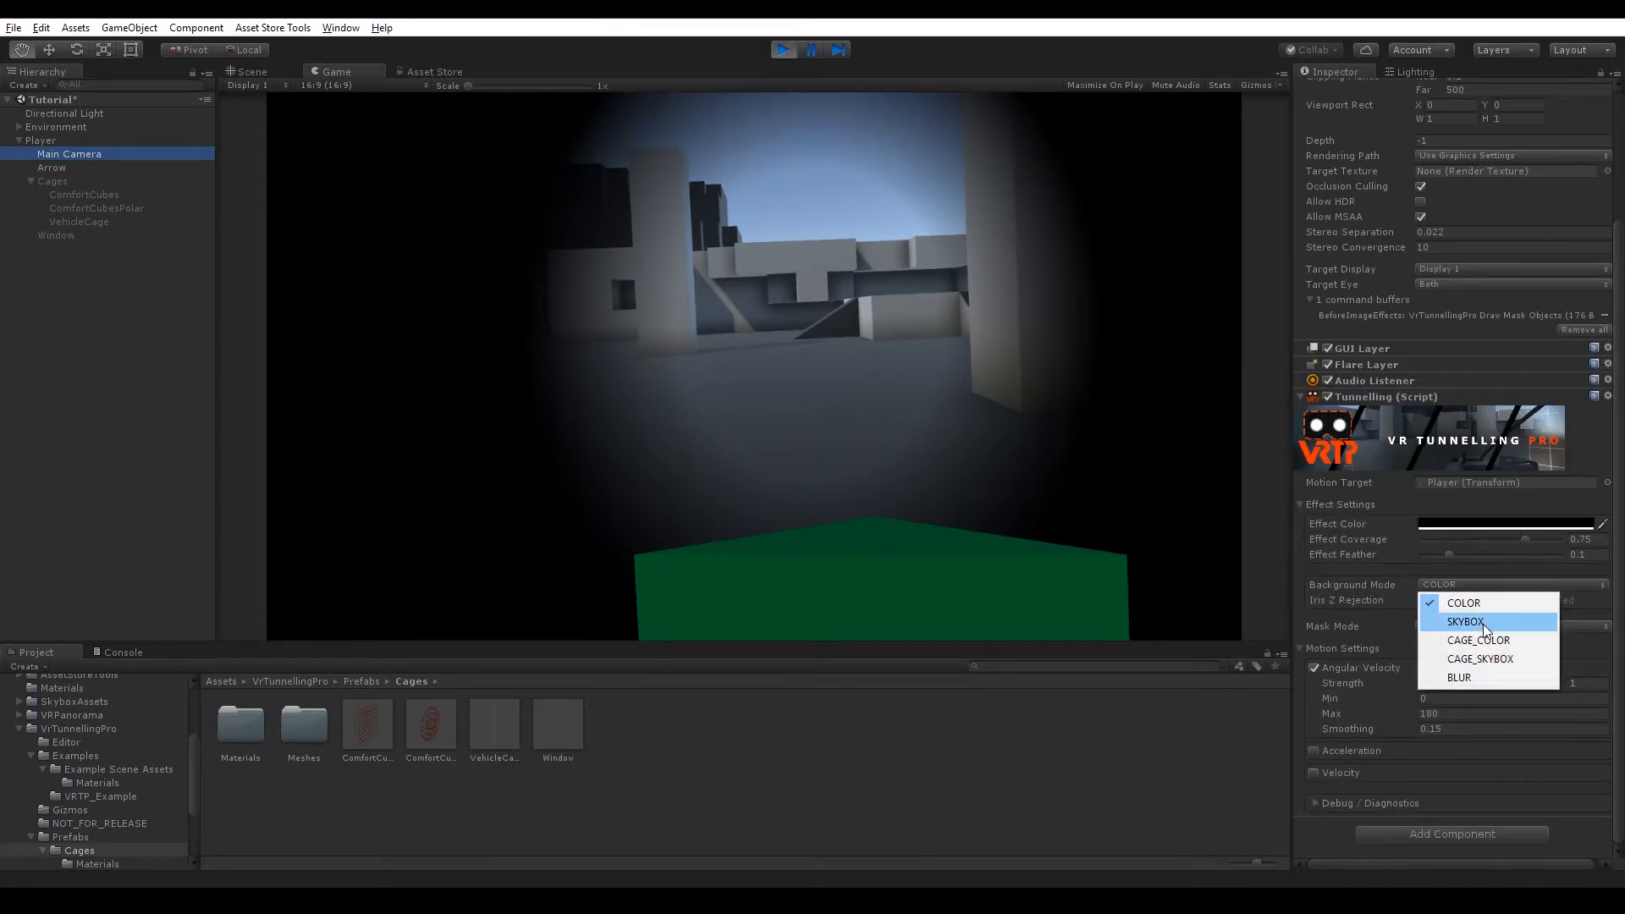
{"action": "left_click", "coordinate": [1482, 623]}
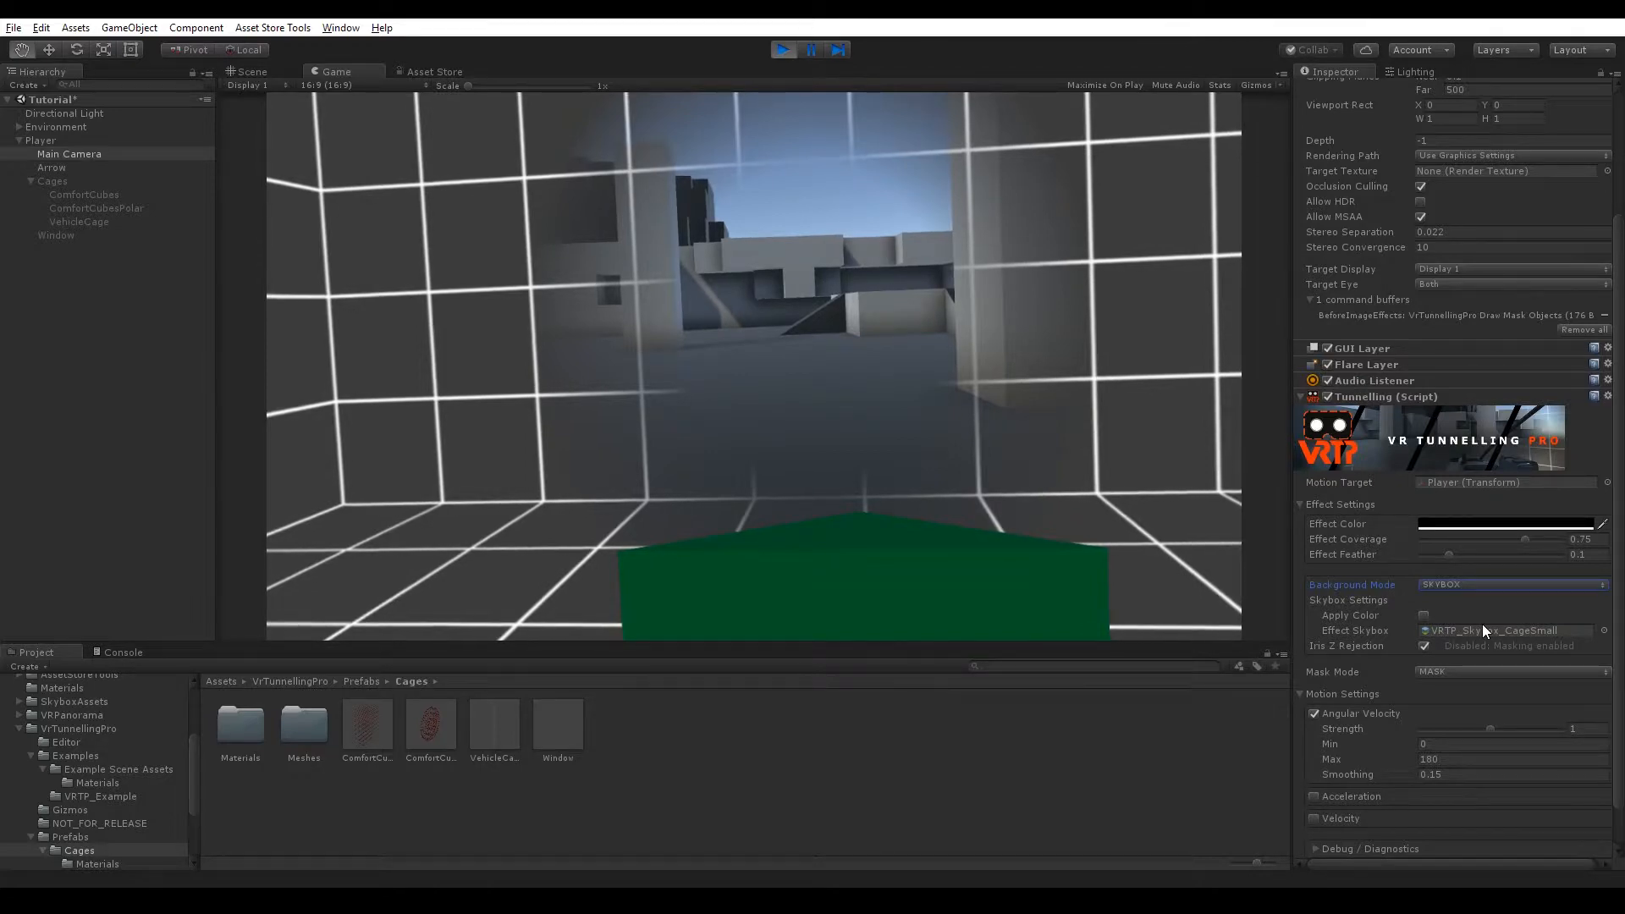
Set the tunnelling Mask Mode to WINDOW.
{"action": "scroll", "coordinate": [1464, 677], "scroll_direction": "up", "scroll_amount": 2}
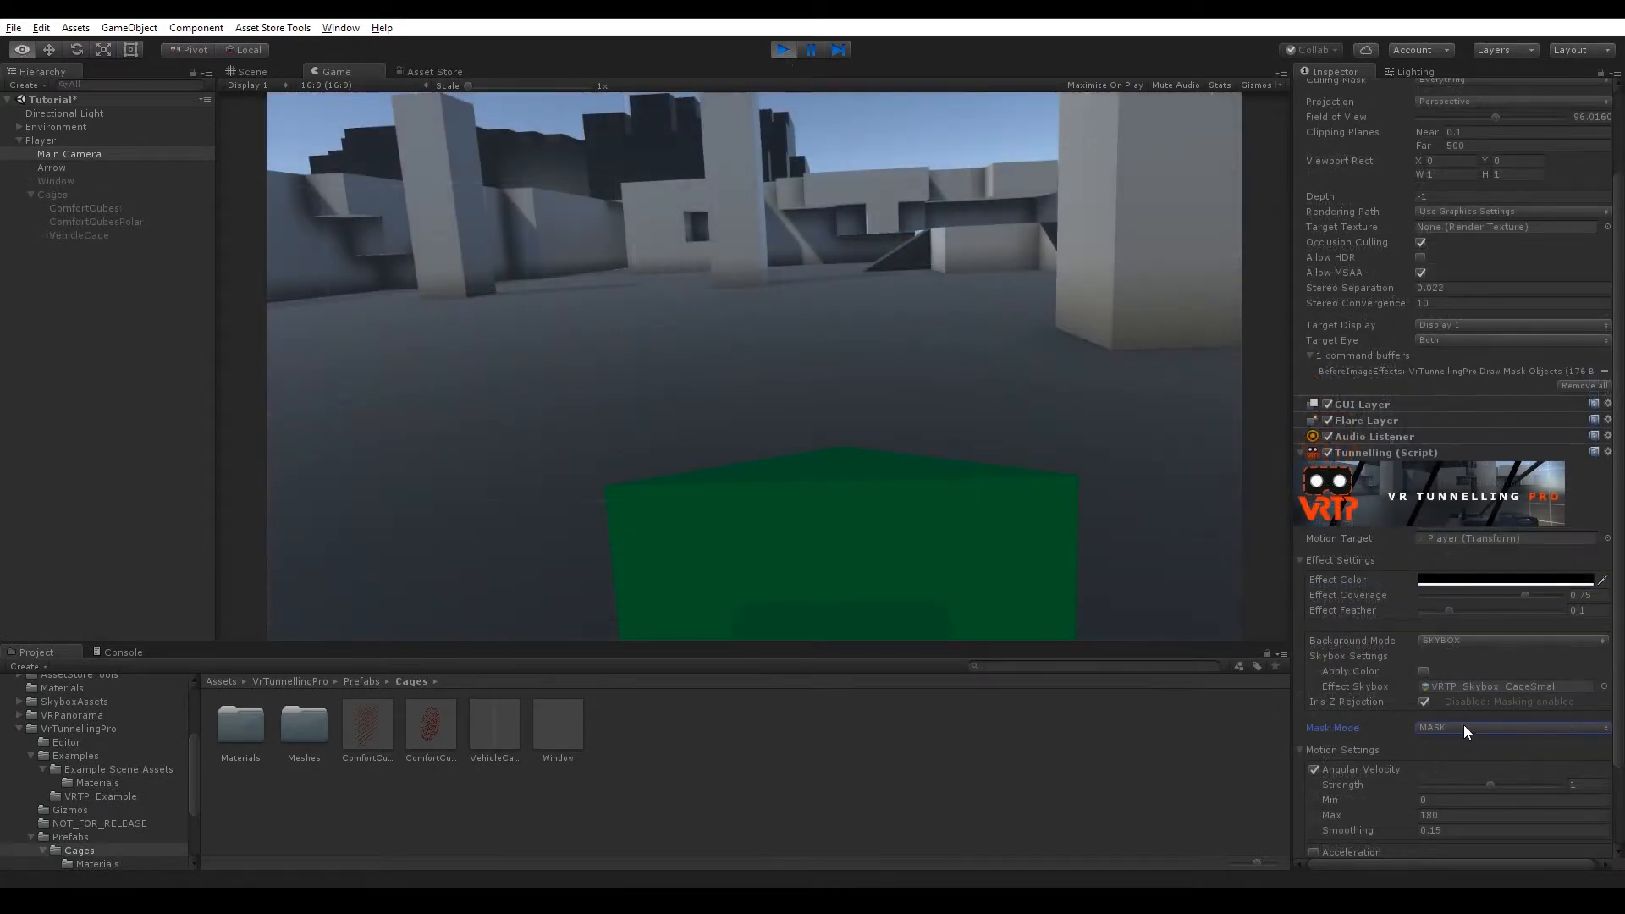
{"action": "left_click", "coordinate": [1464, 727]}
{"action": "left_click", "coordinate": [1470, 785]}
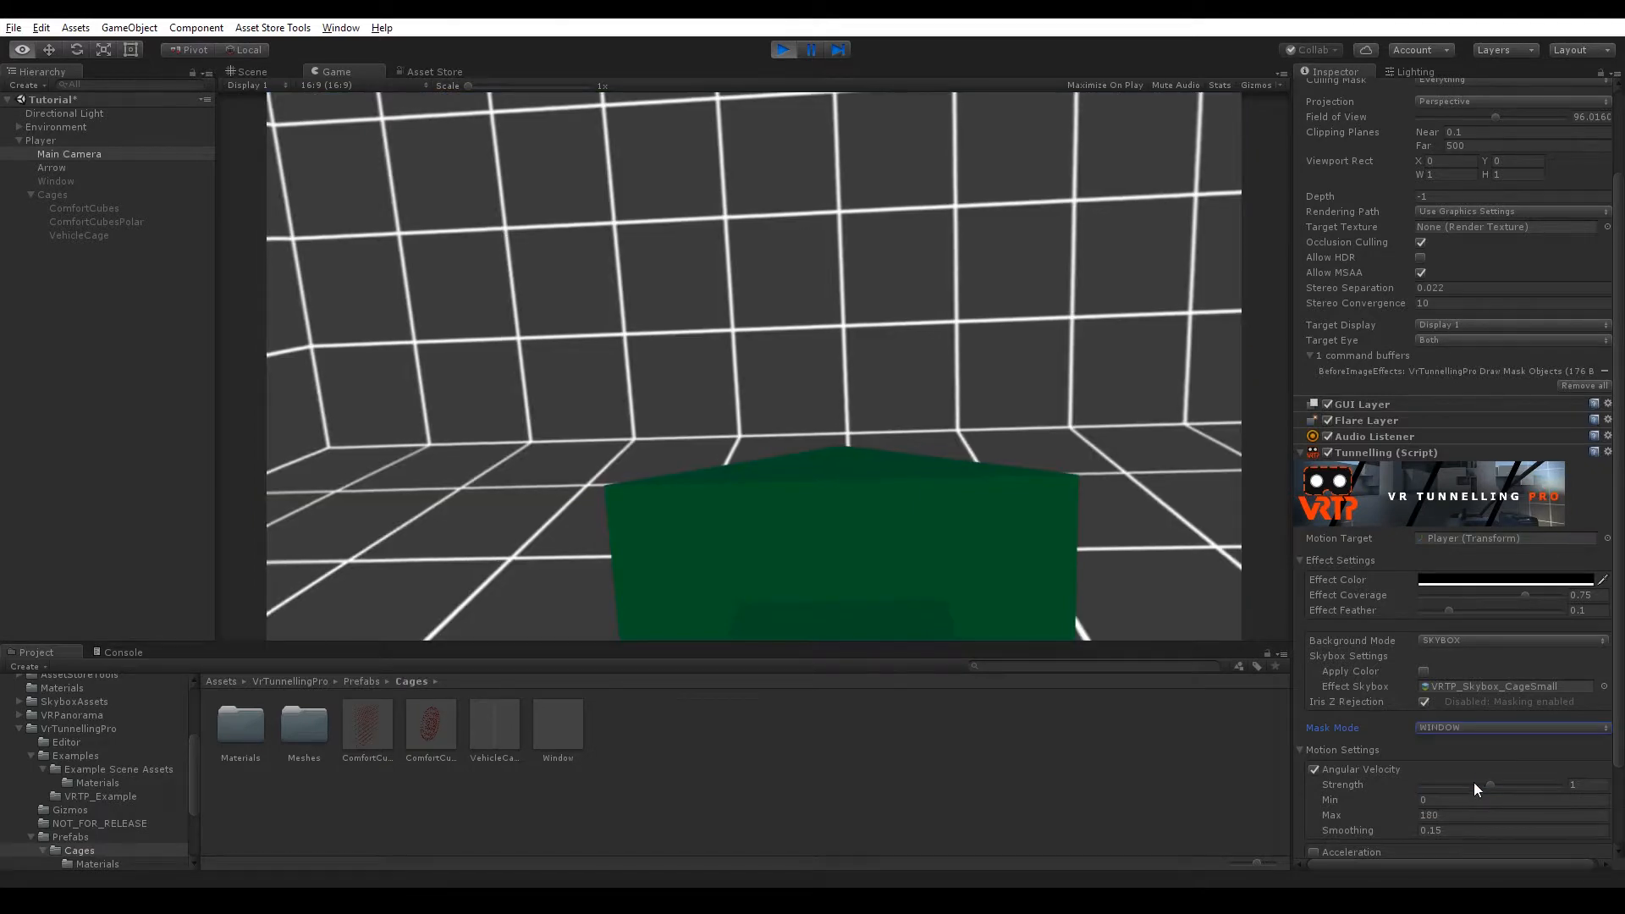
Activate the Window object under Player in the hierarchy.
{"action": "scroll", "coordinate": [1405, 736], "scroll_direction": "down", "scroll_amount": 2}
{"action": "scroll", "coordinate": [1398, 737], "scroll_direction": "down", "scroll_amount": 2}
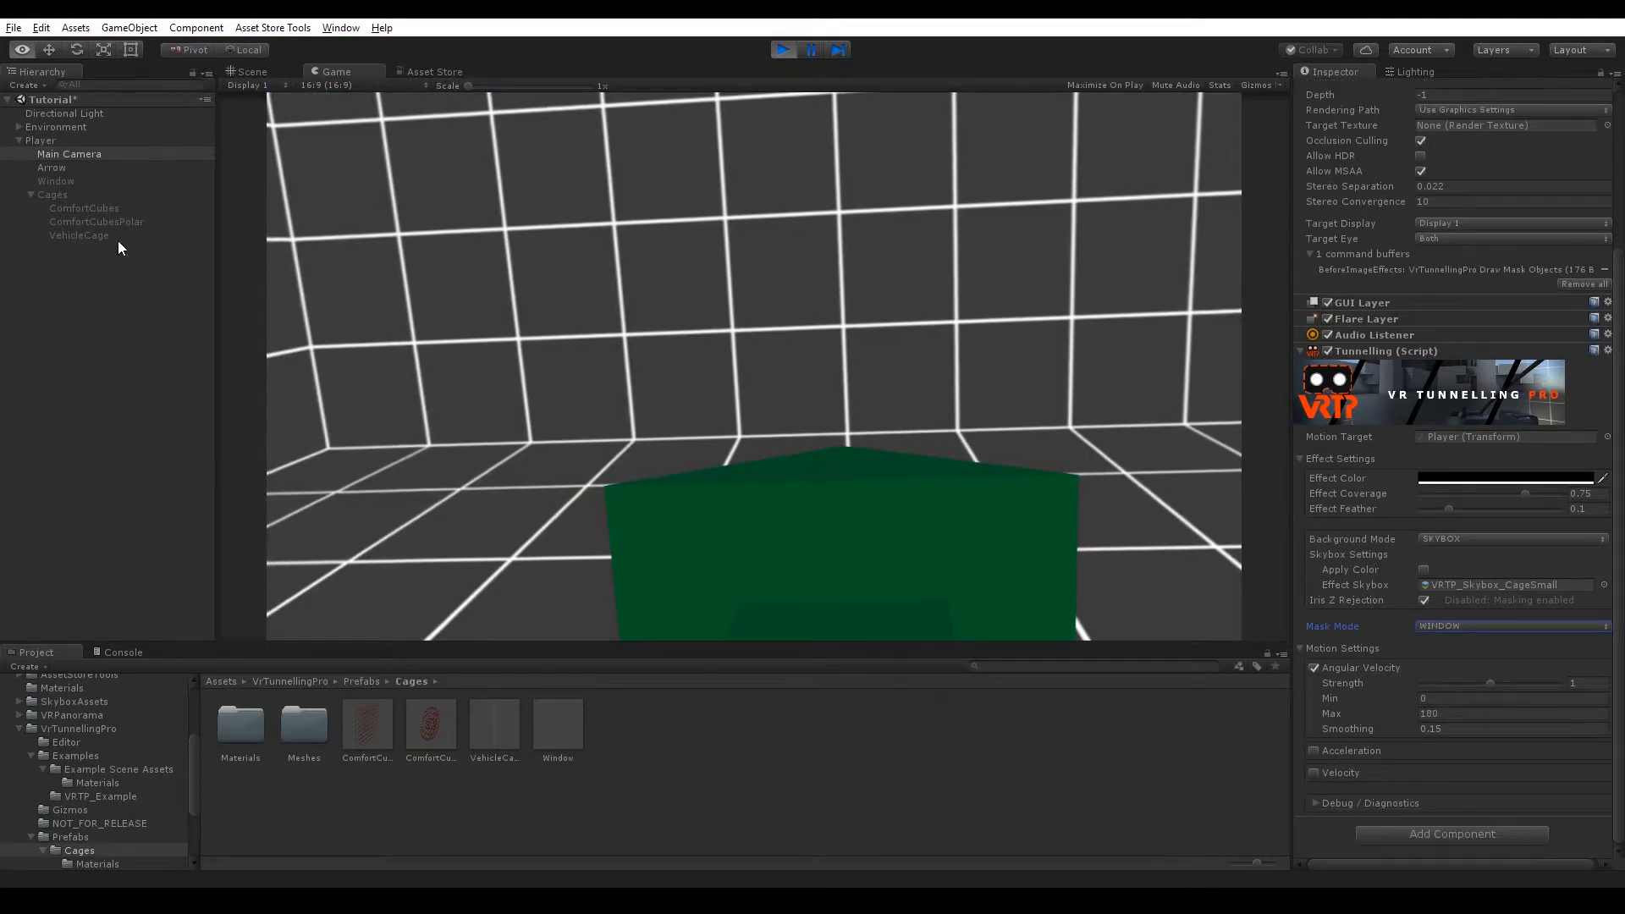
{"action": "left_click", "coordinate": [54, 181]}
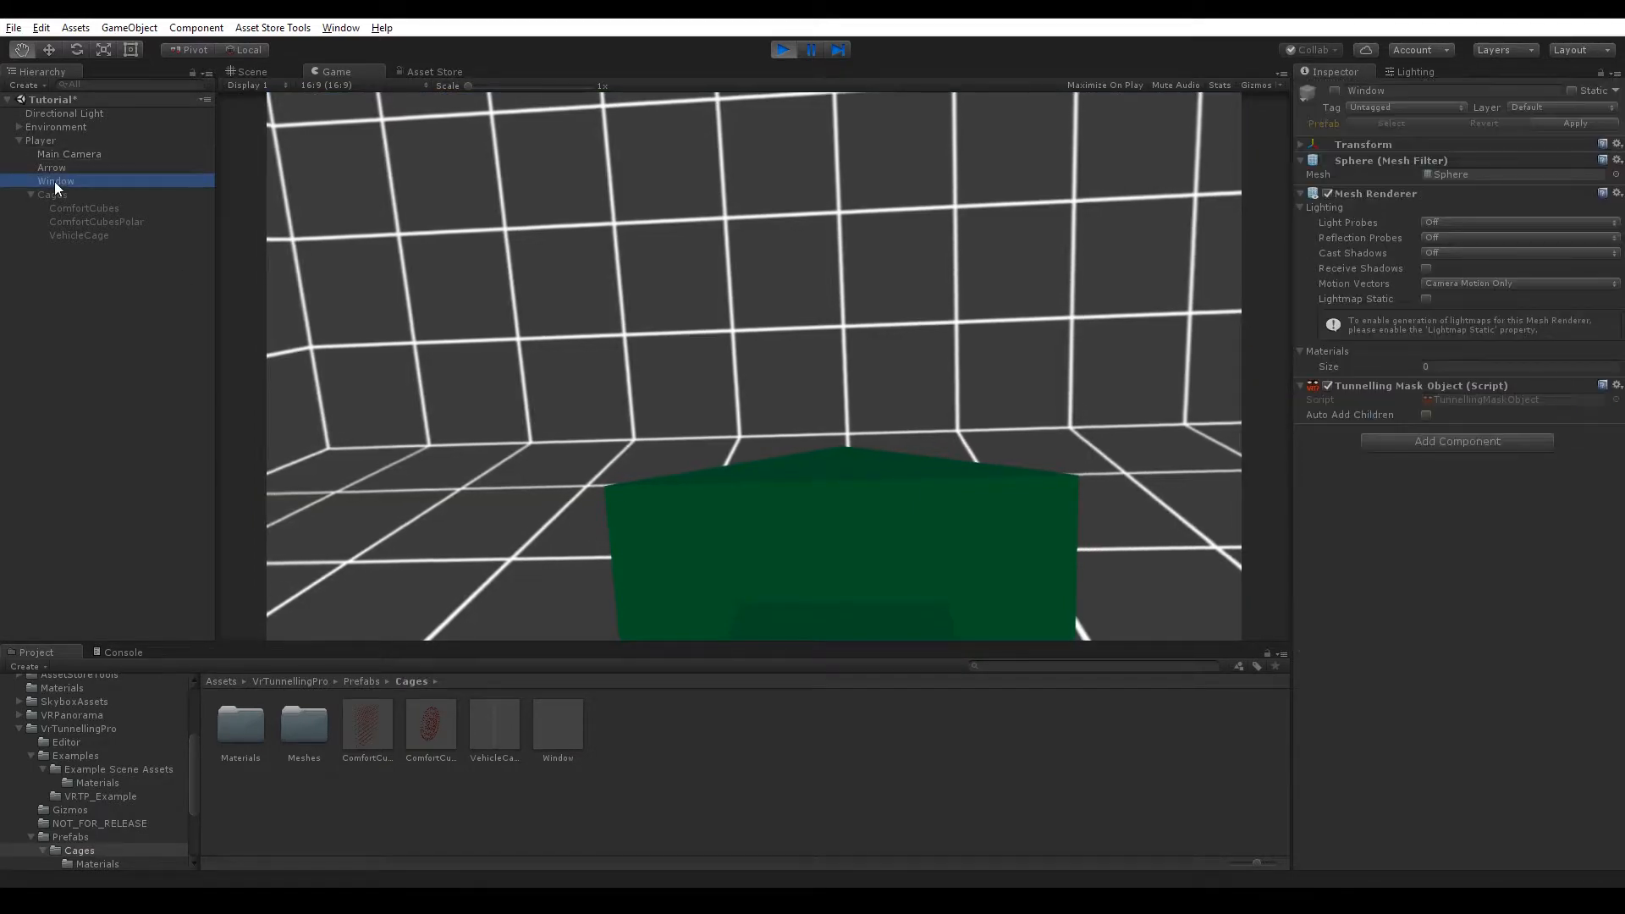
{"action": "left_click", "coordinate": [1336, 91]}
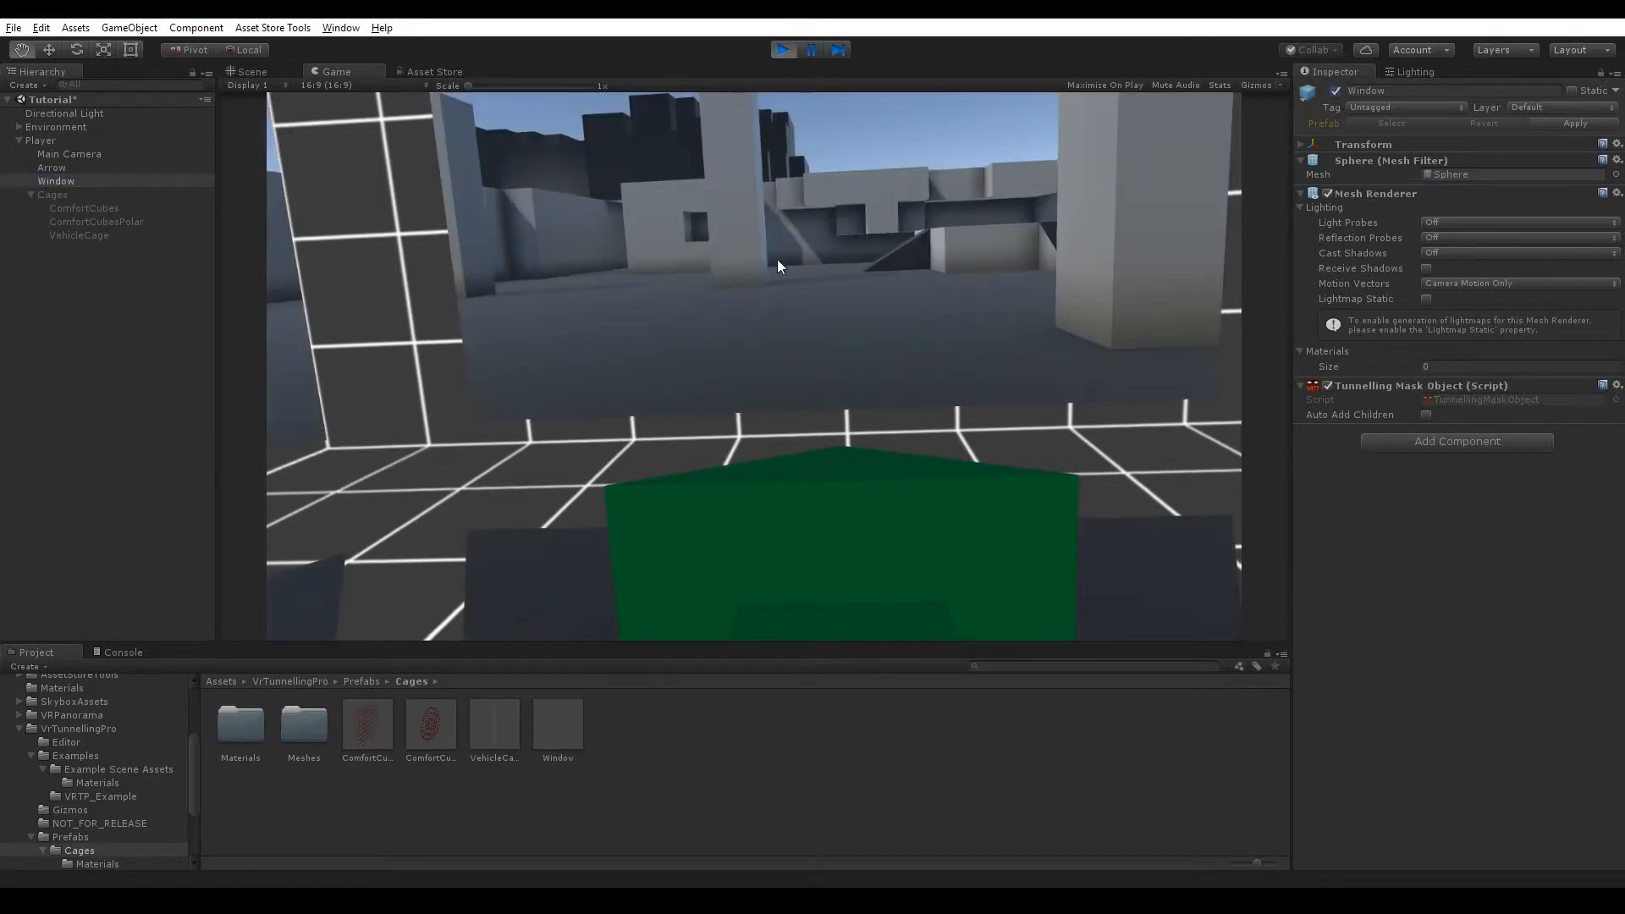
Deactivate the Arrow object under Player.
{"action": "left_click", "coordinate": [211, 172]}
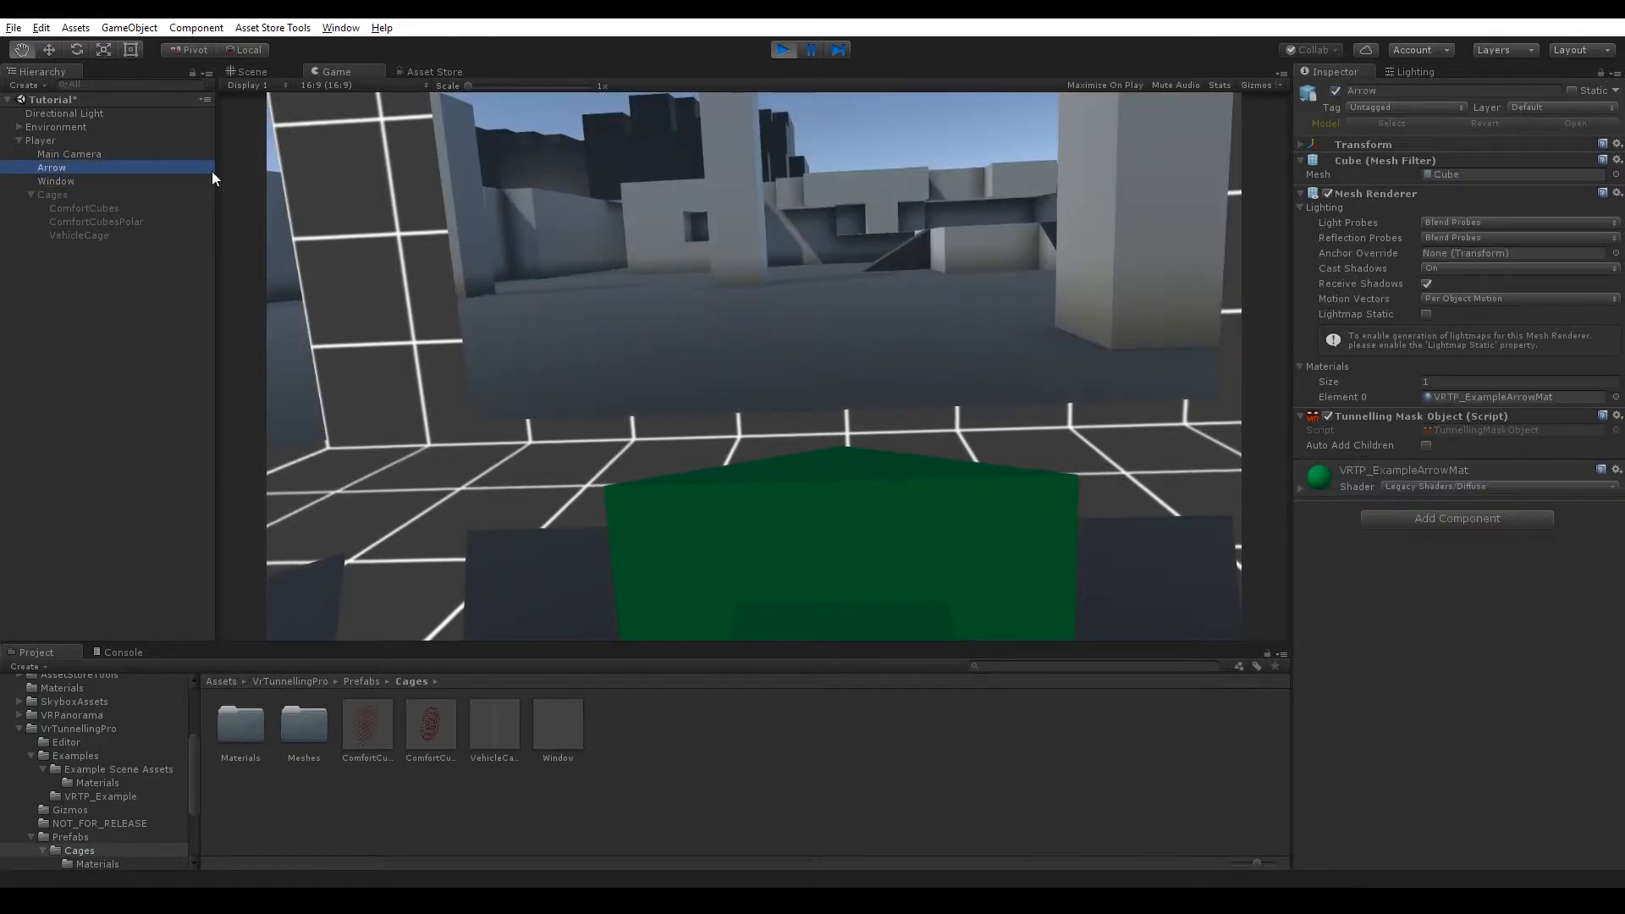
{"action": "left_click", "coordinate": [1335, 91]}
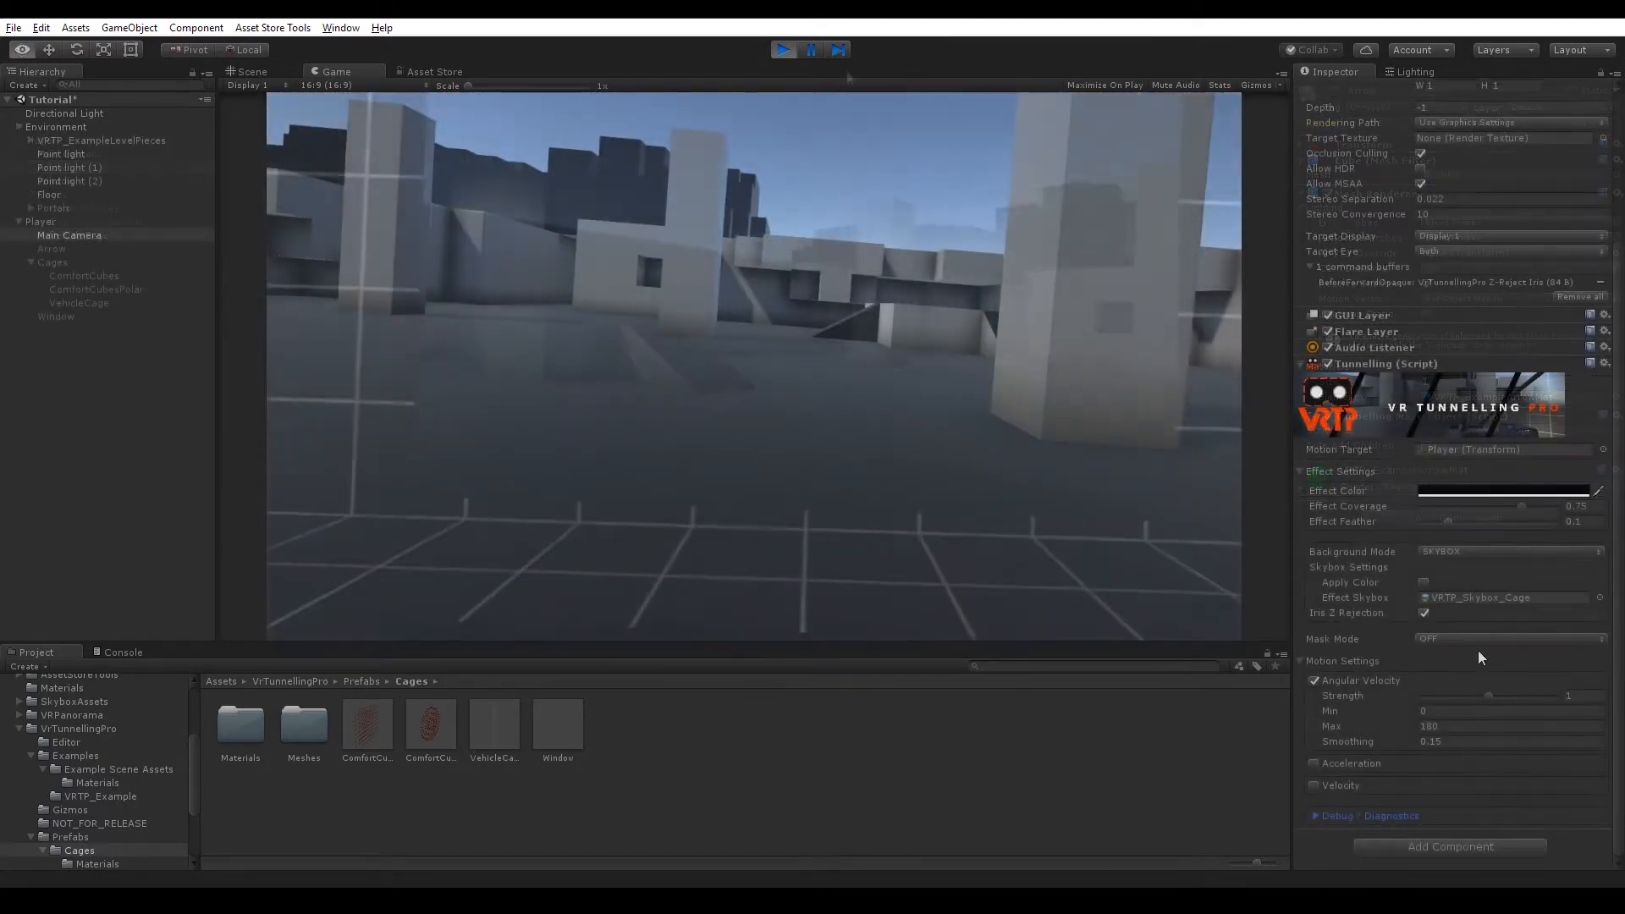
Set the tunnelling Mask Mode to PORTAL.
{"action": "left_click", "coordinate": [1464, 638]}
{"action": "left_click", "coordinate": [1462, 714]}
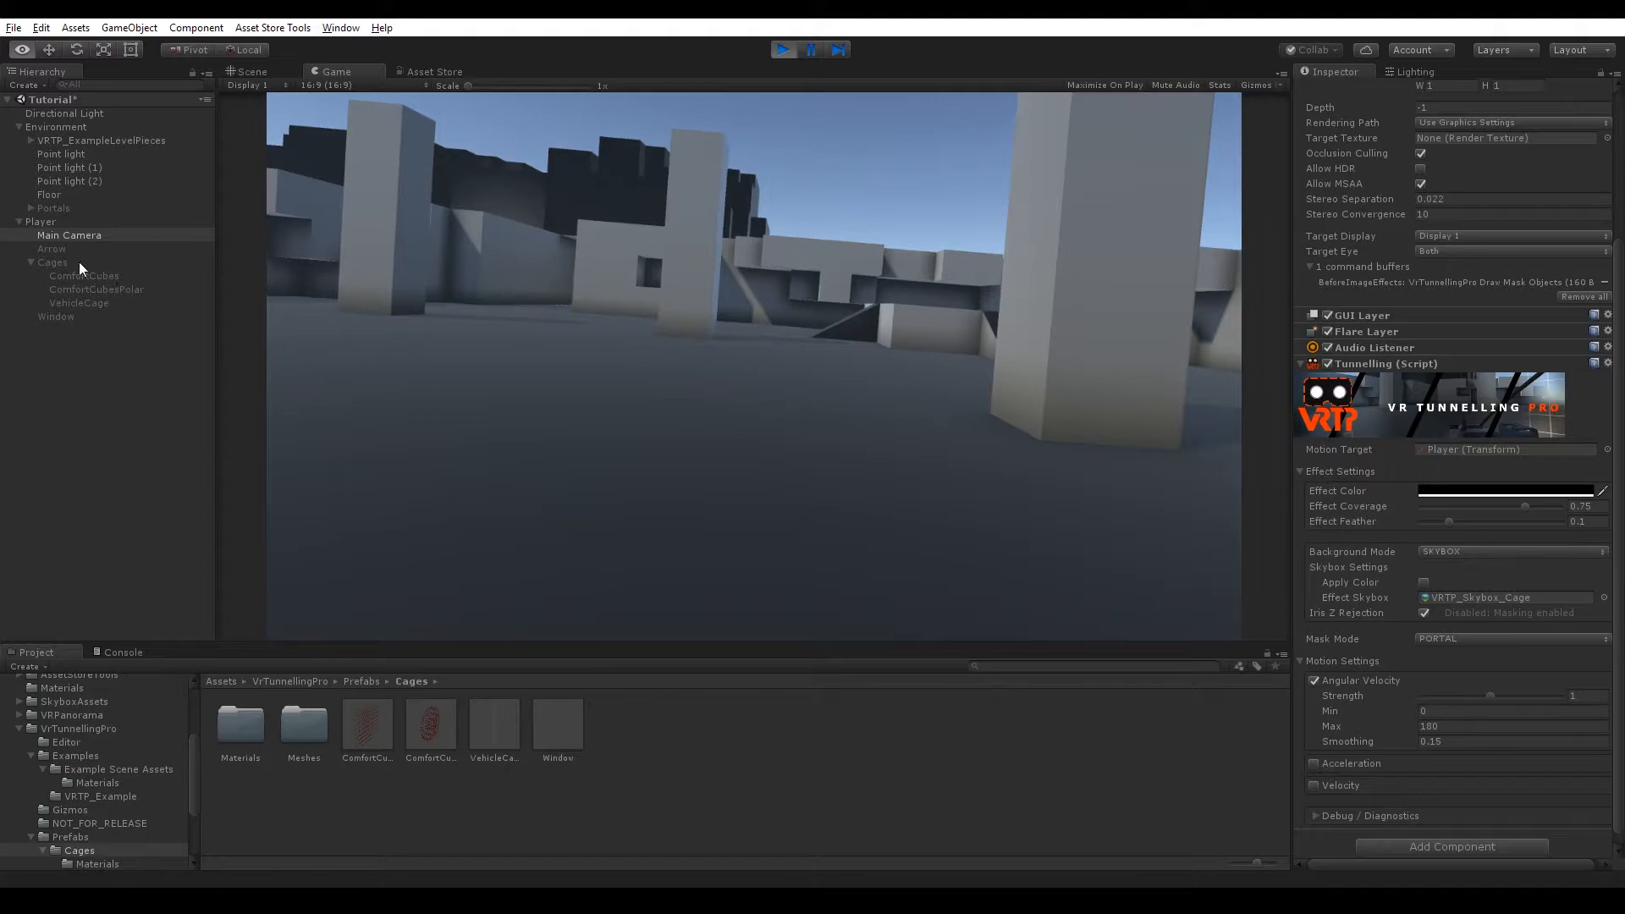
Activate the Portals object under Environment and return to the Game view.
{"action": "left_click", "coordinate": [251, 72]}
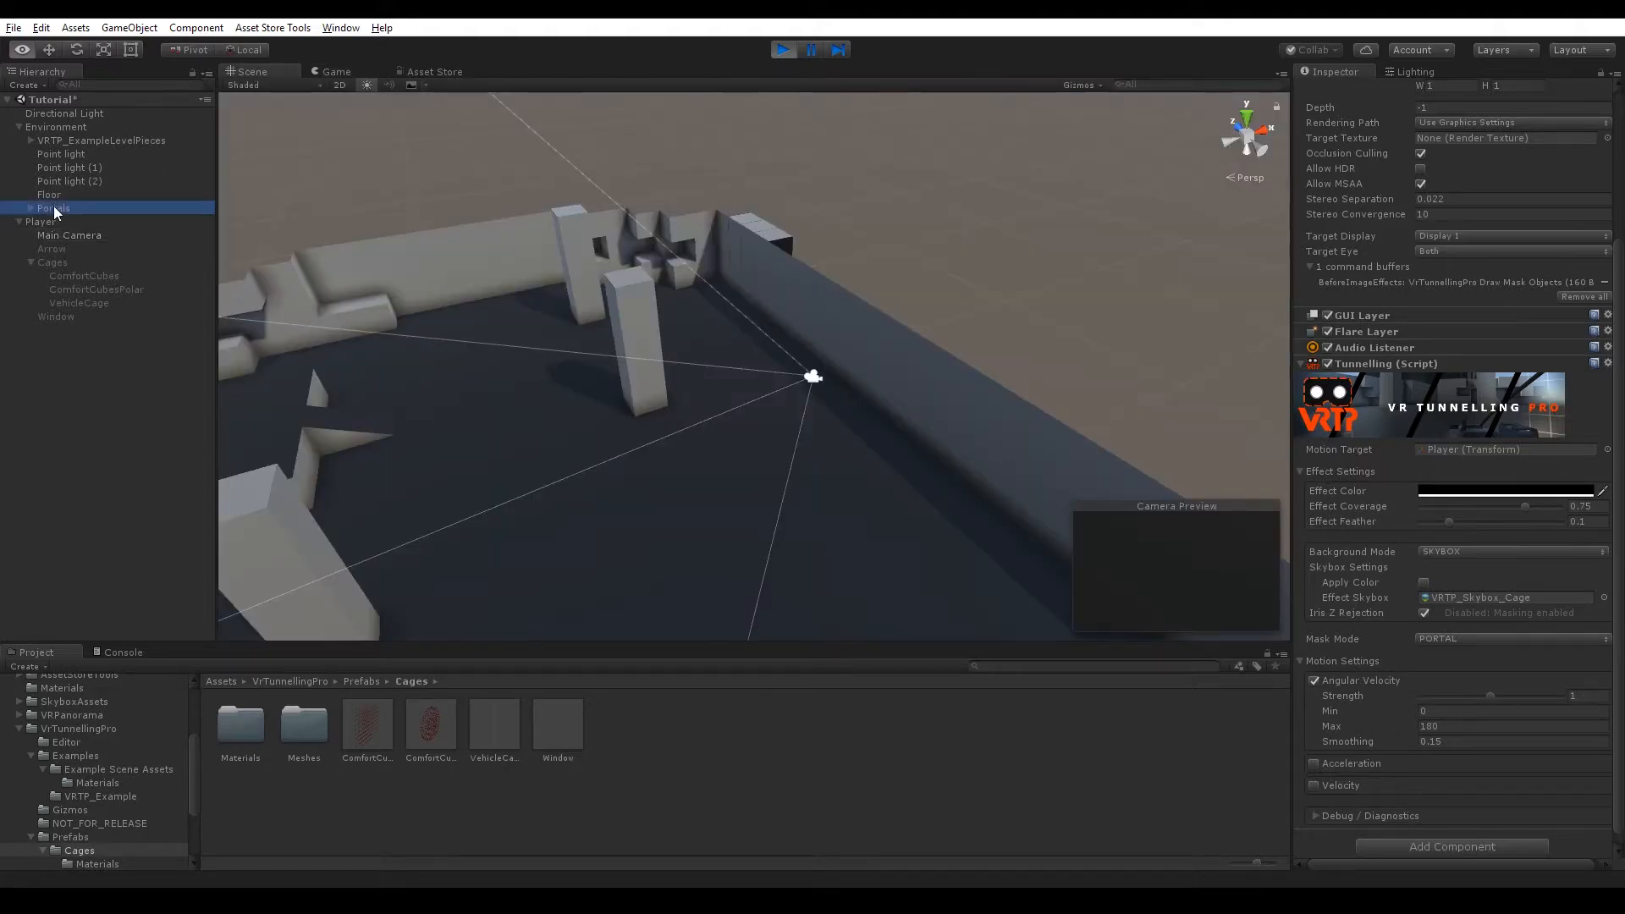
{"action": "left_click", "coordinate": [53, 208]}
{"action": "left_click", "coordinate": [1333, 90]}
{"action": "scroll", "coordinate": [848, 494], "scroll_direction": "down", "scroll_amount": 5}
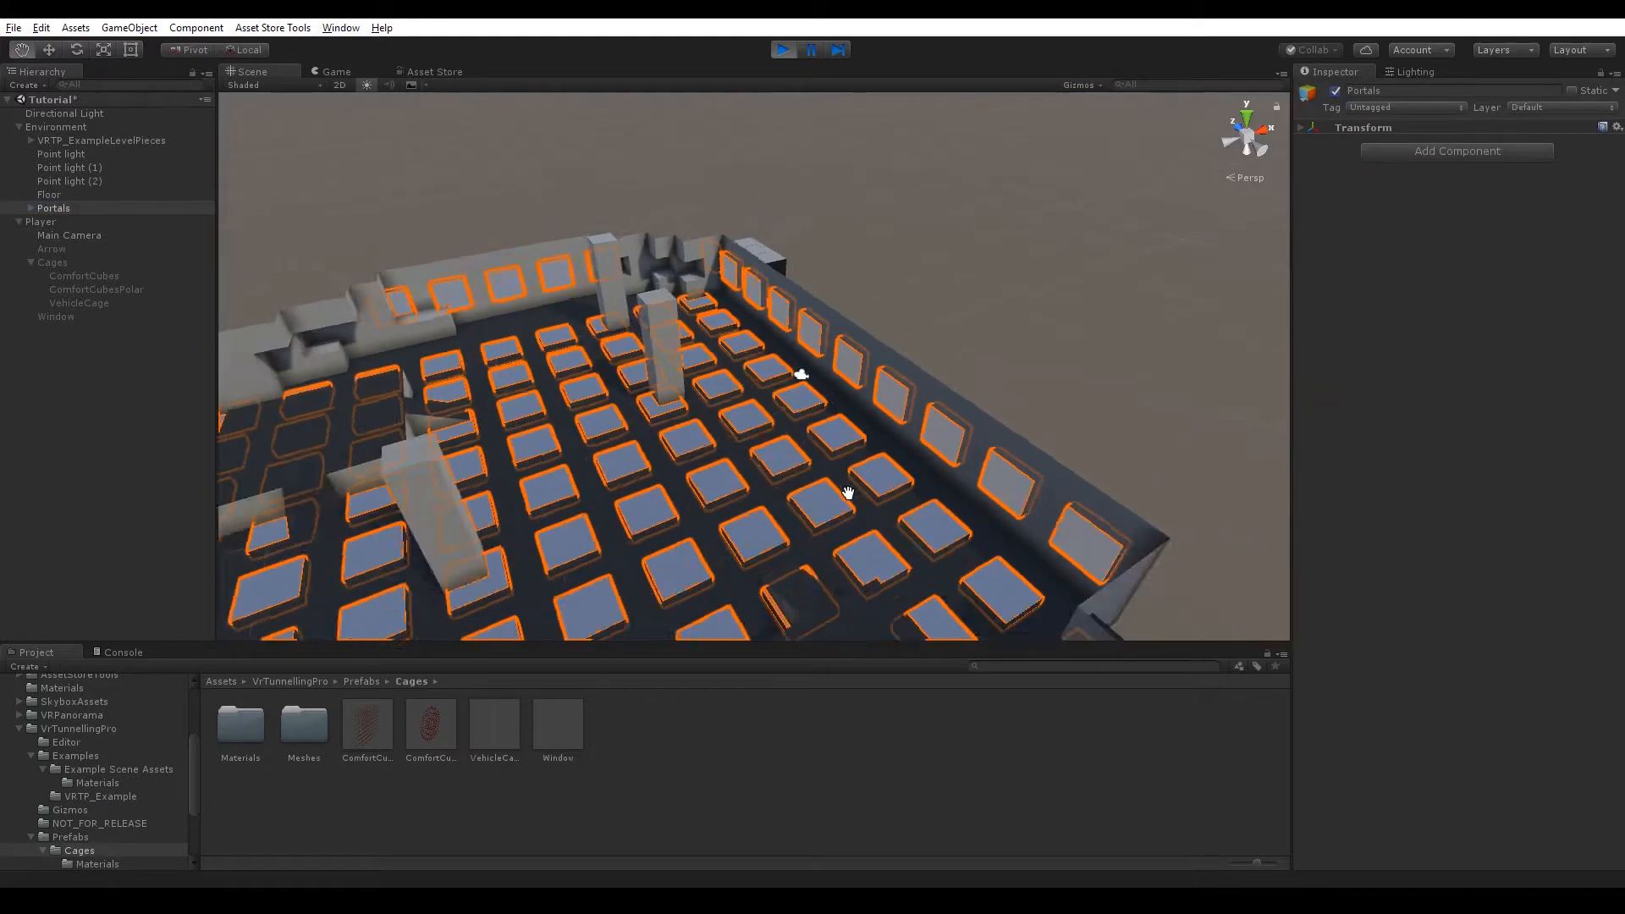
{"action": "left_click_drag", "start_coordinate": [848, 493], "coordinate": [630, 262], "text": "alt"}
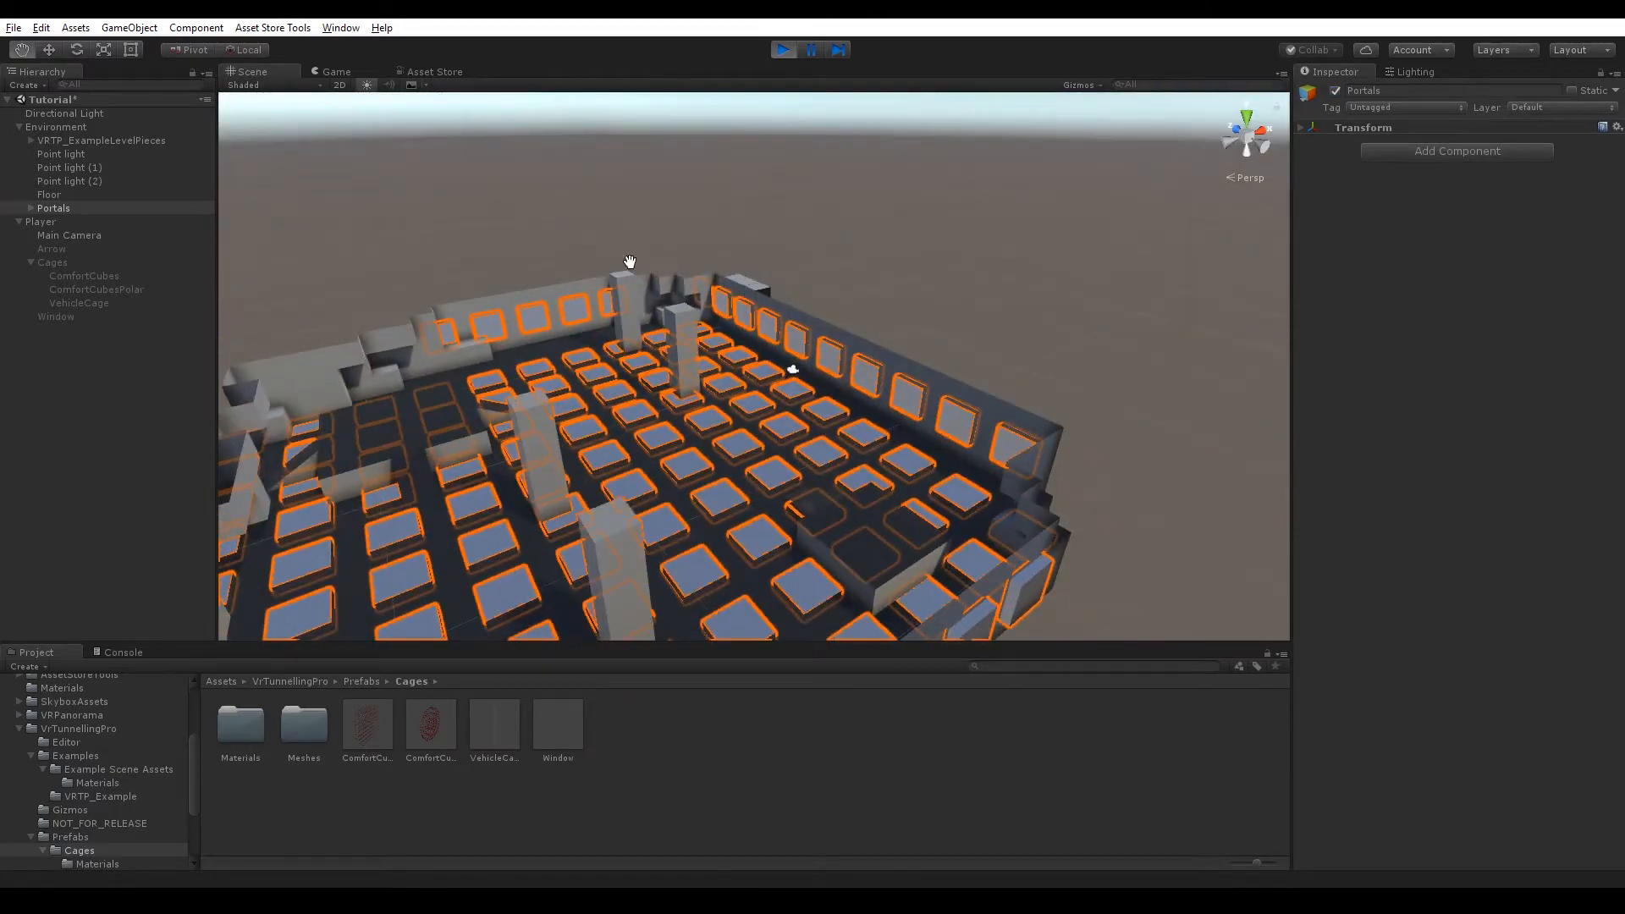
{"action": "left_click", "coordinate": [333, 73]}
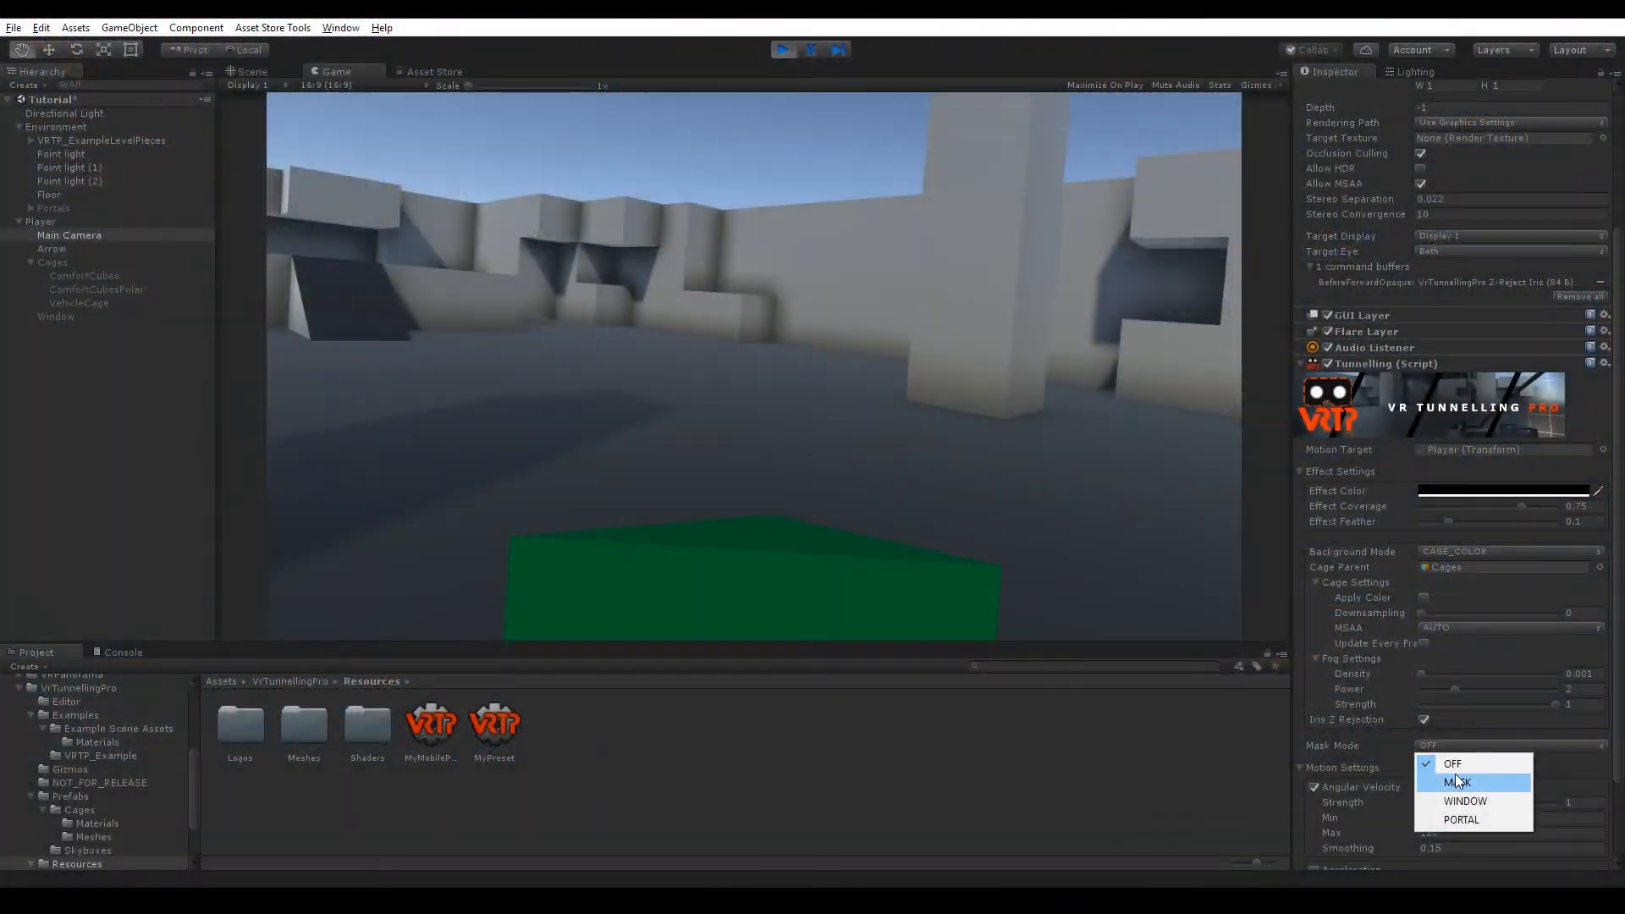
Set the tunnelling Mask Mode to MASK and the Background Mode to BLUR.
{"action": "left_click", "coordinate": [1457, 781]}
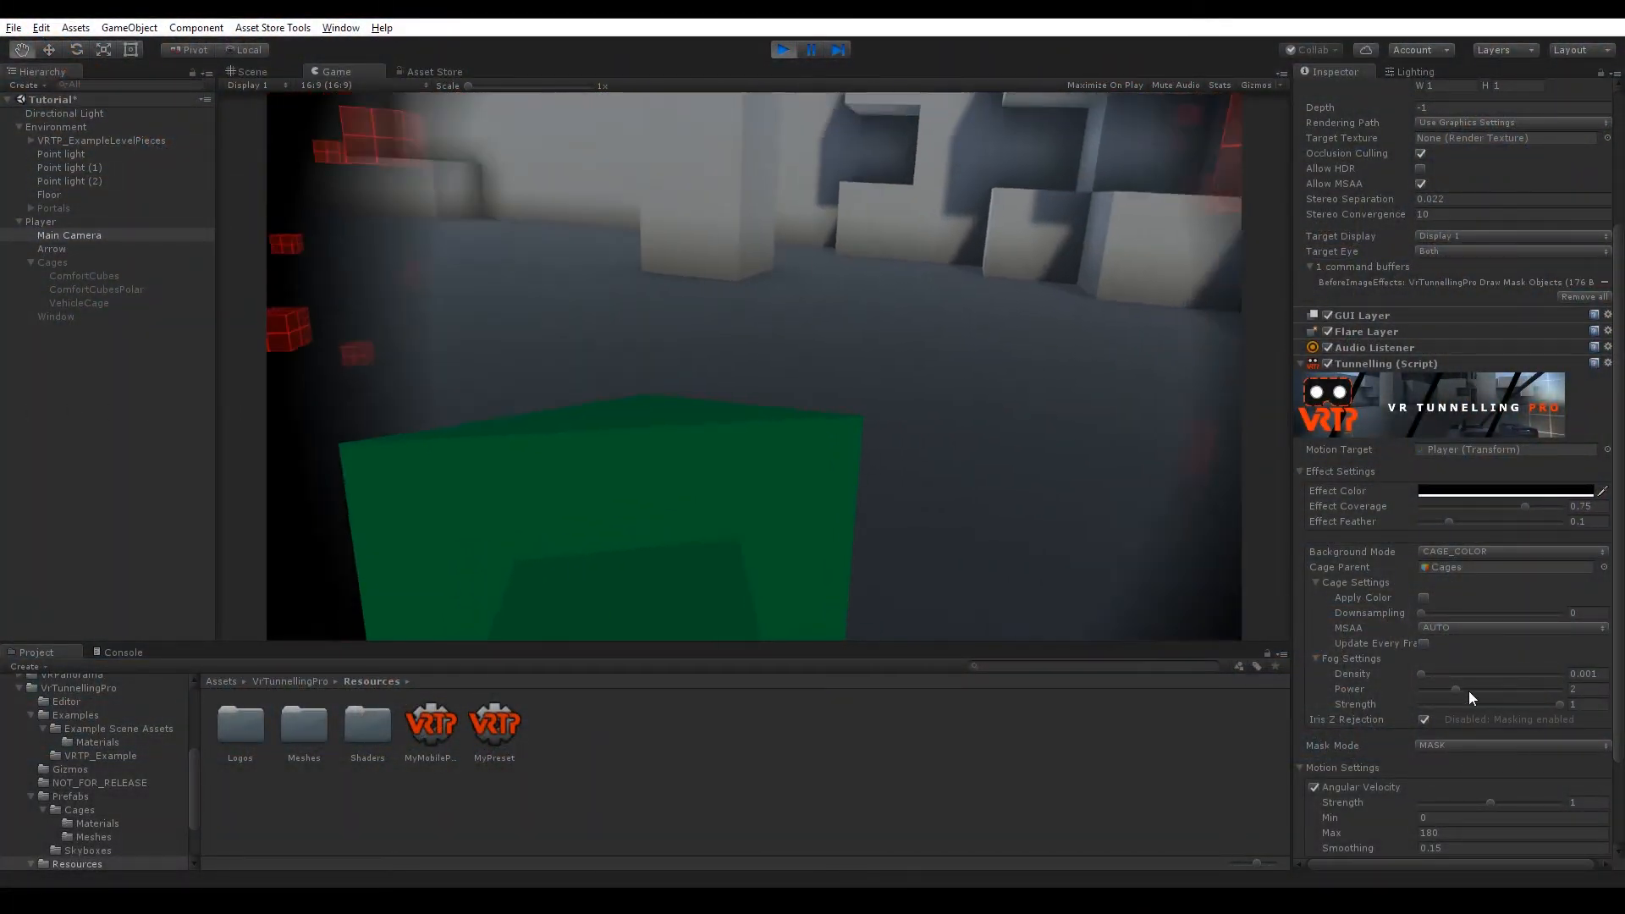
{"action": "left_click", "coordinate": [1481, 551]}
{"action": "left_click", "coordinate": [1477, 643]}
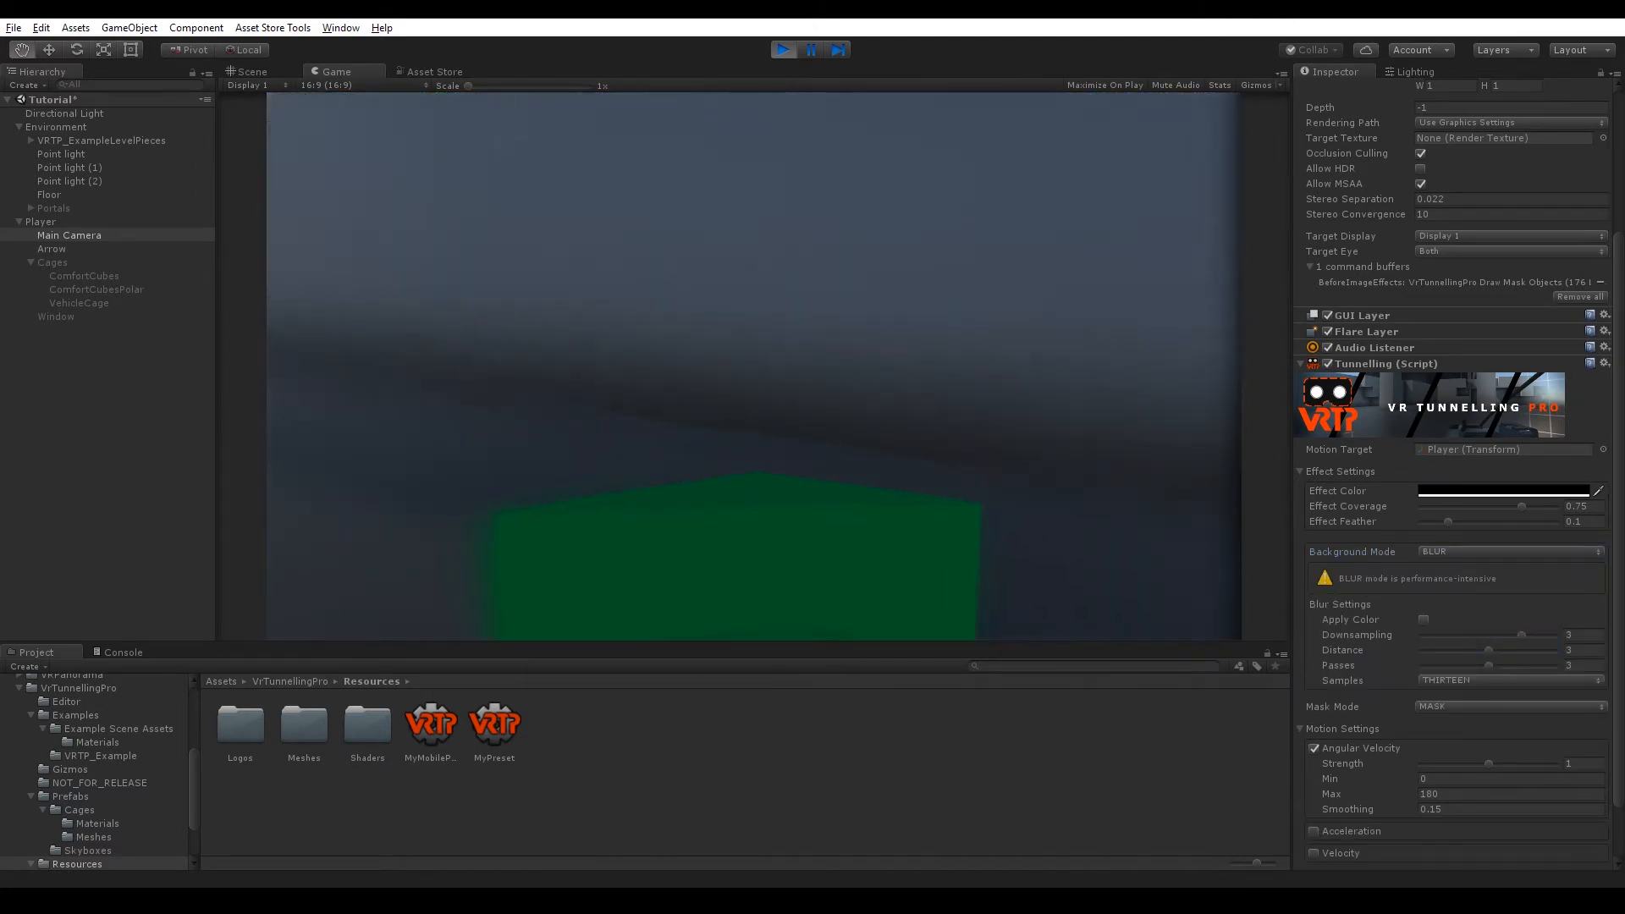
Switch the Background Mode to SKYBOX and stop Play mode.
{"action": "left_click", "coordinate": [1491, 551]}
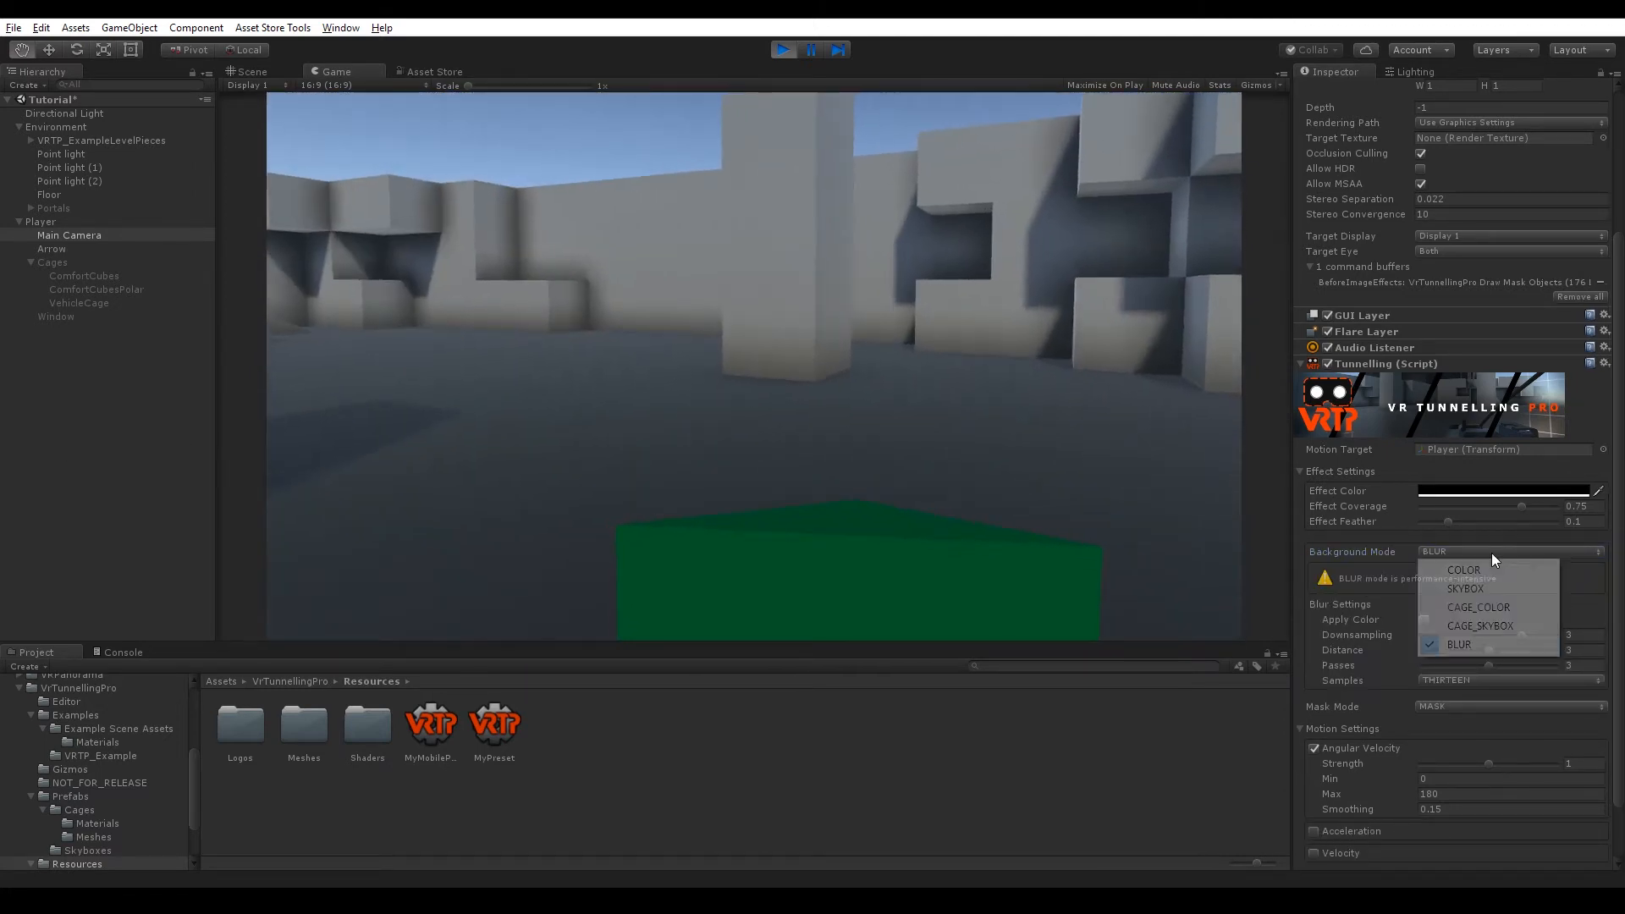
{"action": "left_click", "coordinate": [1469, 586]}
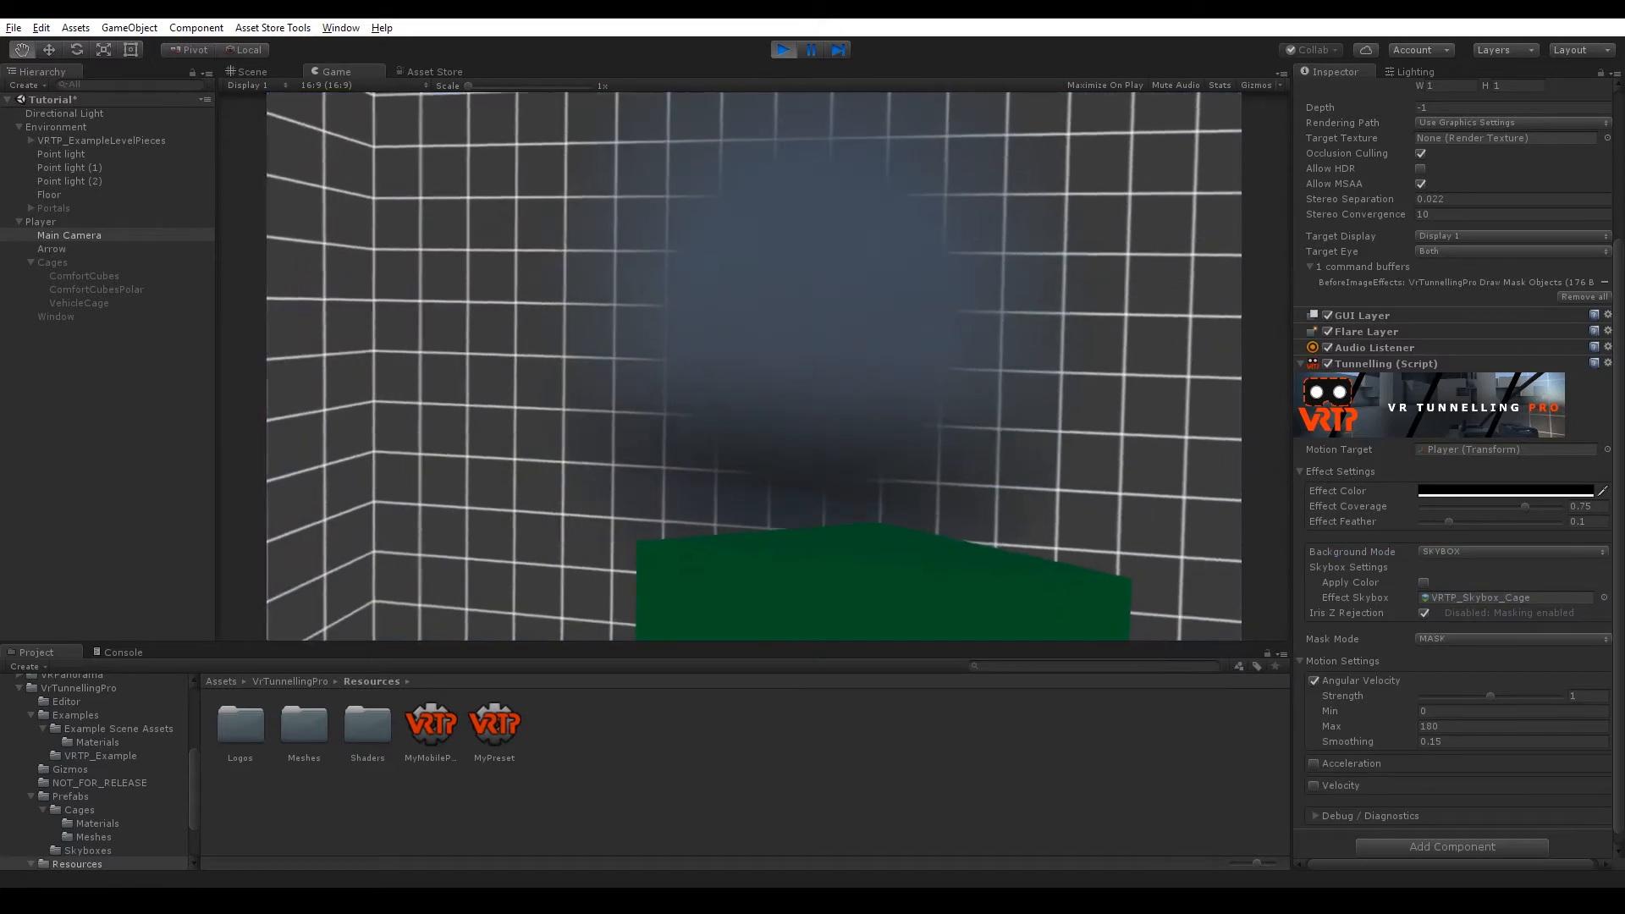
{"action": "key", "text": "ctrl+p"}
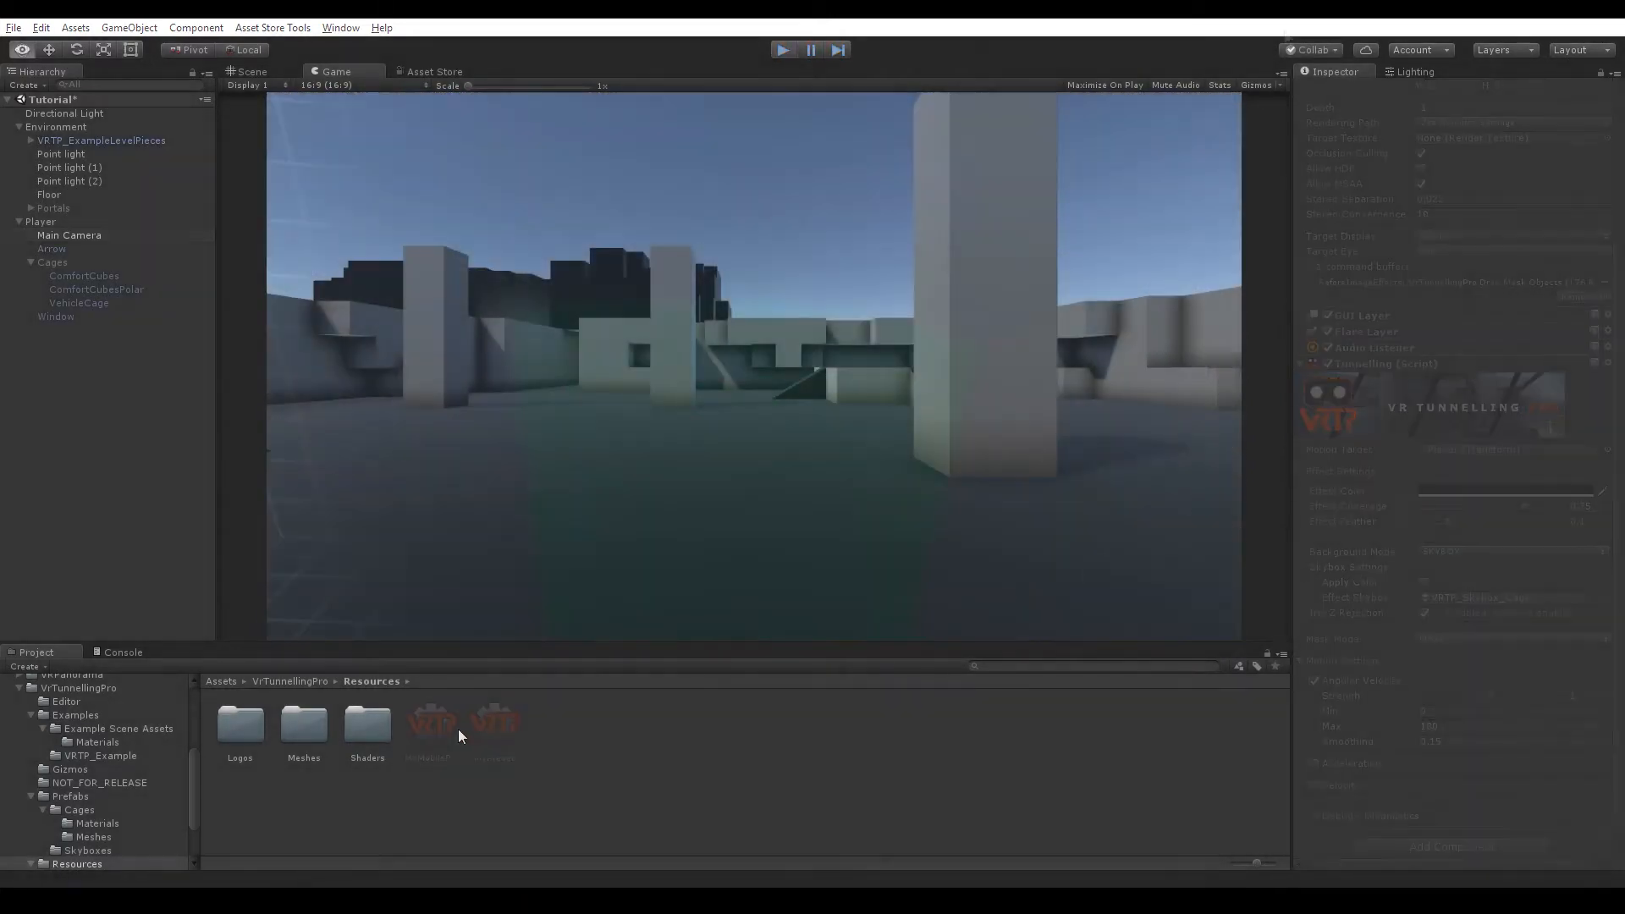
Create a Tunnelling Preset asset named MyPreset in the Resources folder.
{"action": "right_click", "coordinate": [458, 729]}
{"action": "mouse_move", "coordinate": [567, 423]}
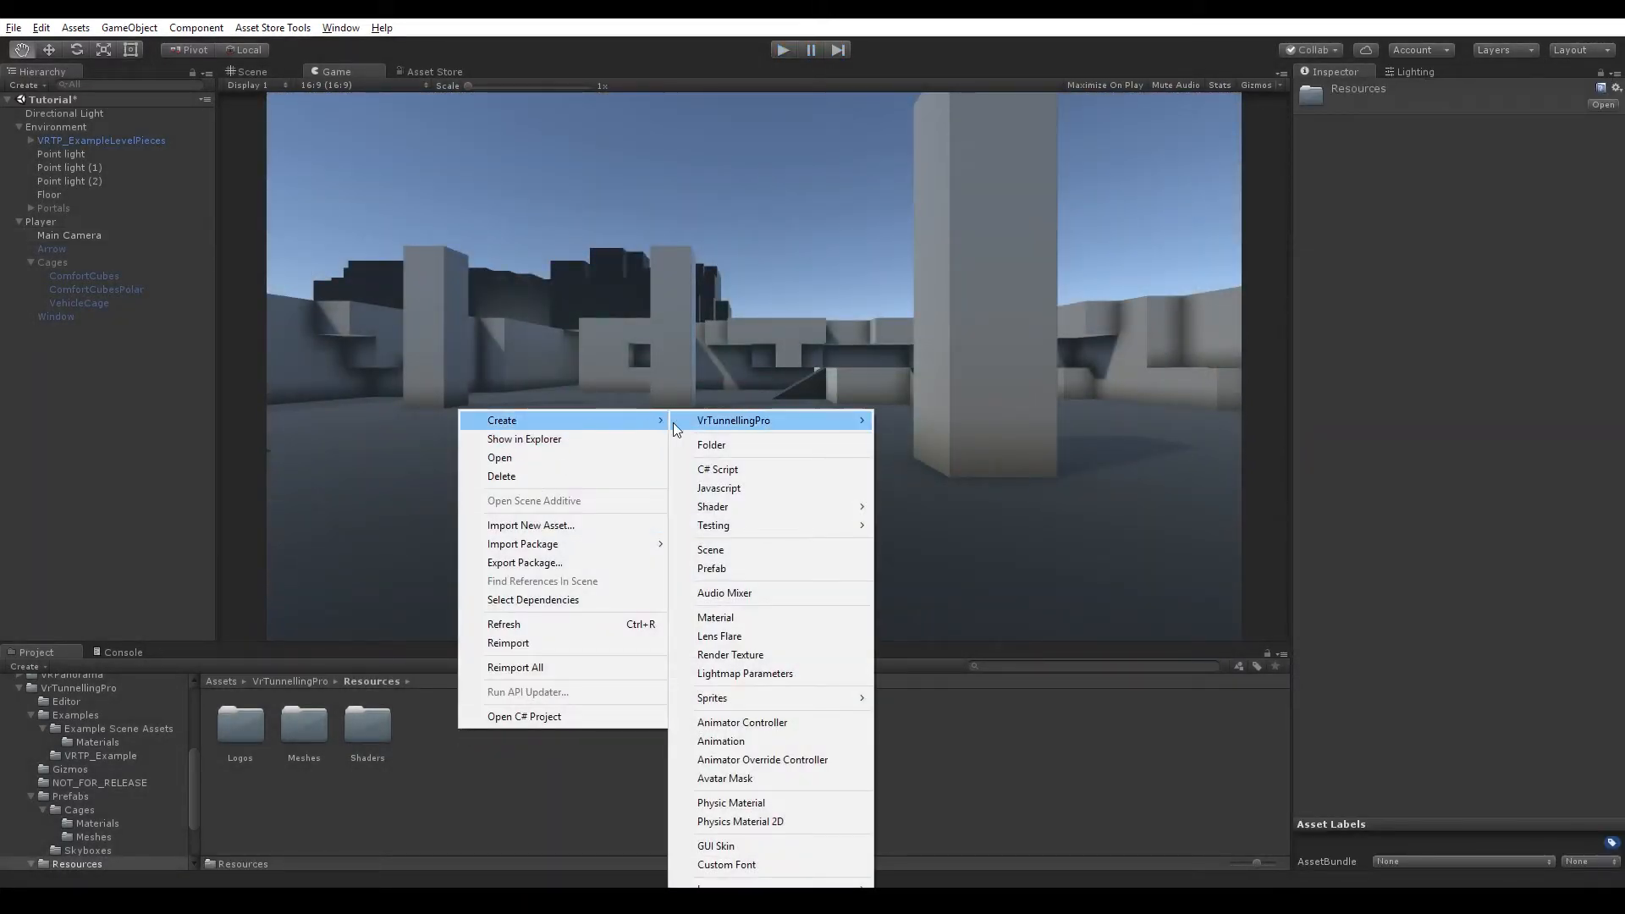
{"action": "mouse_move", "coordinate": [717, 427]}
{"action": "left_click", "coordinate": [927, 423]}
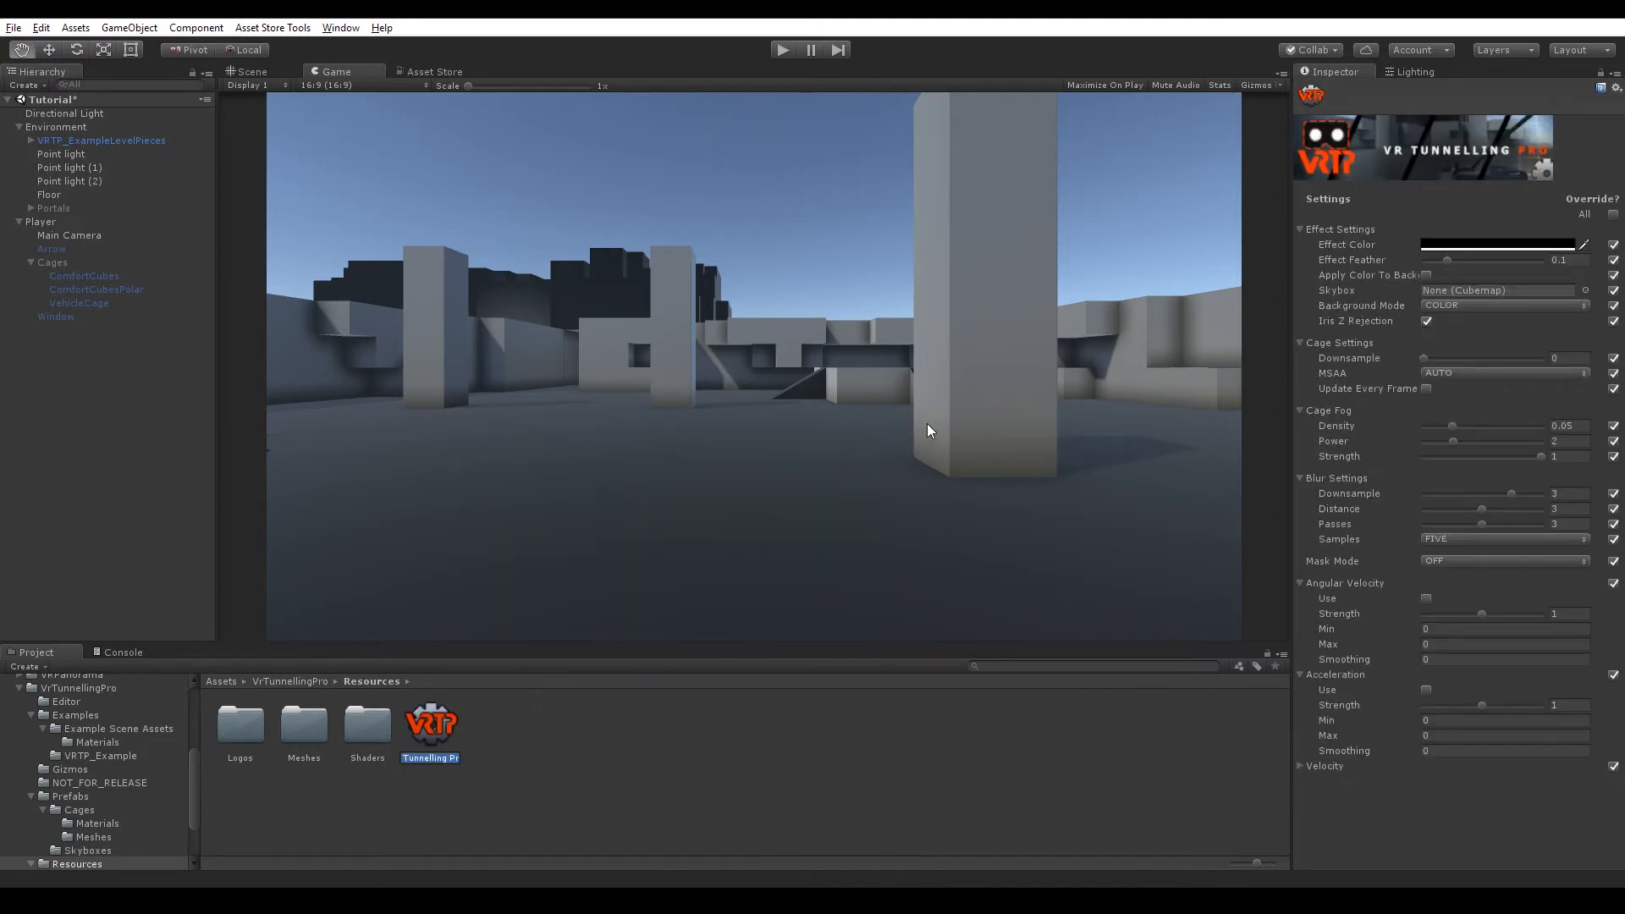
{"action": "type", "text": "MyPreset"}
{"action": "key", "text": "Return"}
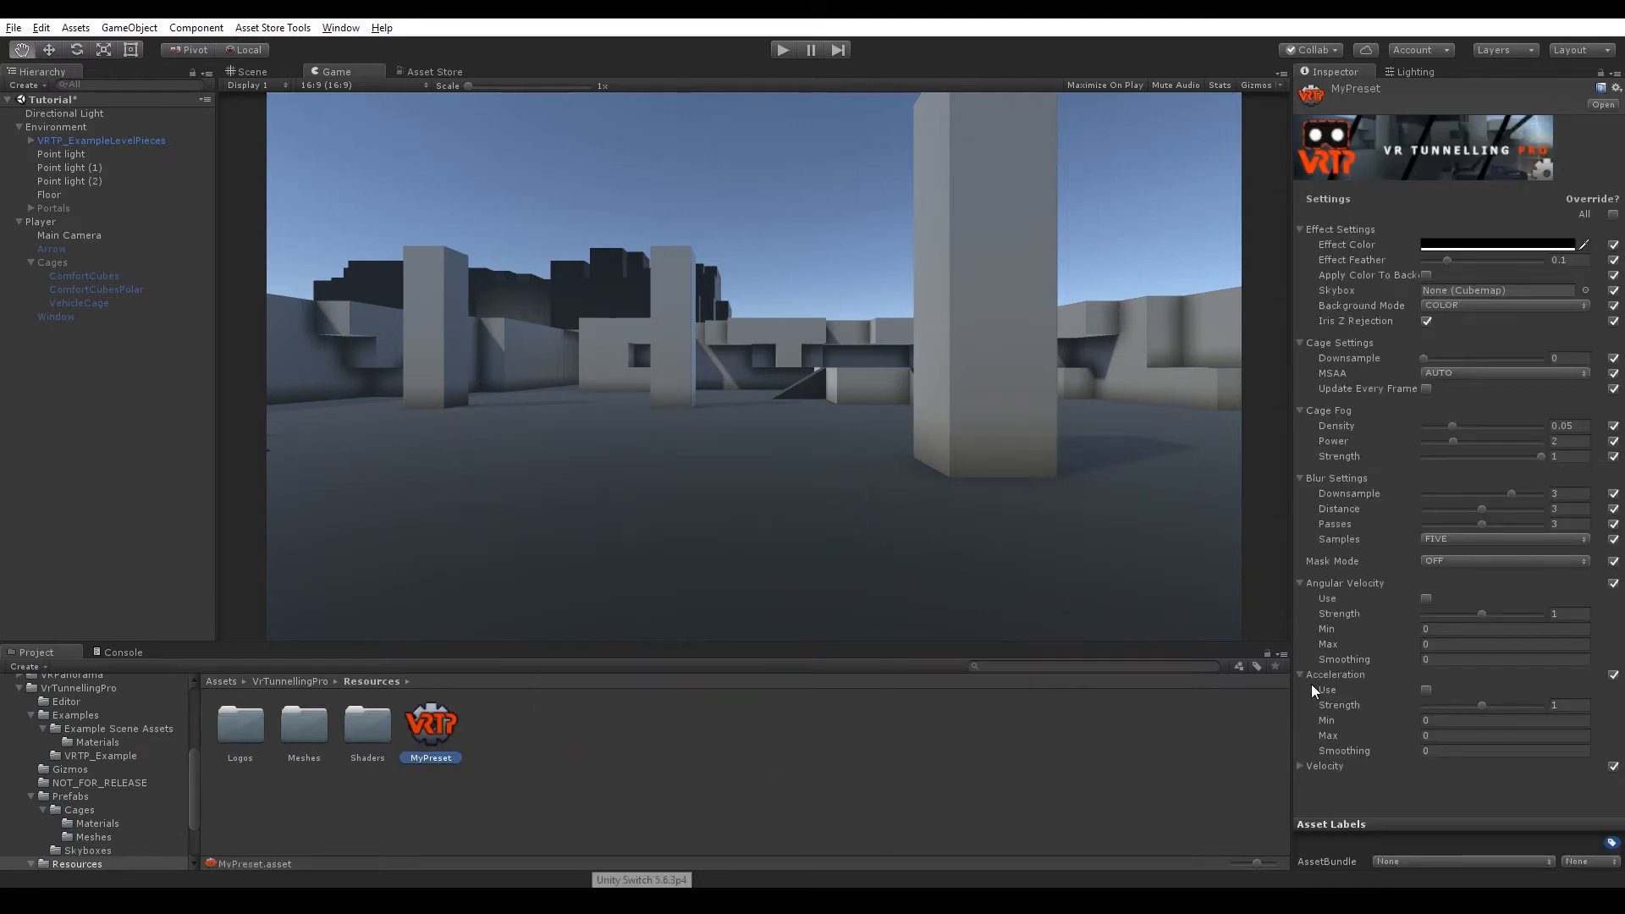
Collapse and re-expand the preset's setting groups to review its sections.
{"action": "left_click", "coordinate": [1301, 343]}
{"action": "left_click", "coordinate": [1301, 365]}
{"action": "left_click", "coordinate": [1301, 386]}
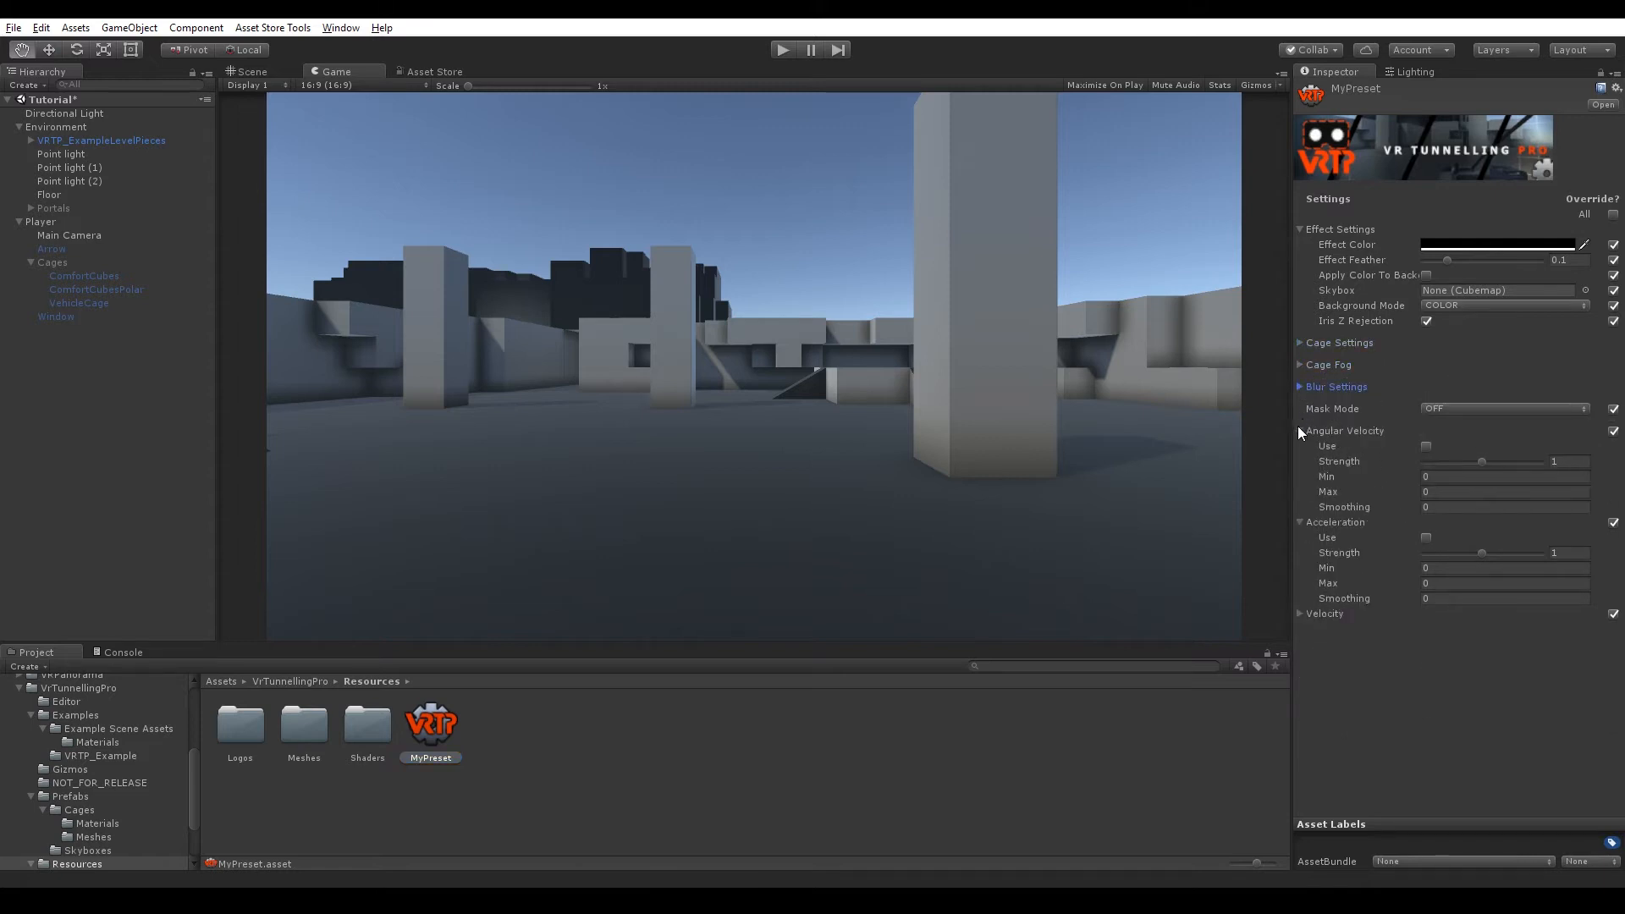
{"action": "left_click", "coordinate": [1301, 431]}
{"action": "left_click", "coordinate": [1300, 446]}
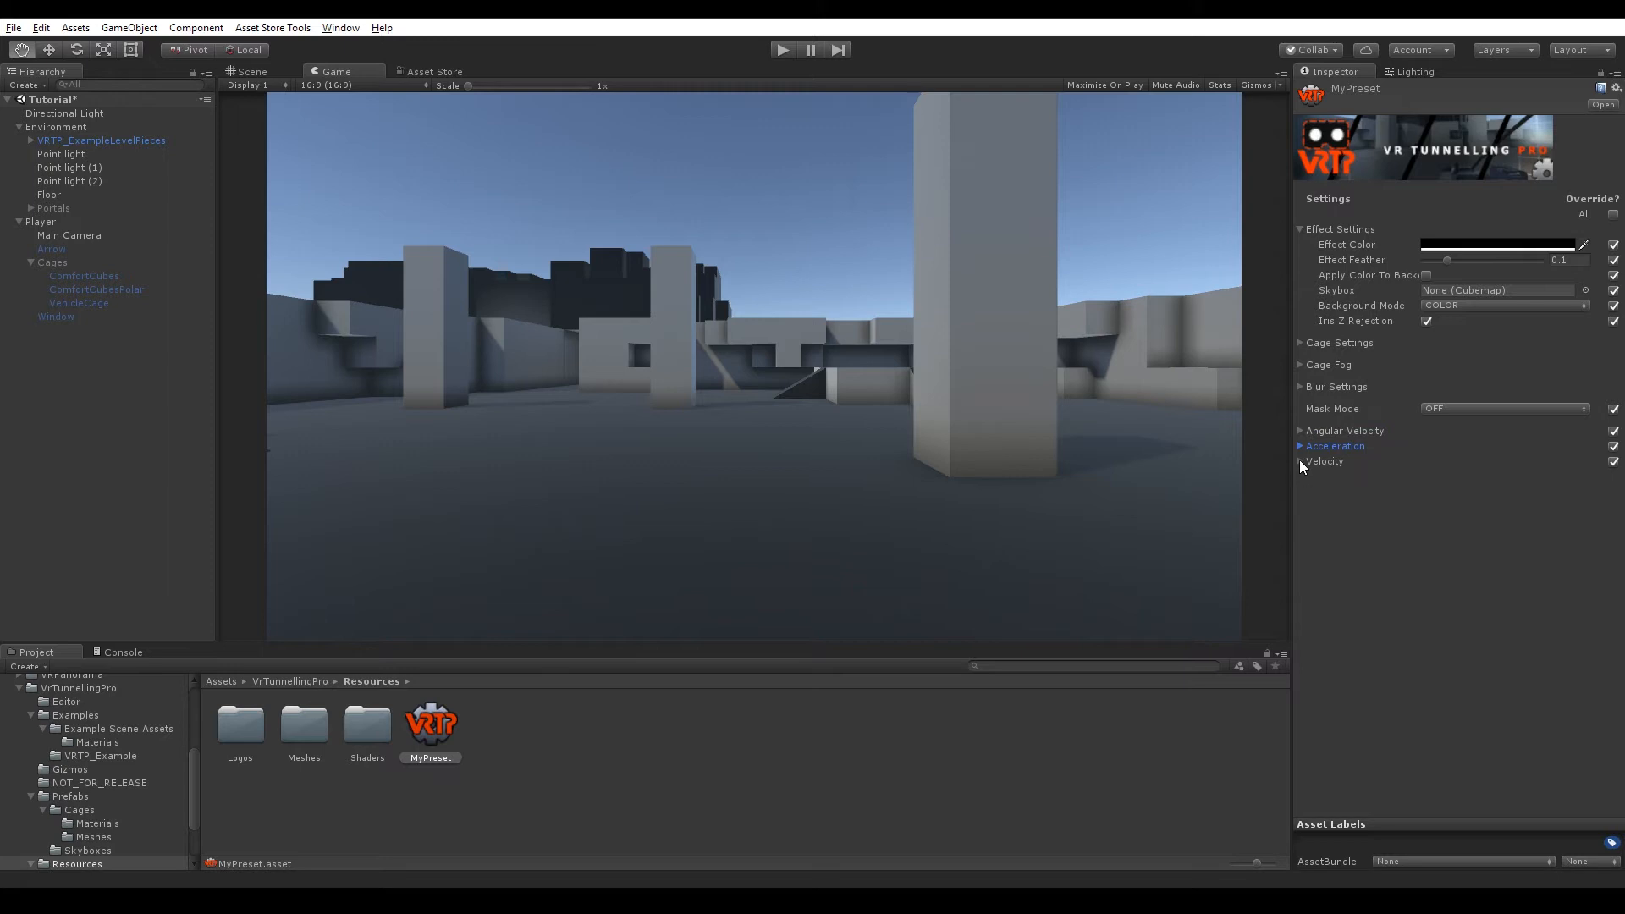
{"action": "left_click", "coordinate": [1297, 231]}
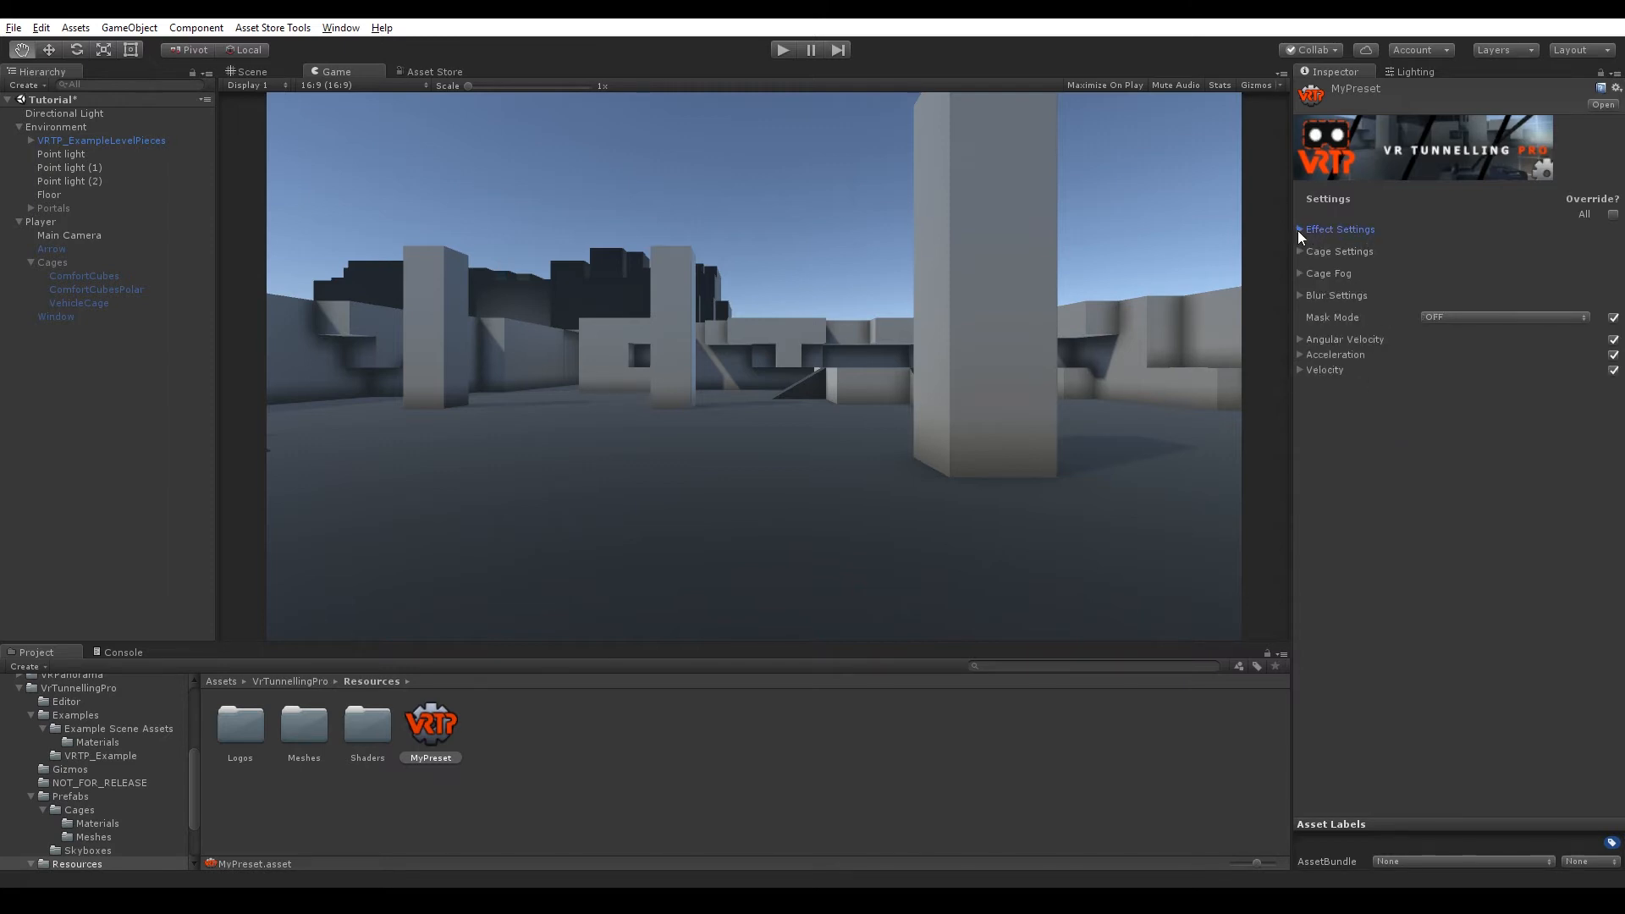
{"action": "left_click", "coordinate": [1297, 231]}
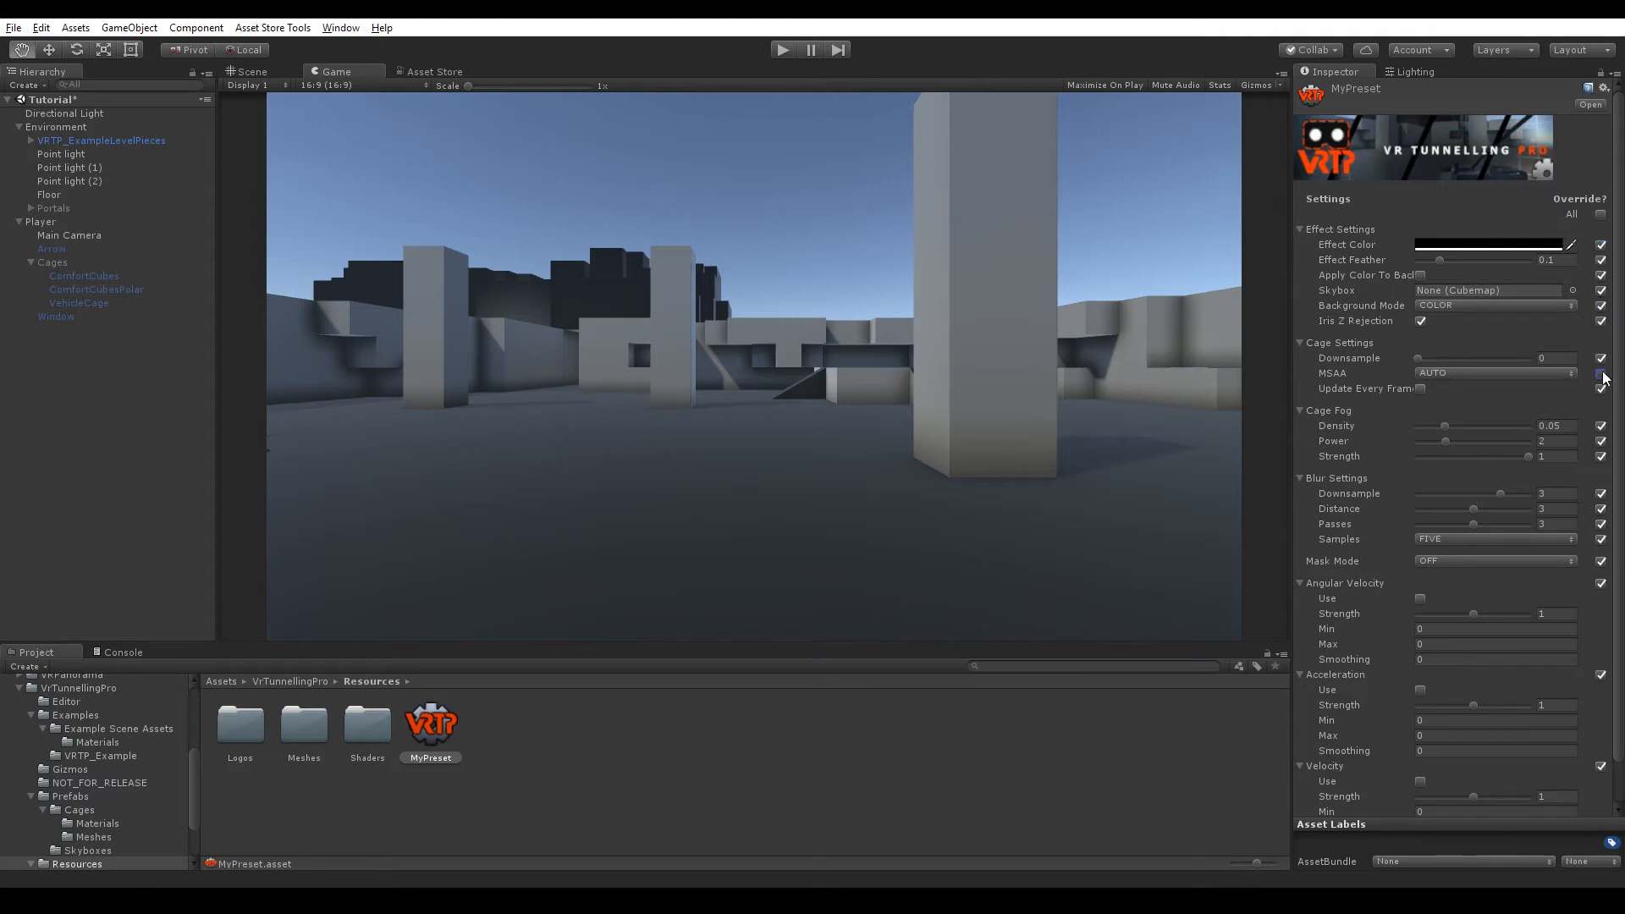
Untick the preset's override checkboxes for MSAA and Cage Fog Density, keeping MSAA at AUTO.
{"action": "left_click", "coordinate": [1572, 372]}
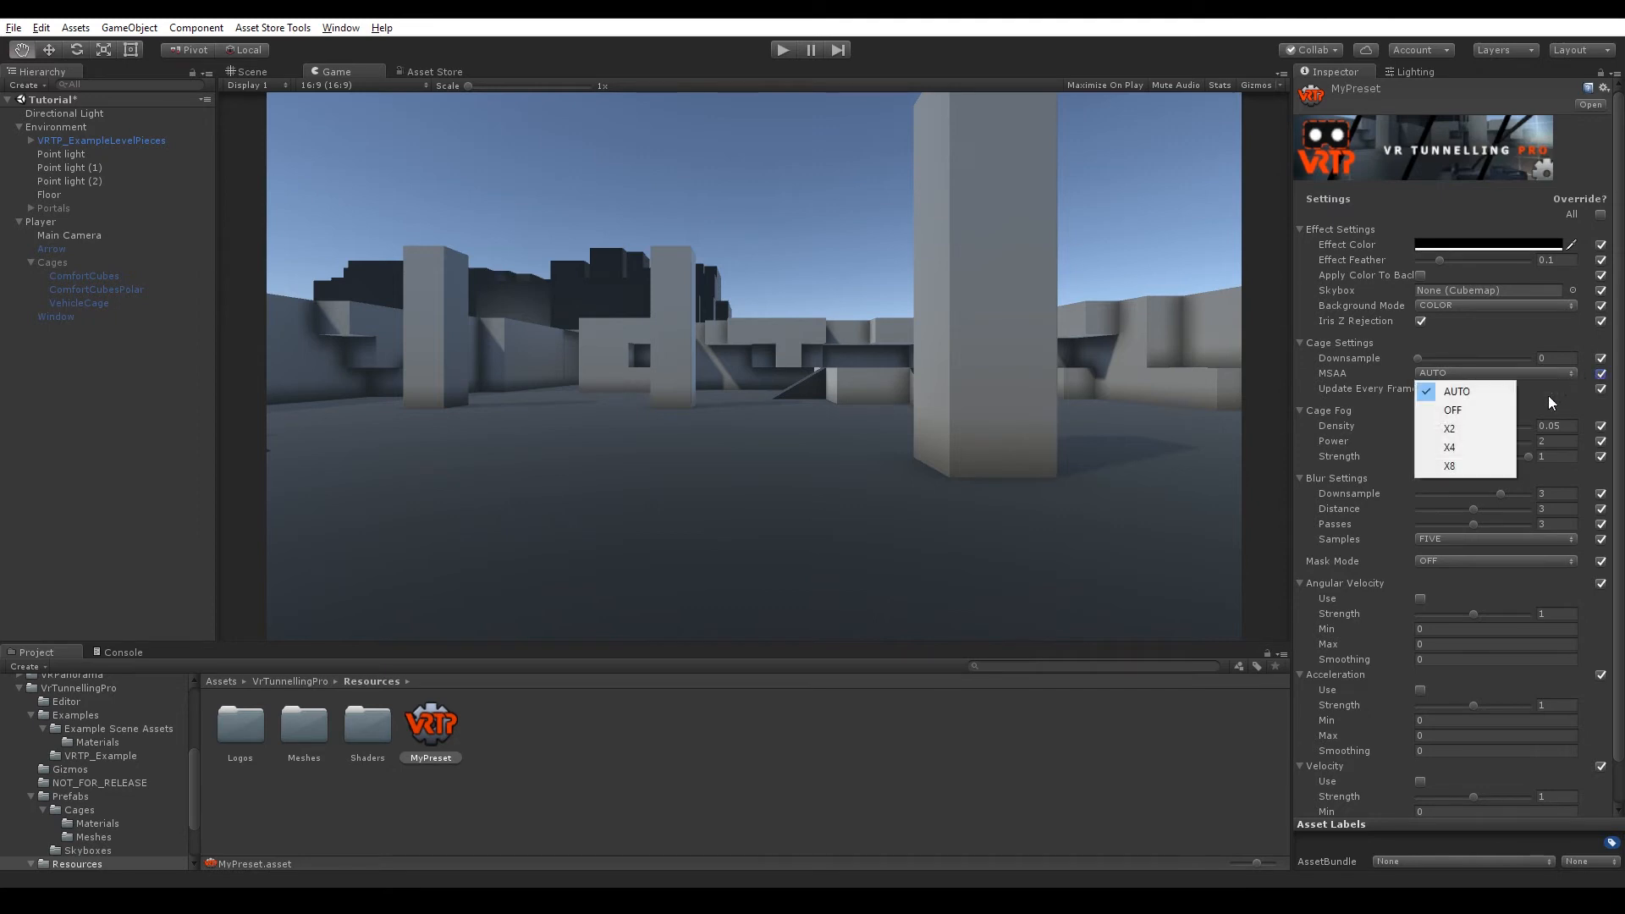
{"action": "left_click", "coordinate": [1494, 450]}
{"action": "left_click", "coordinate": [1596, 376]}
{"action": "left_click", "coordinate": [1563, 373]}
{"action": "left_click", "coordinate": [1537, 389]}
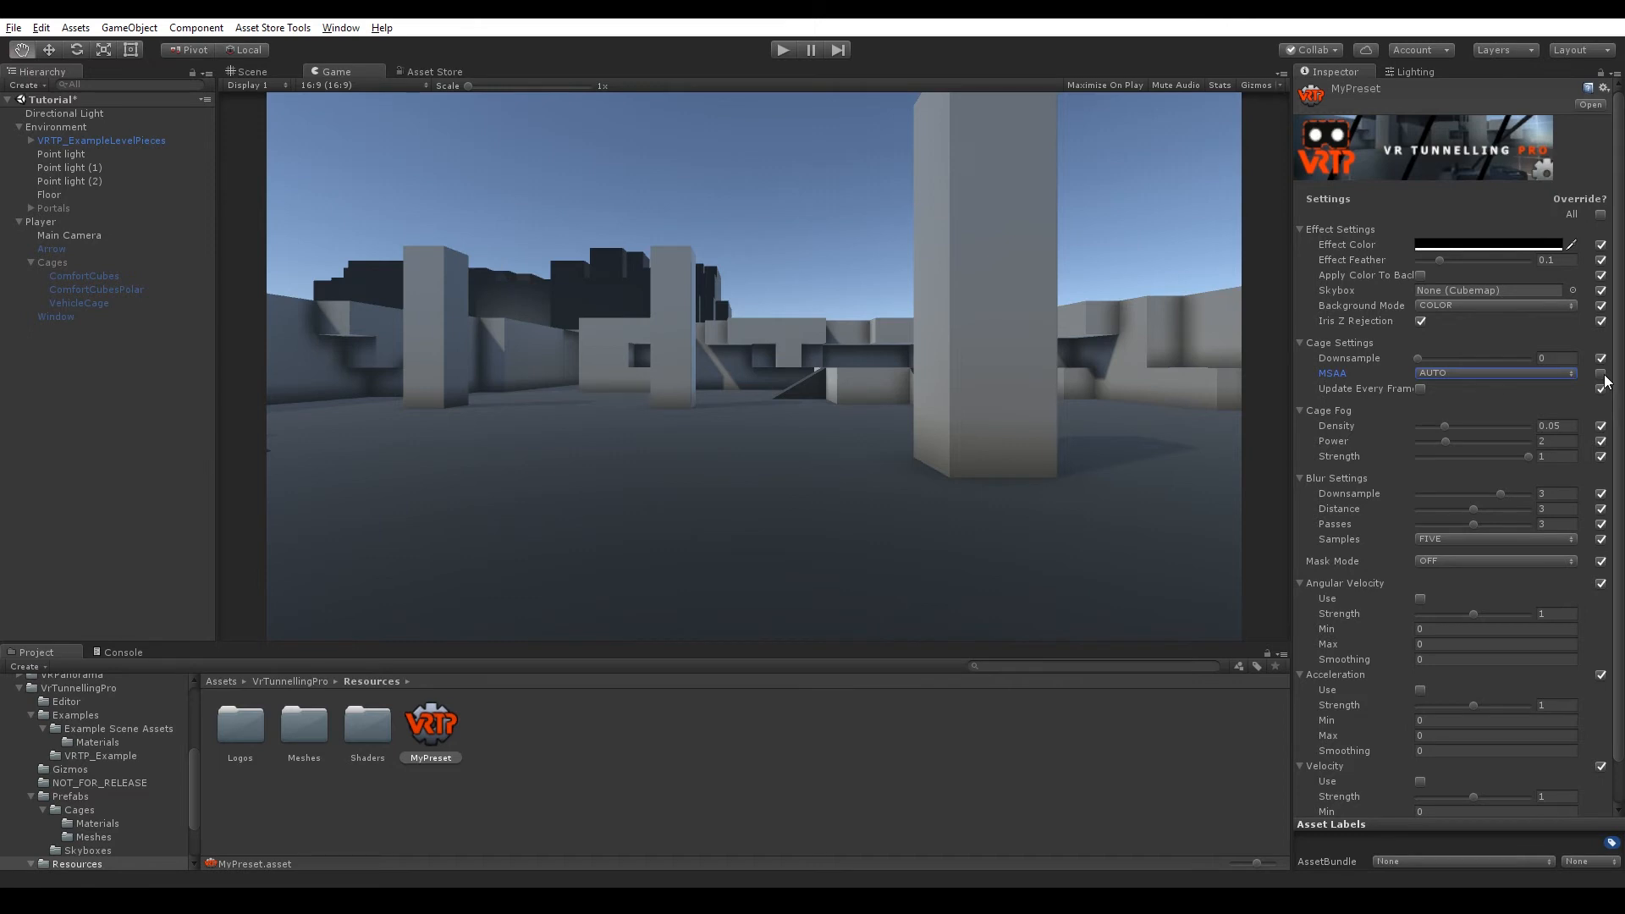
{"action": "left_click", "coordinate": [1600, 425]}
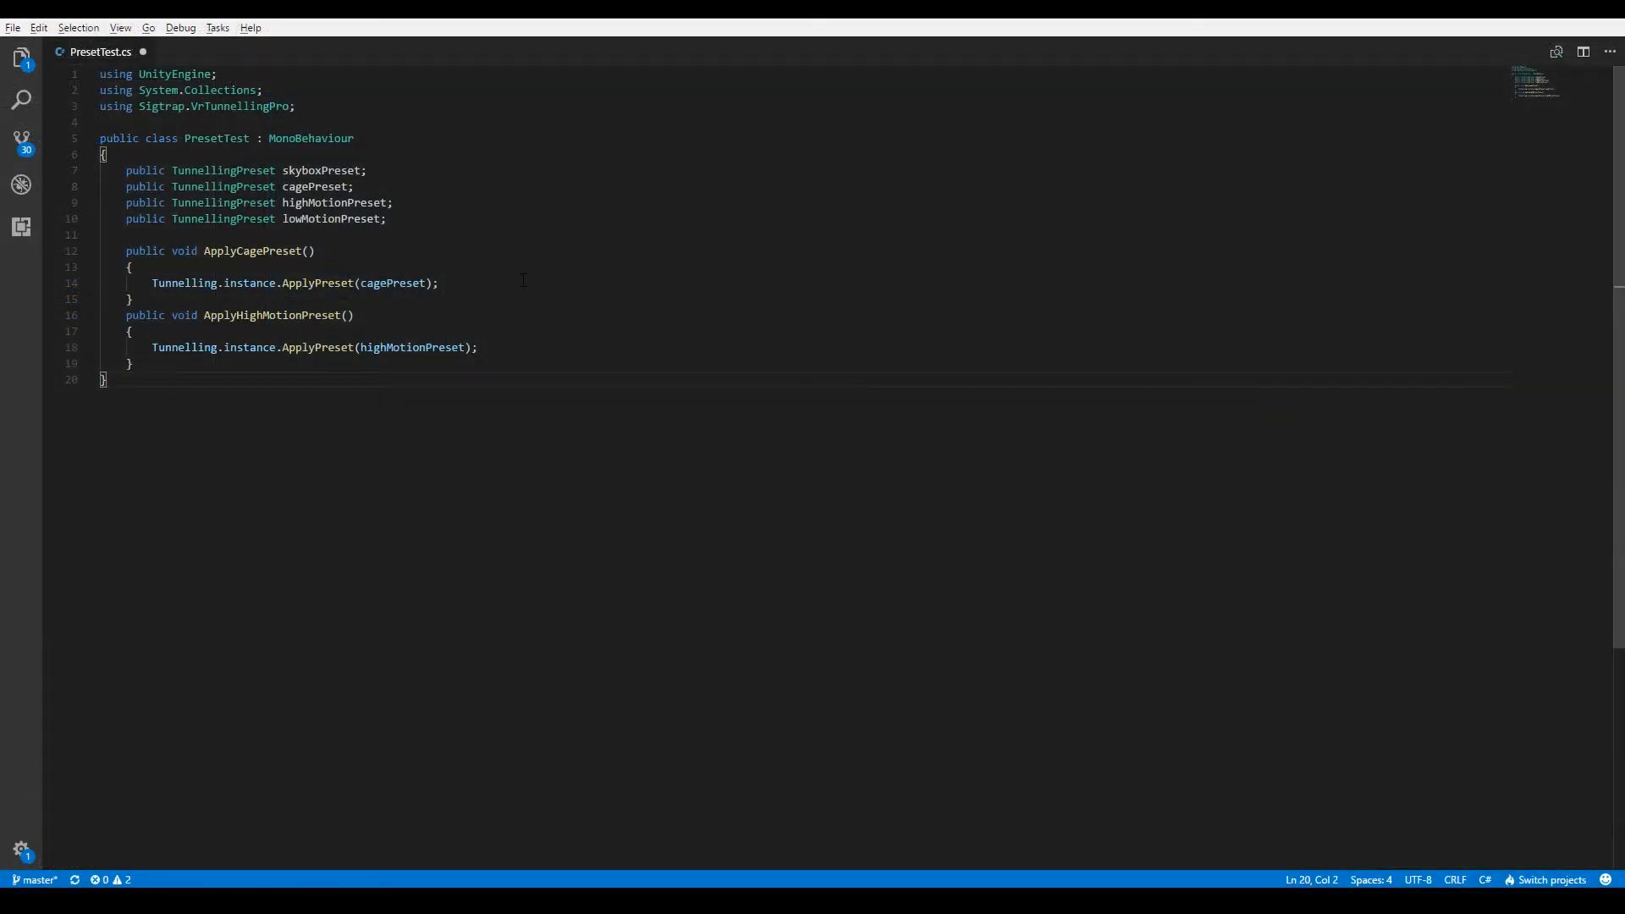
In the code editor, highlight the namespace import, preset fields and ApplyPreset calls in PresetTest.cs.
{"action": "left_click_drag", "start_coordinate": [337, 106], "coordinate": [68, 112]}
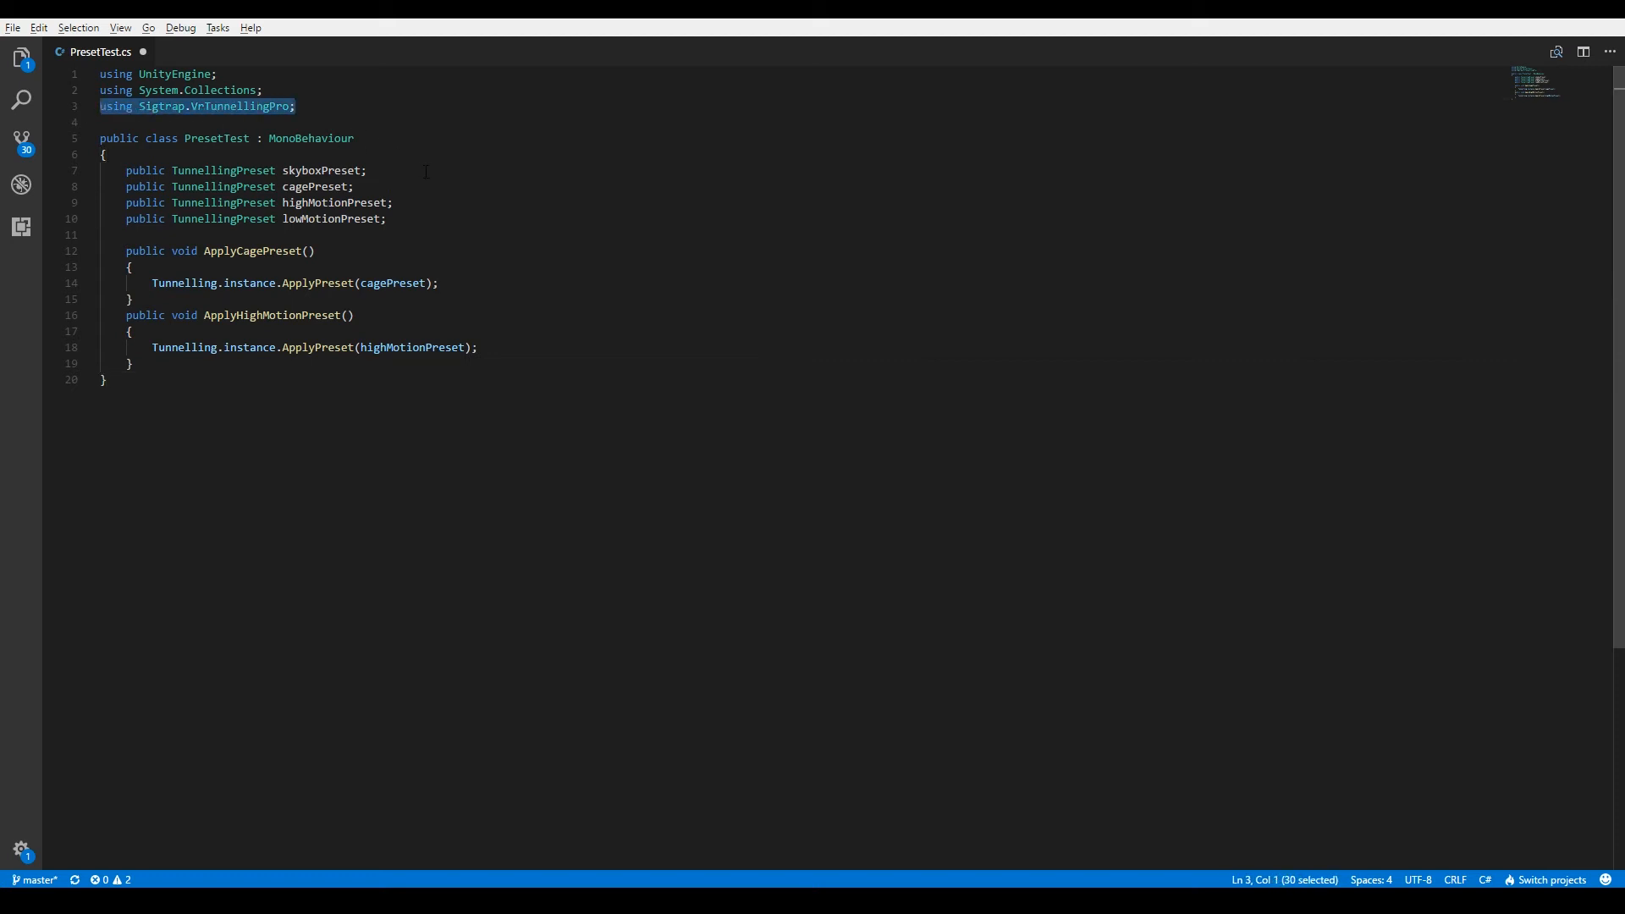
{"action": "left_click", "coordinate": [367, 170]}
{"action": "left_click_drag", "start_coordinate": [387, 219], "coordinate": [115, 170]}
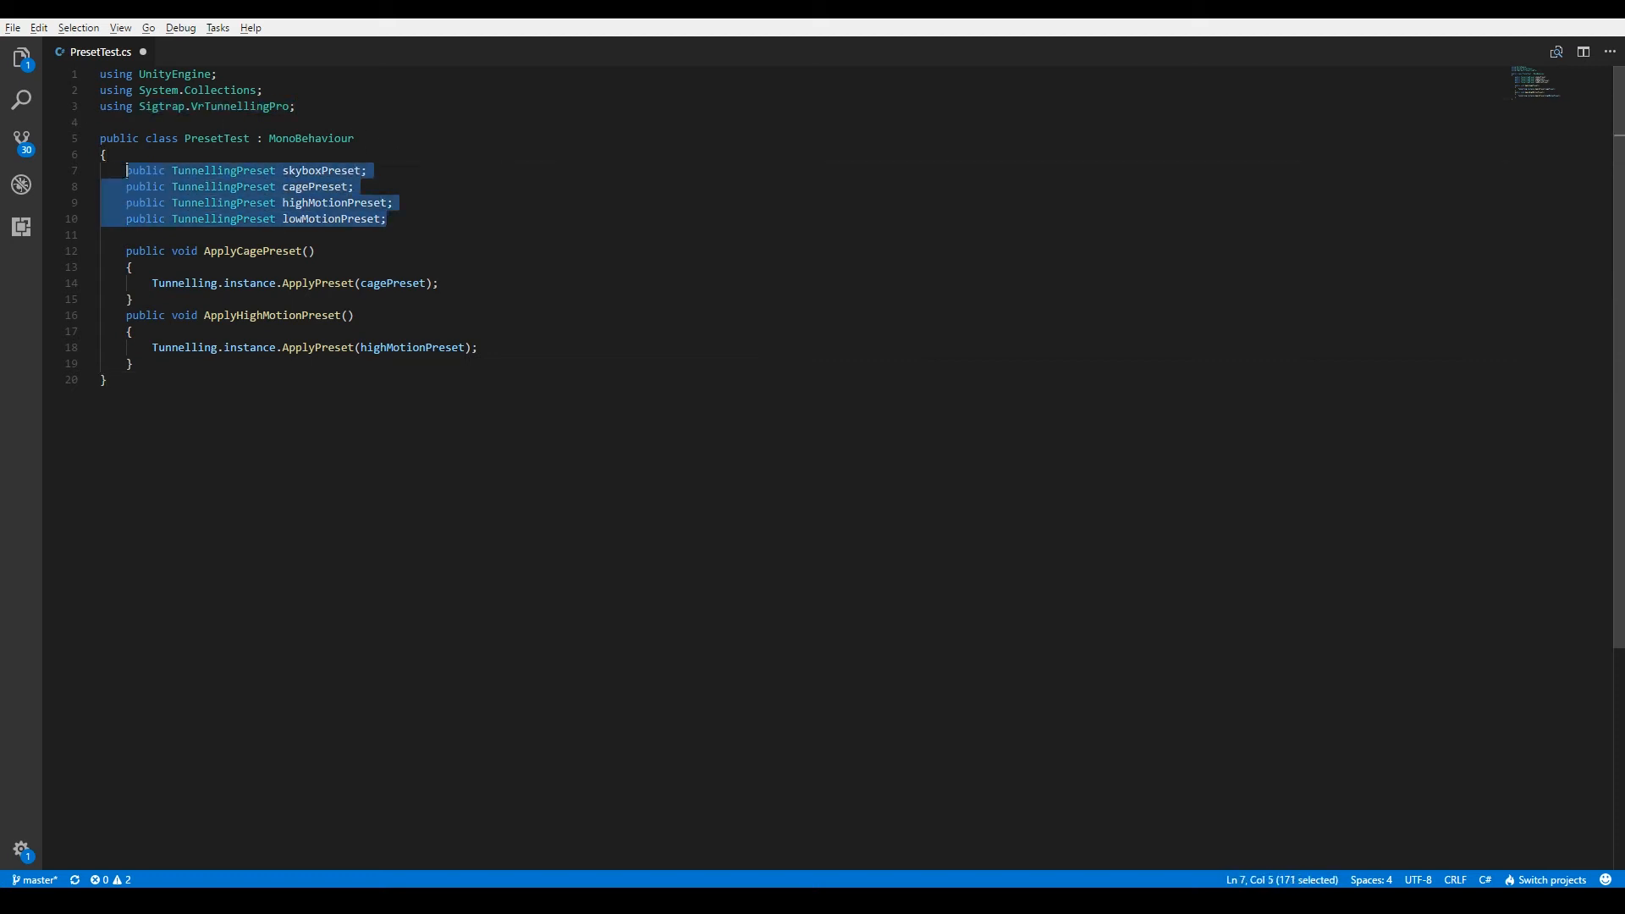
{"action": "left_click_drag", "start_coordinate": [125, 249], "coordinate": [148, 298]}
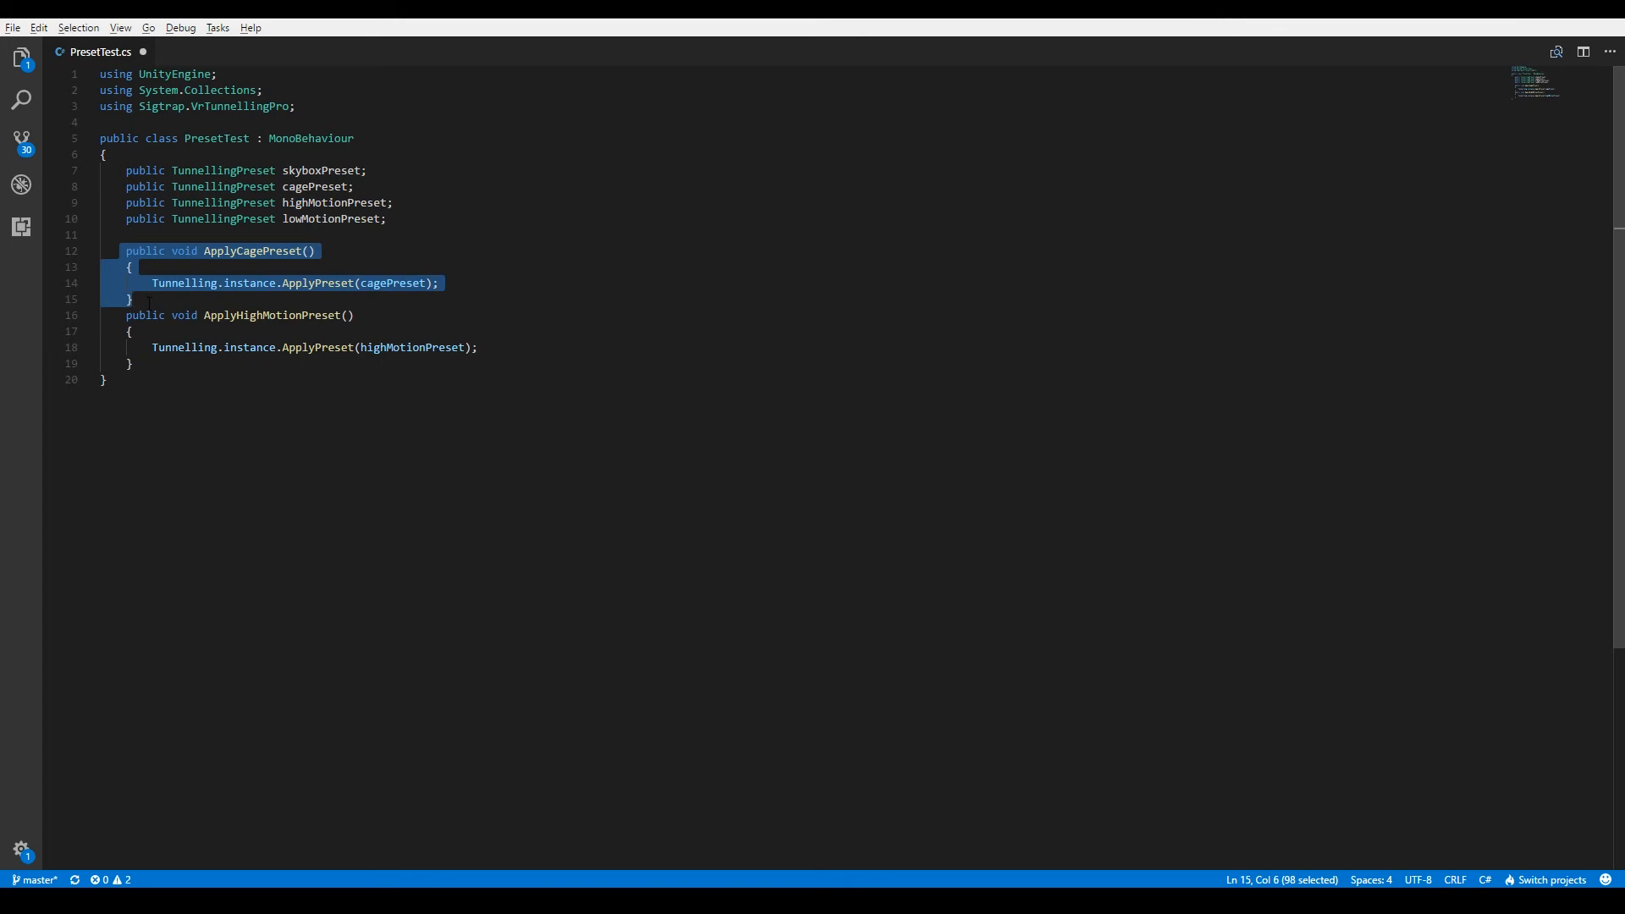
{"action": "left_click_drag", "start_coordinate": [441, 283], "coordinate": [153, 283]}
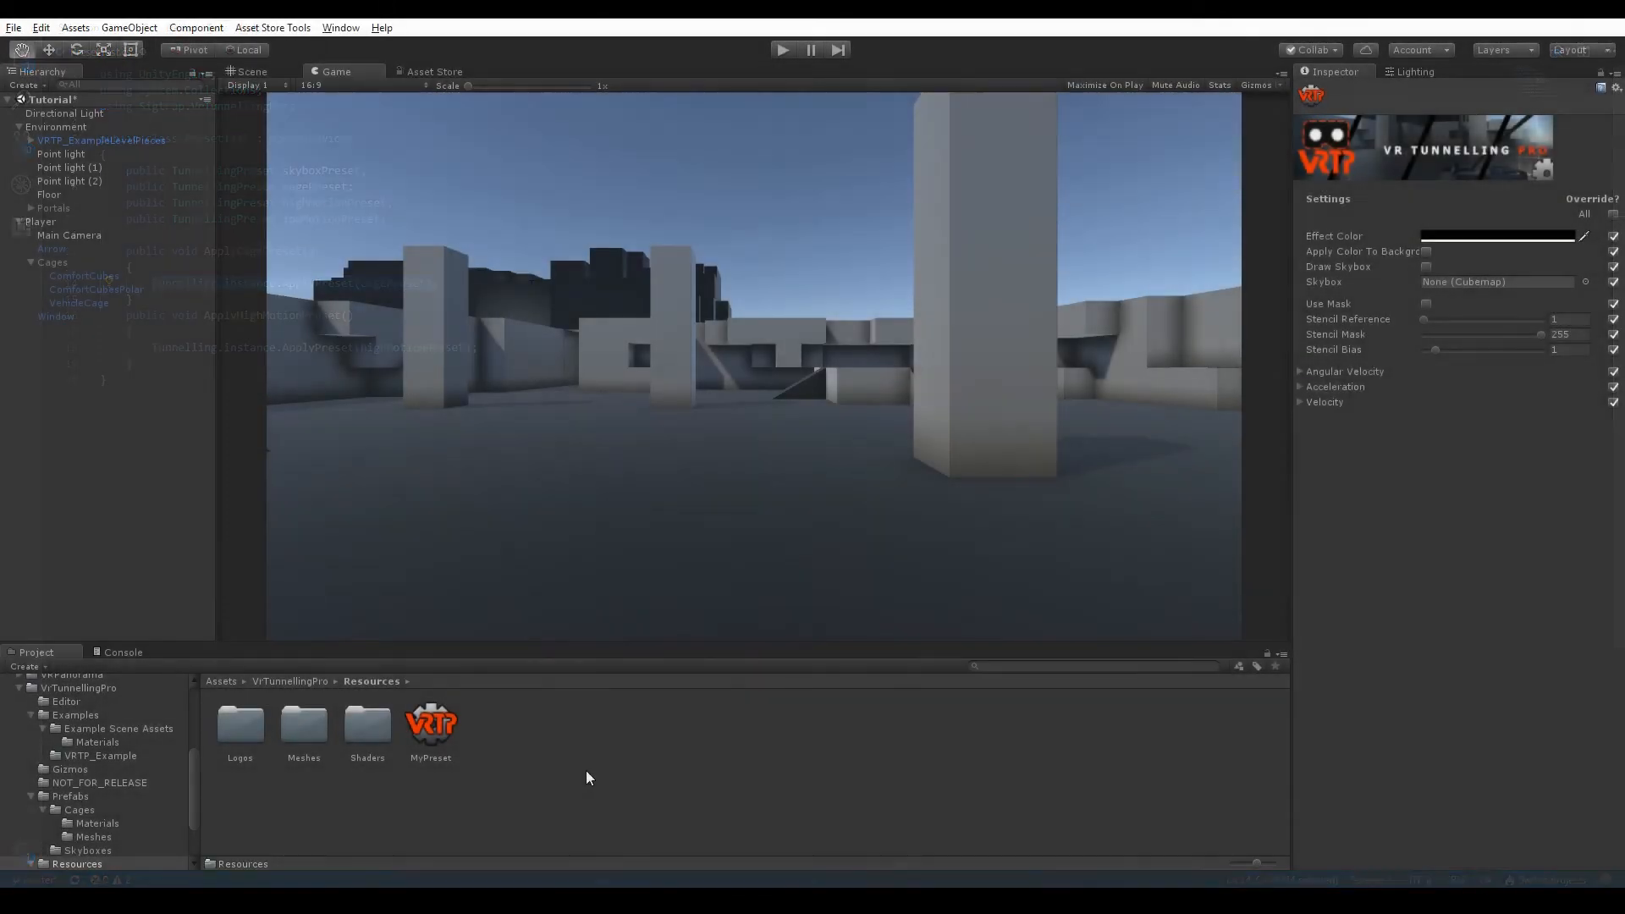
Create a Tunnelling Mobile Preset asset named MyMobilePreset in Resources and expand its Angular Velocity settings.
{"action": "right_click", "coordinate": [588, 770]}
{"action": "mouse_move", "coordinate": [773, 464]}
{"action": "mouse_move", "coordinate": [902, 438]}
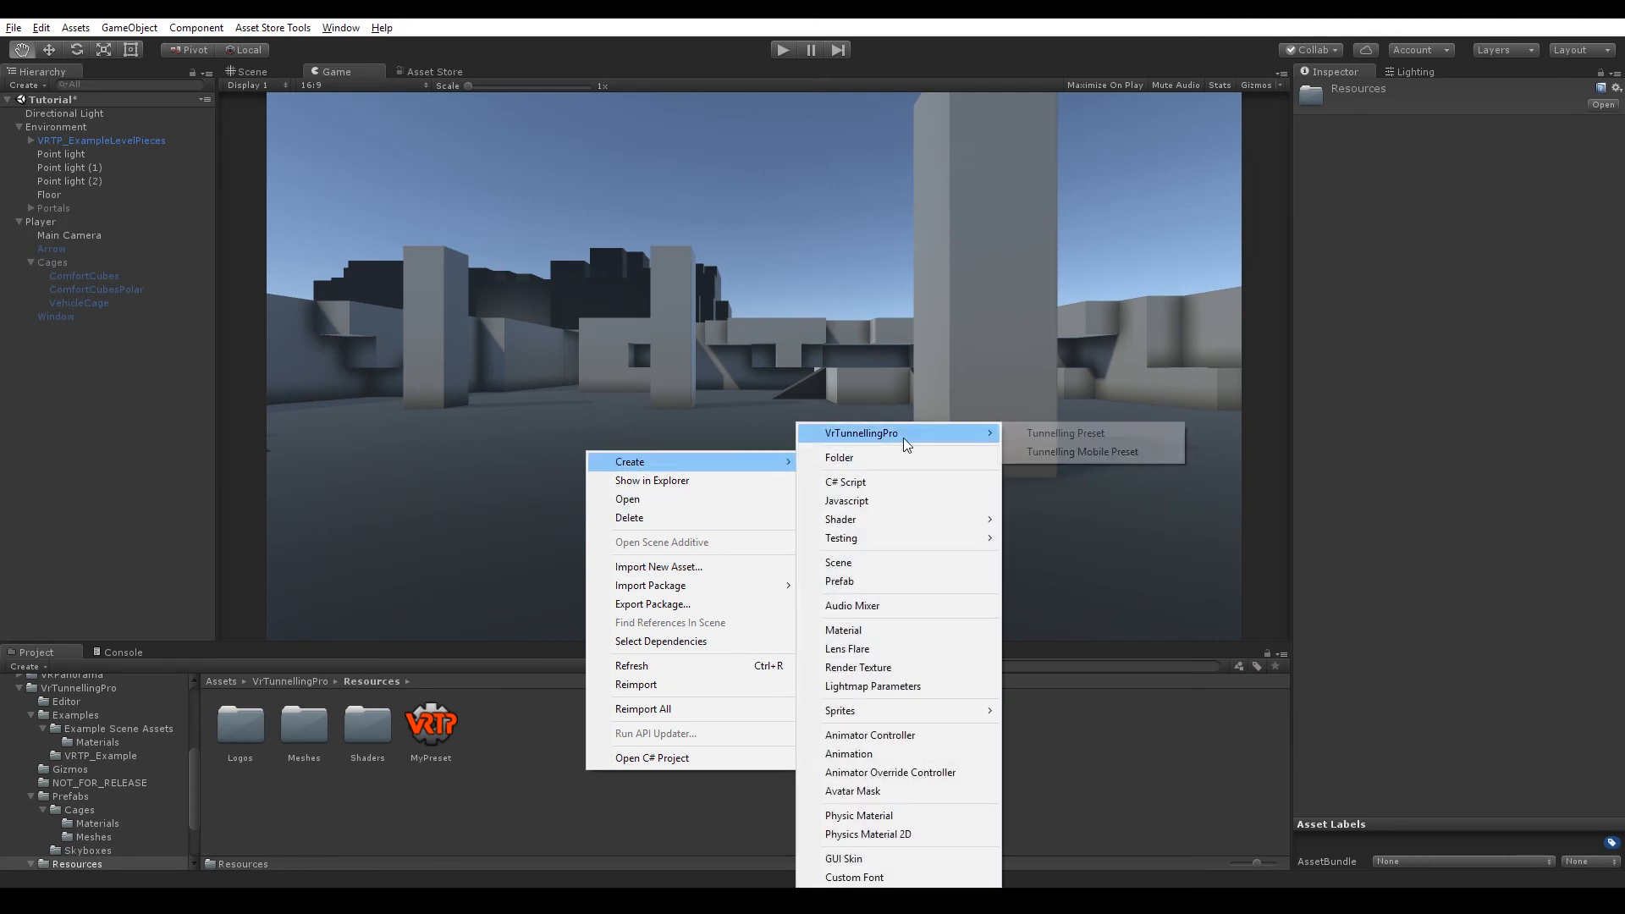
{"action": "left_click", "coordinate": [1028, 448]}
{"action": "type", "text": "MyMo"}
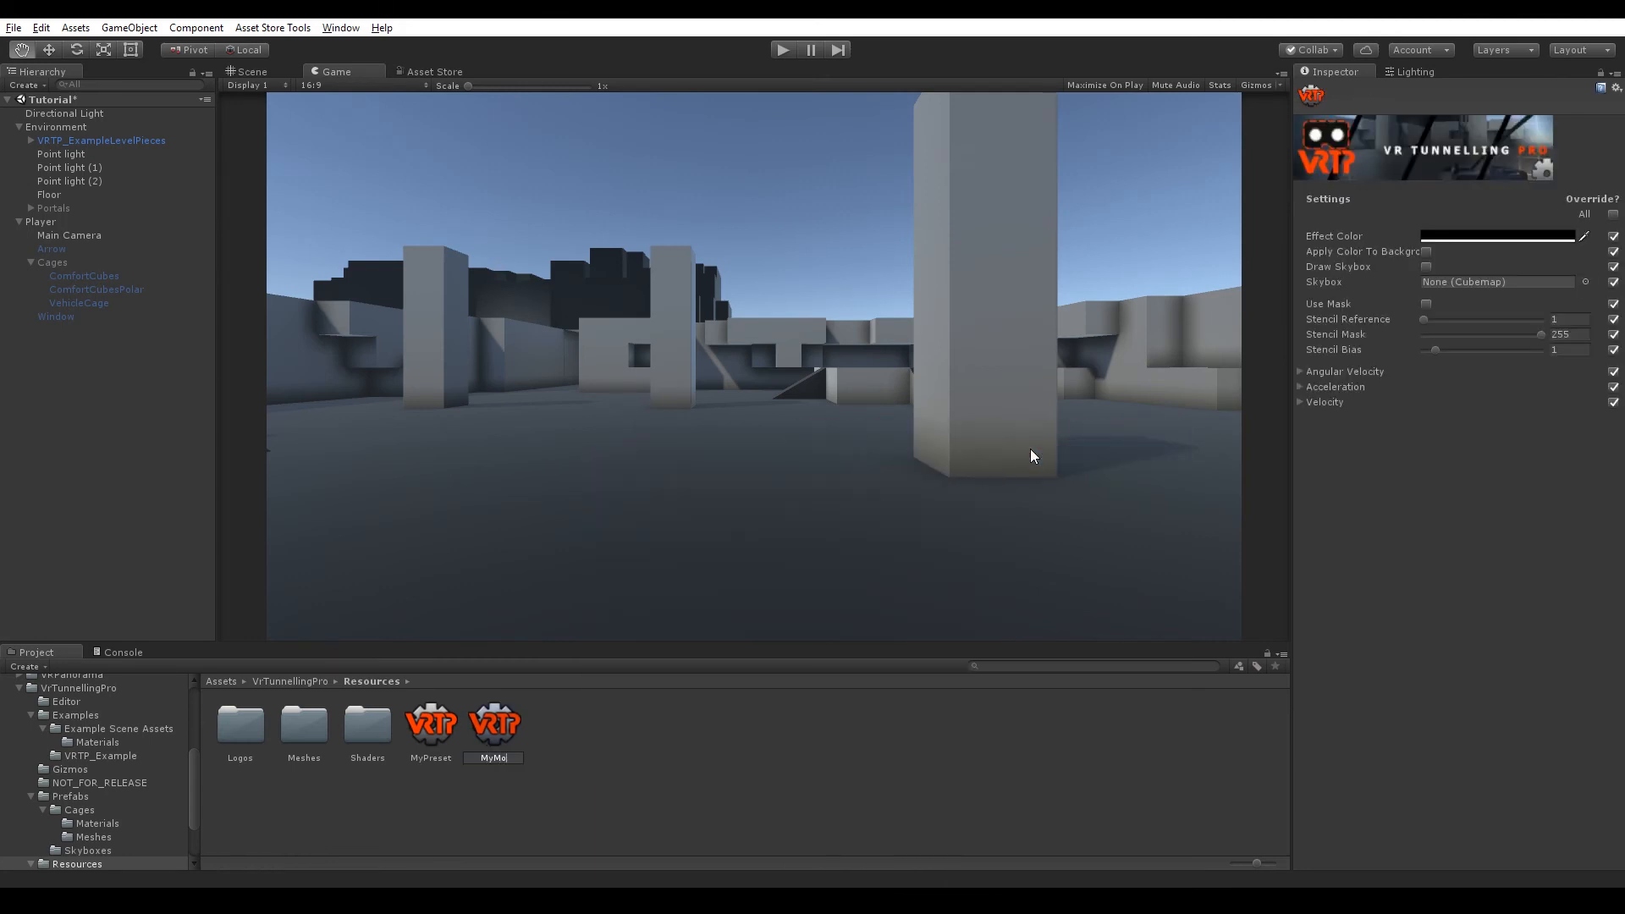
{"action": "type", "text": "bilePreset"}
{"action": "key", "text": "Return"}
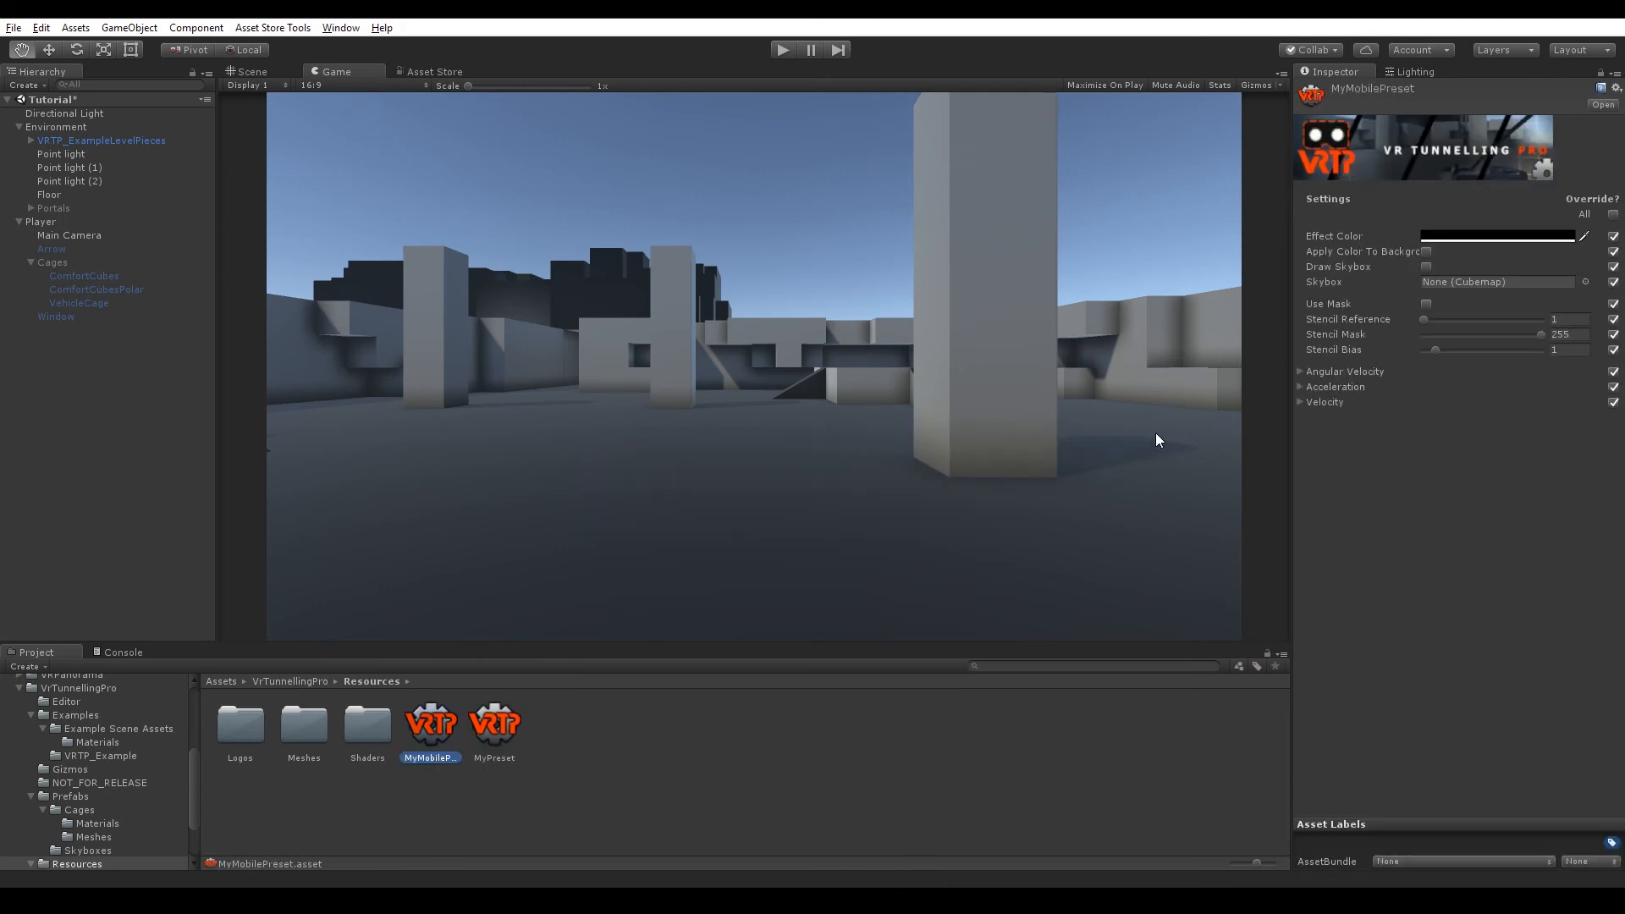
{"action": "left_click", "coordinate": [1300, 372]}
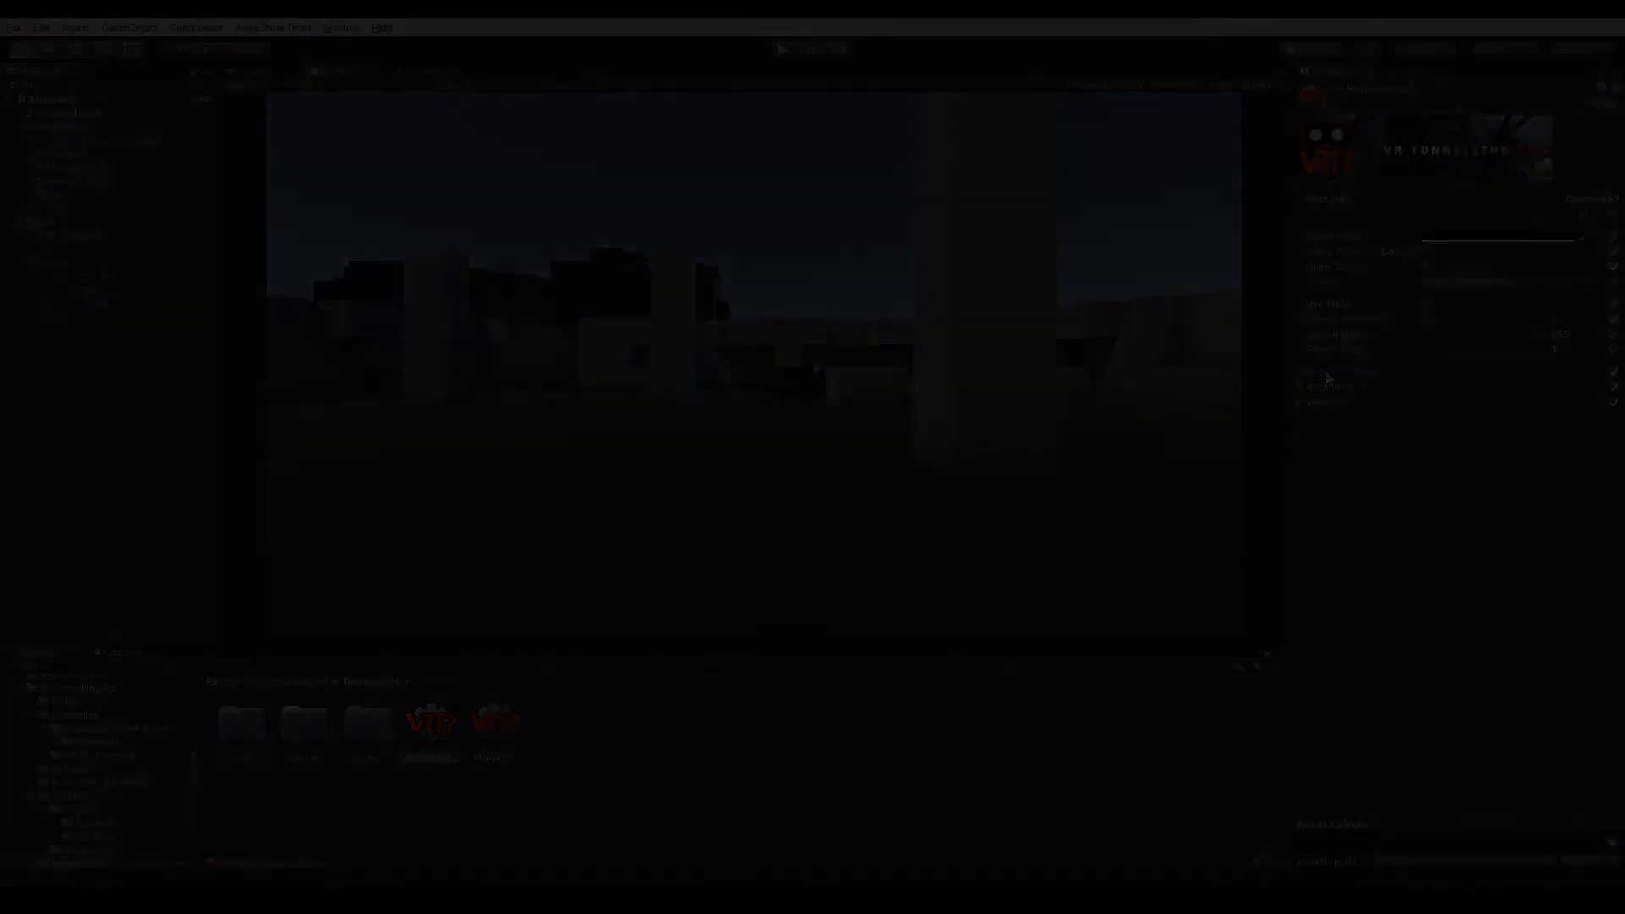